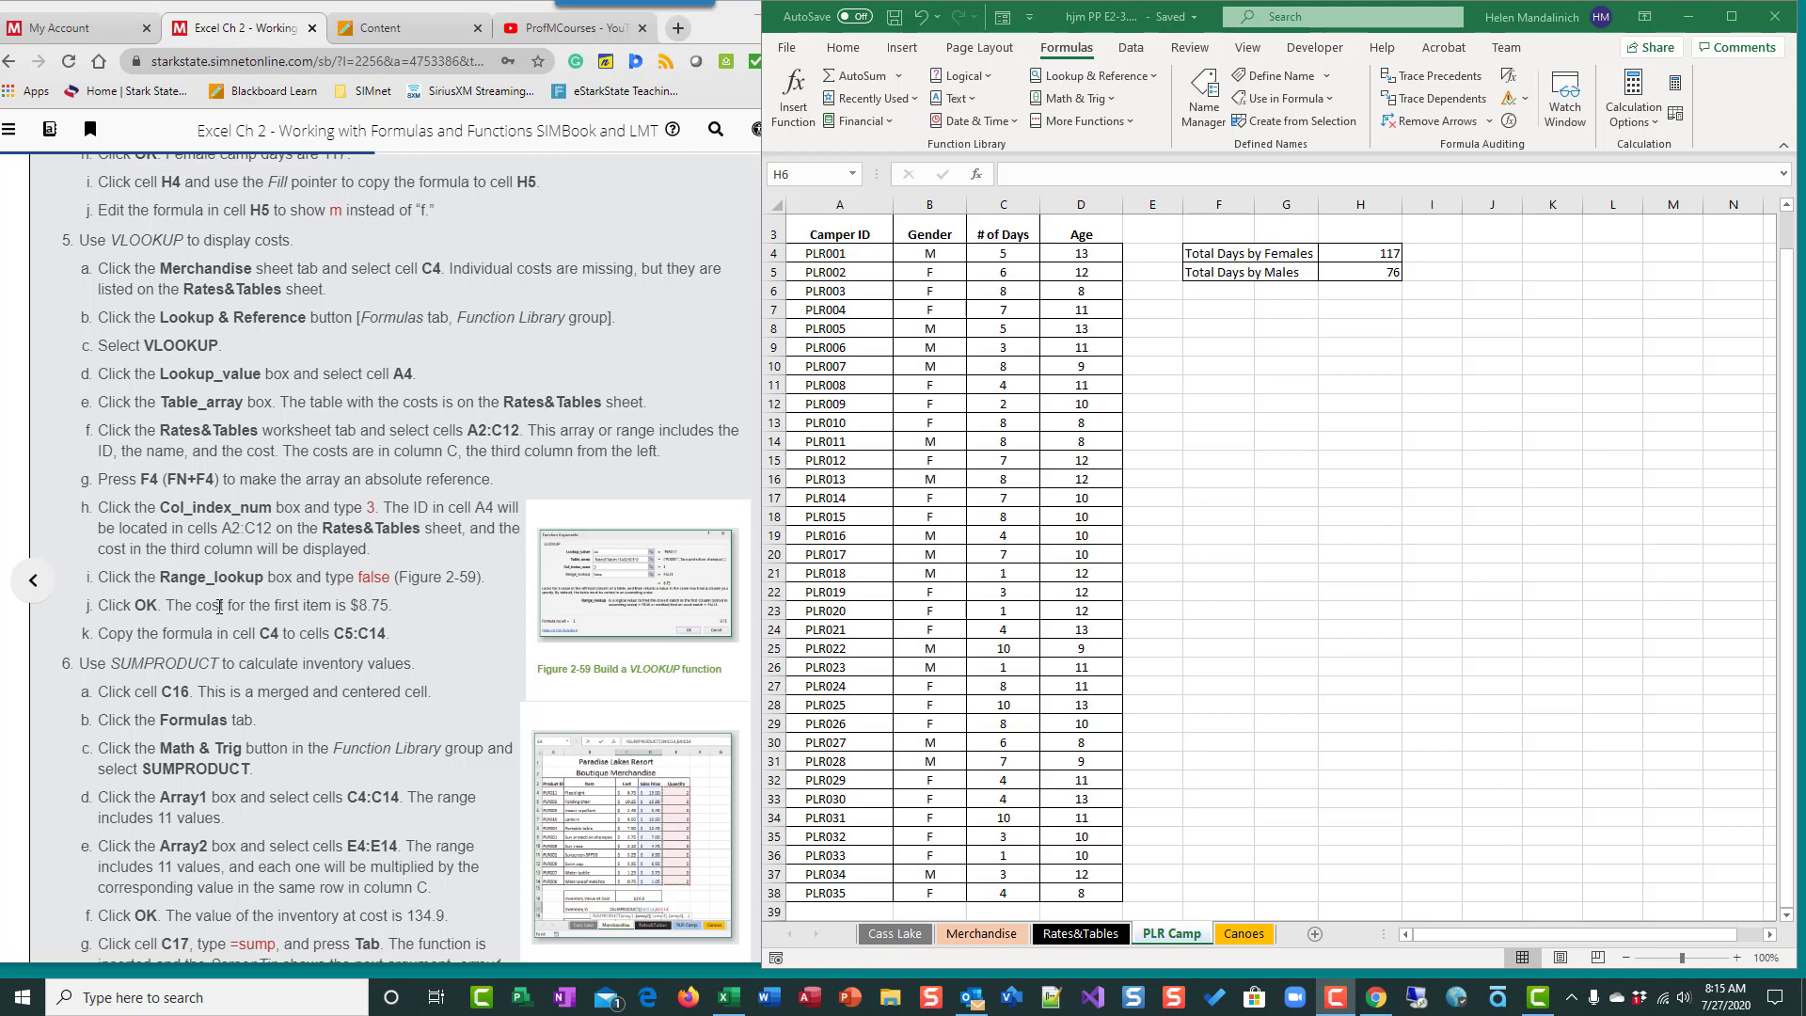
- On the Rates&Tables sheet, enter the sample score thresholds 90, 80, 70, 60 and 0 in cells A16:A20
click(1071, 941)
click(1071, 940)
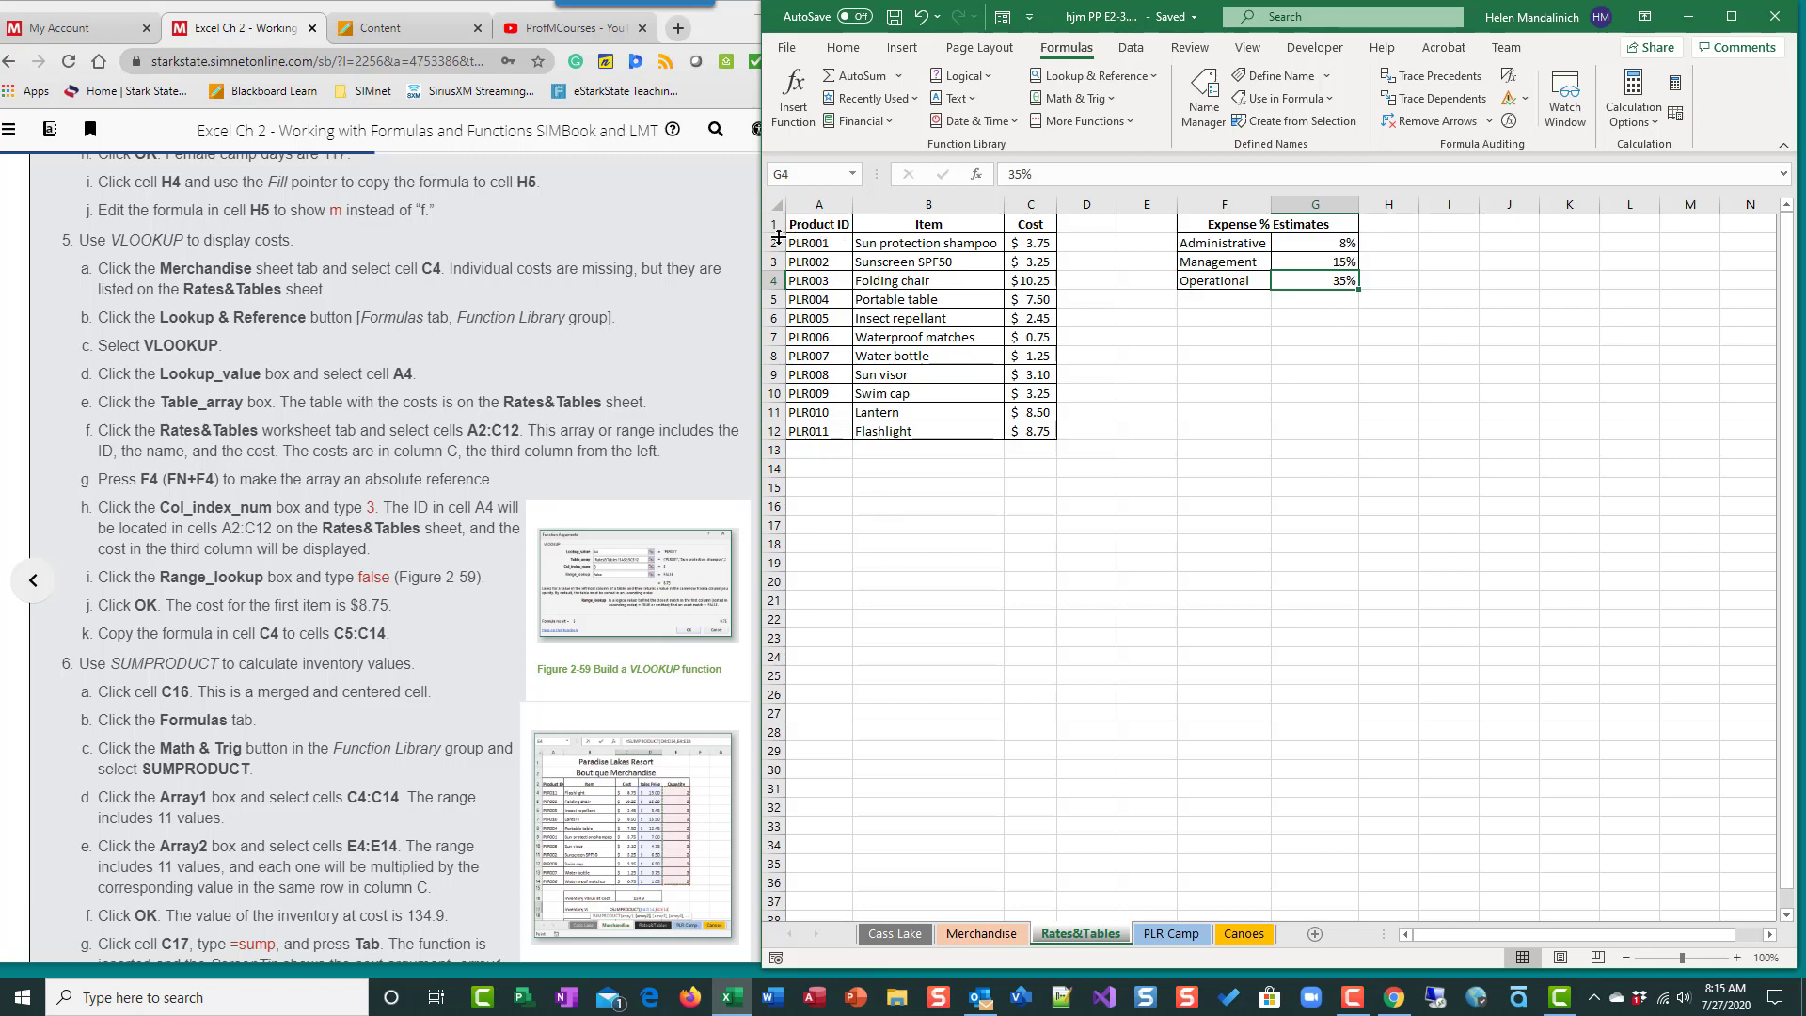
click(815, 504)
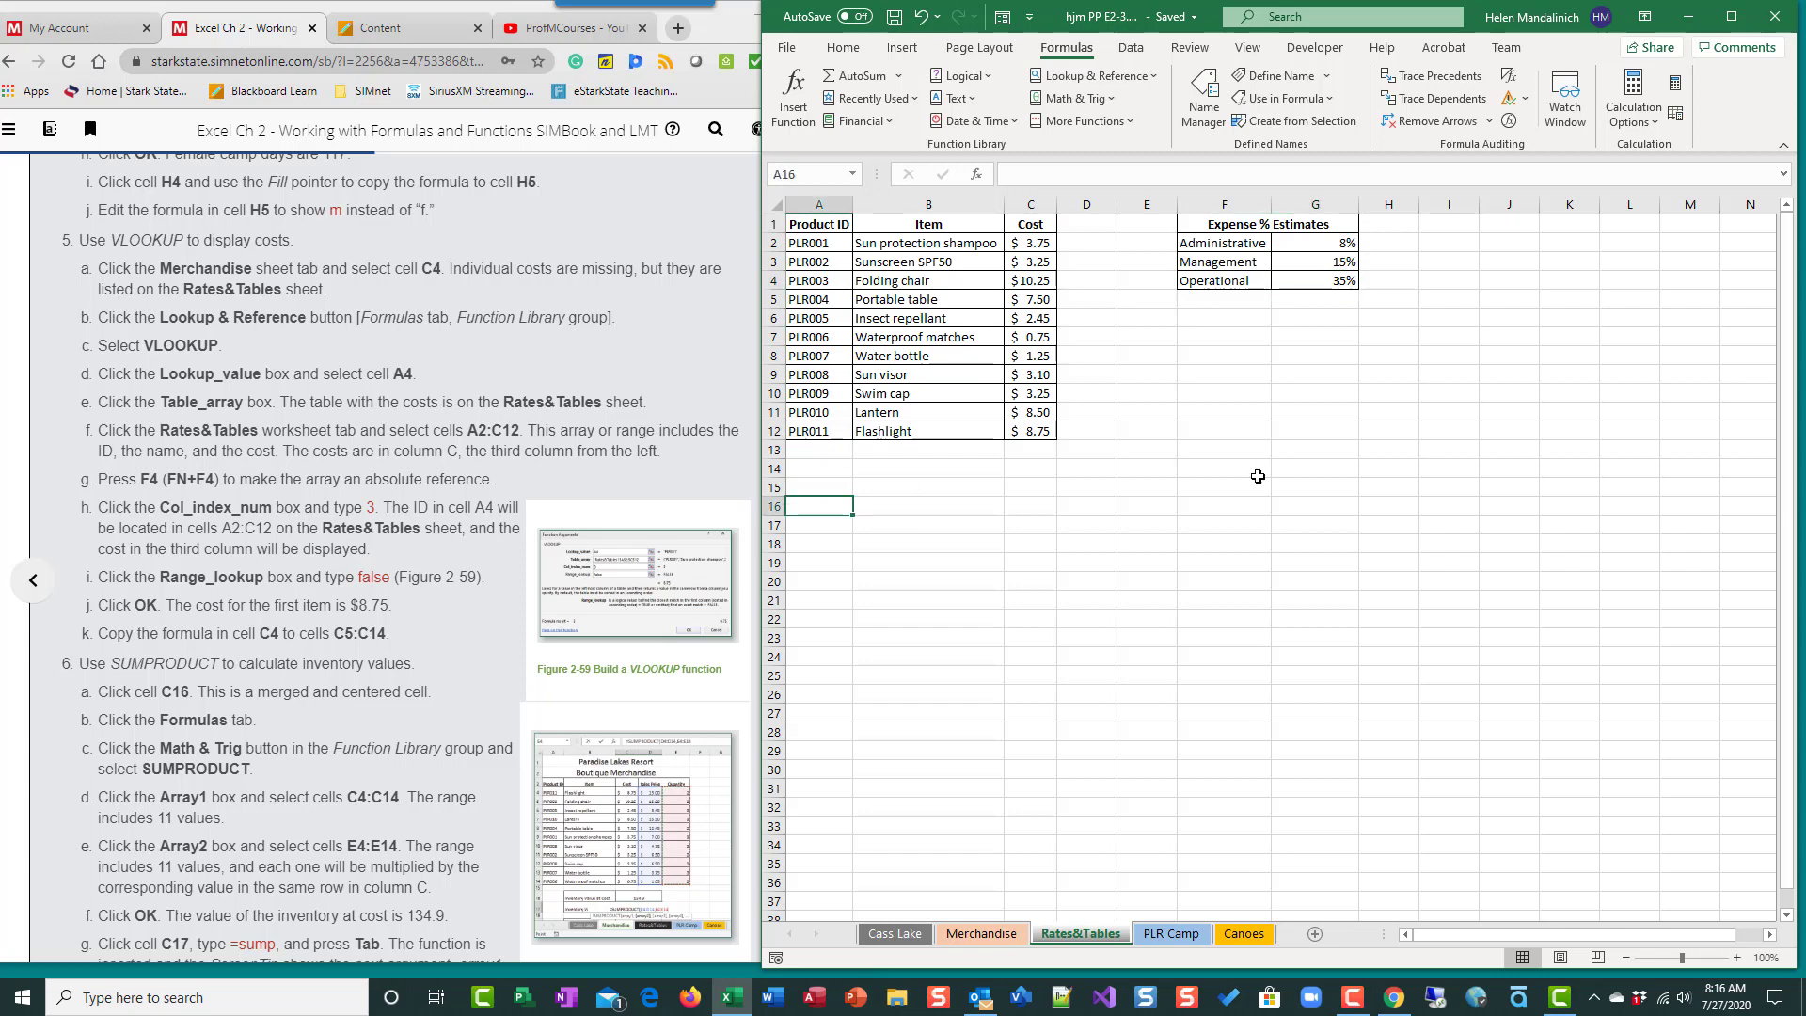
text(90)
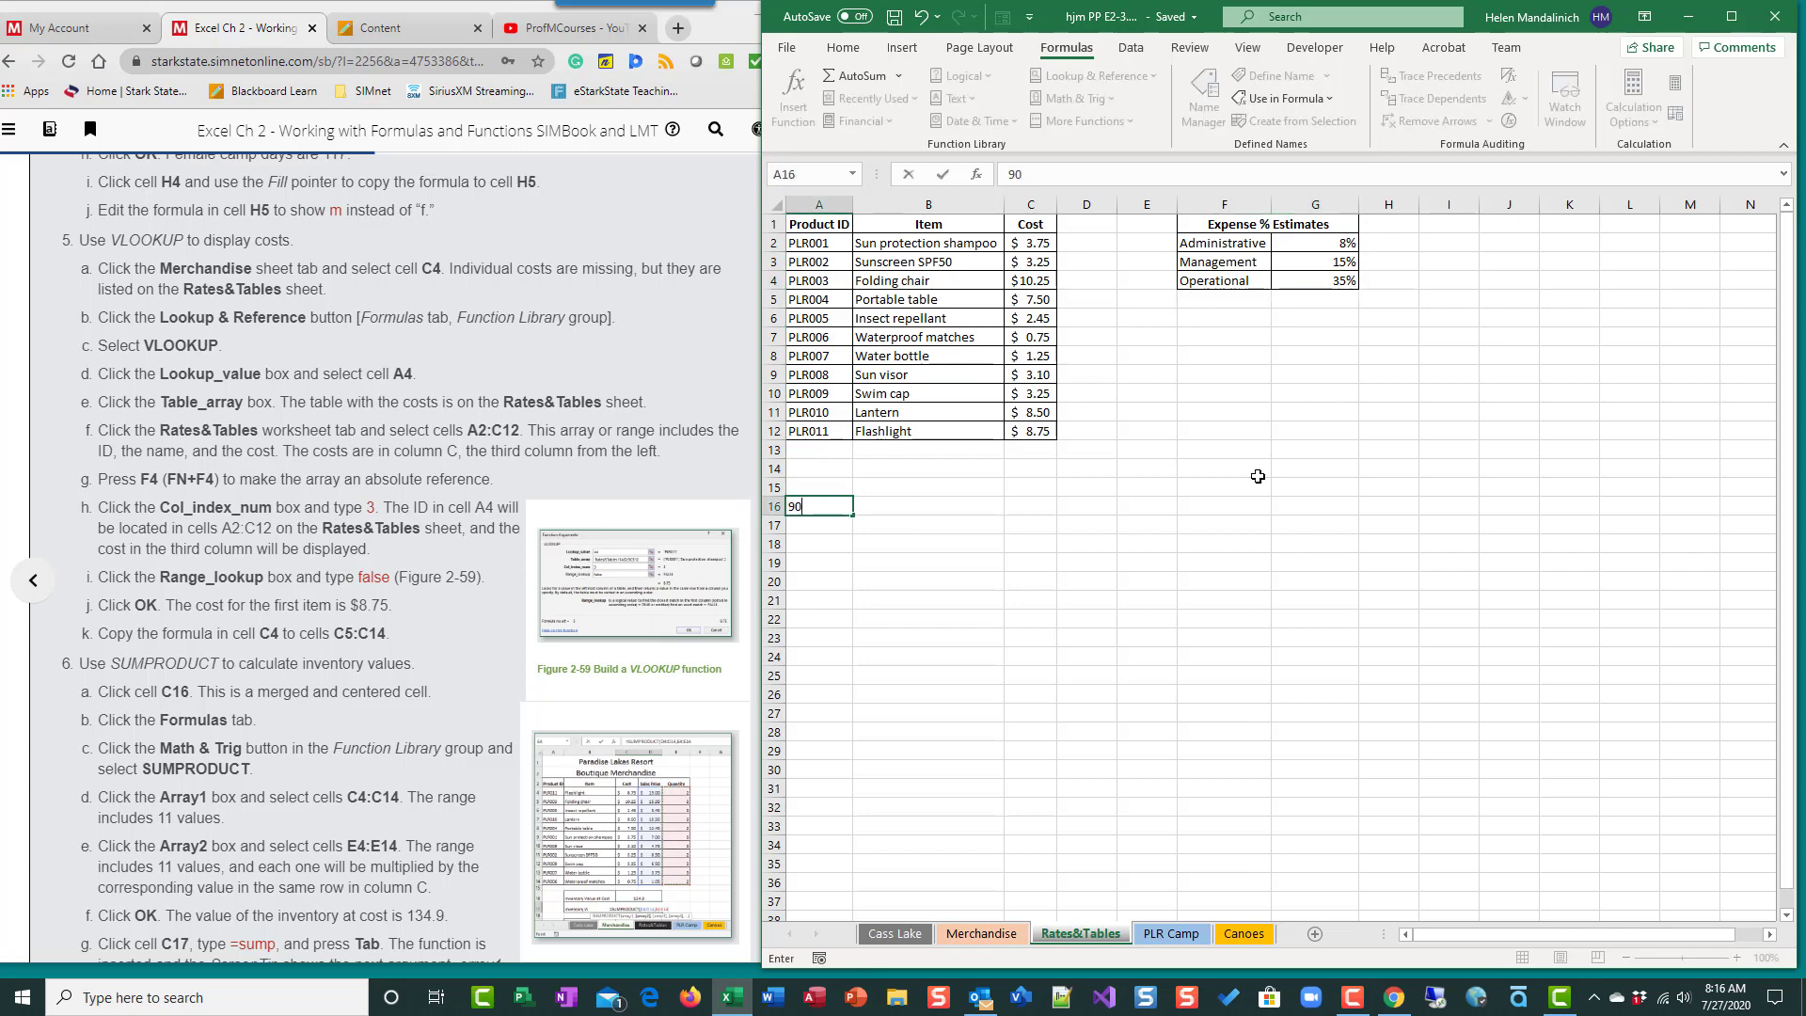
key(Return)
text(80)
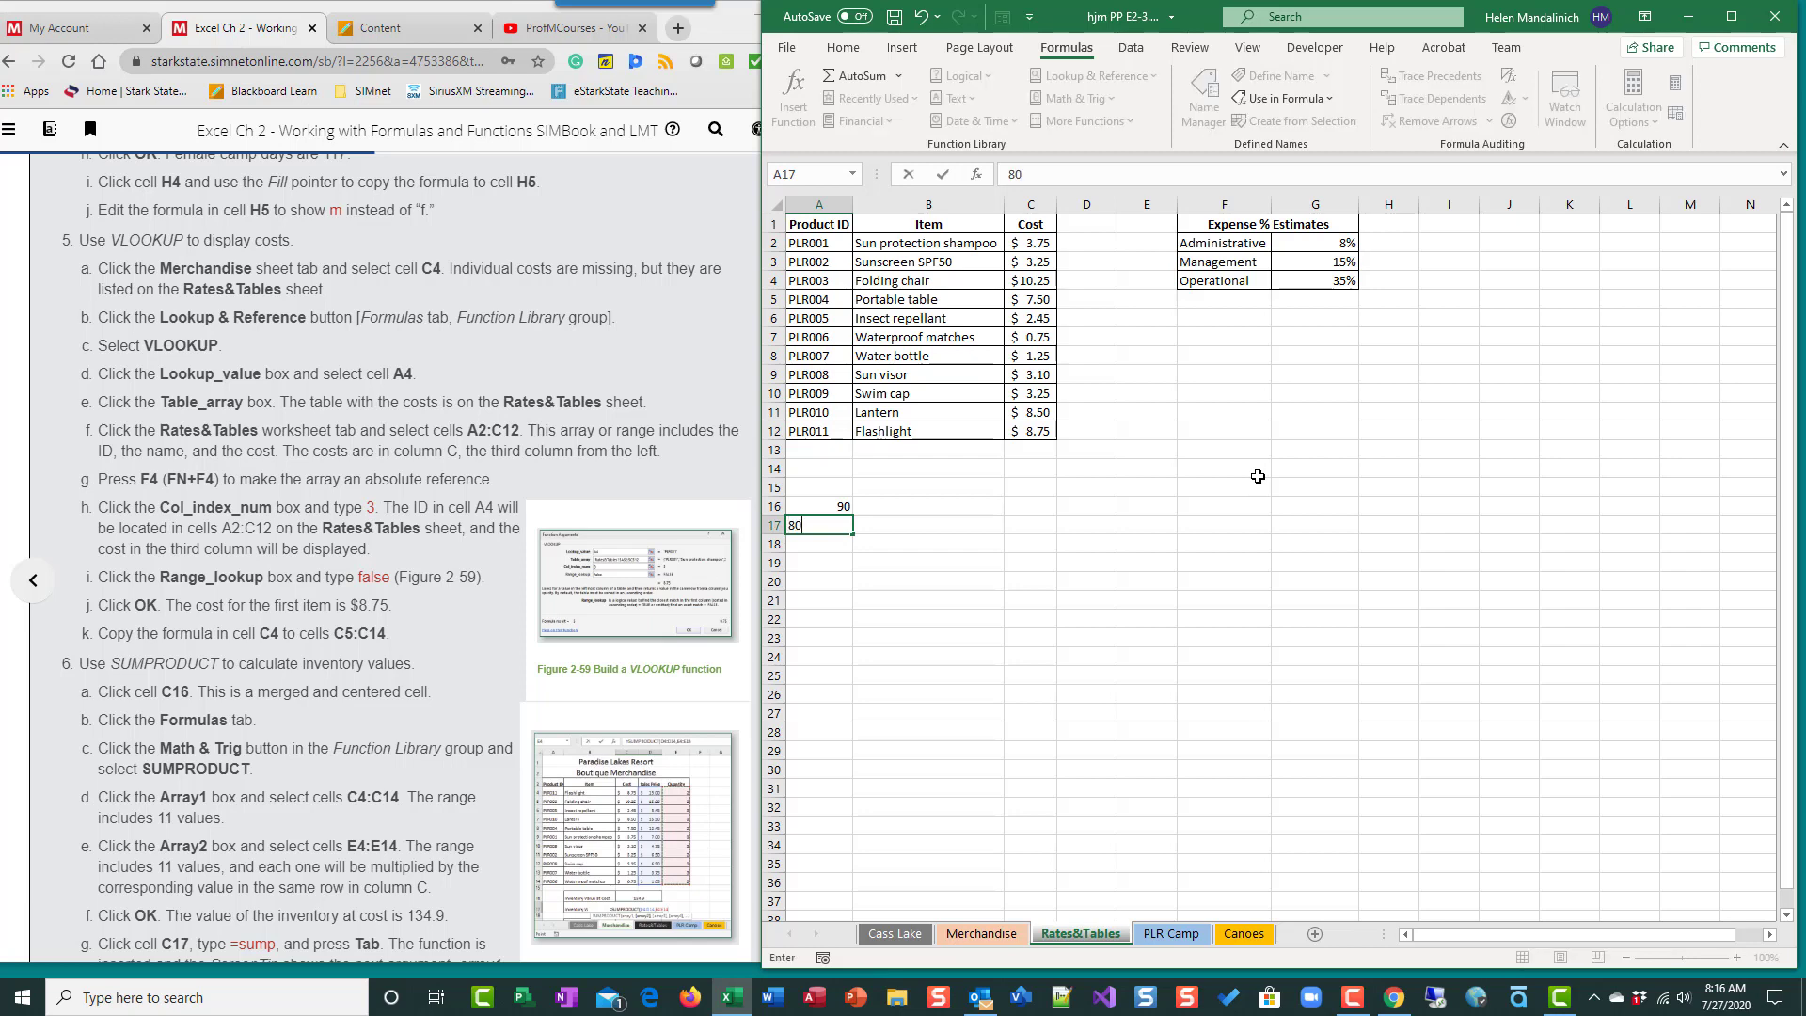
key(Return)
text(70)
key(Return)
text(60)
key(Return)
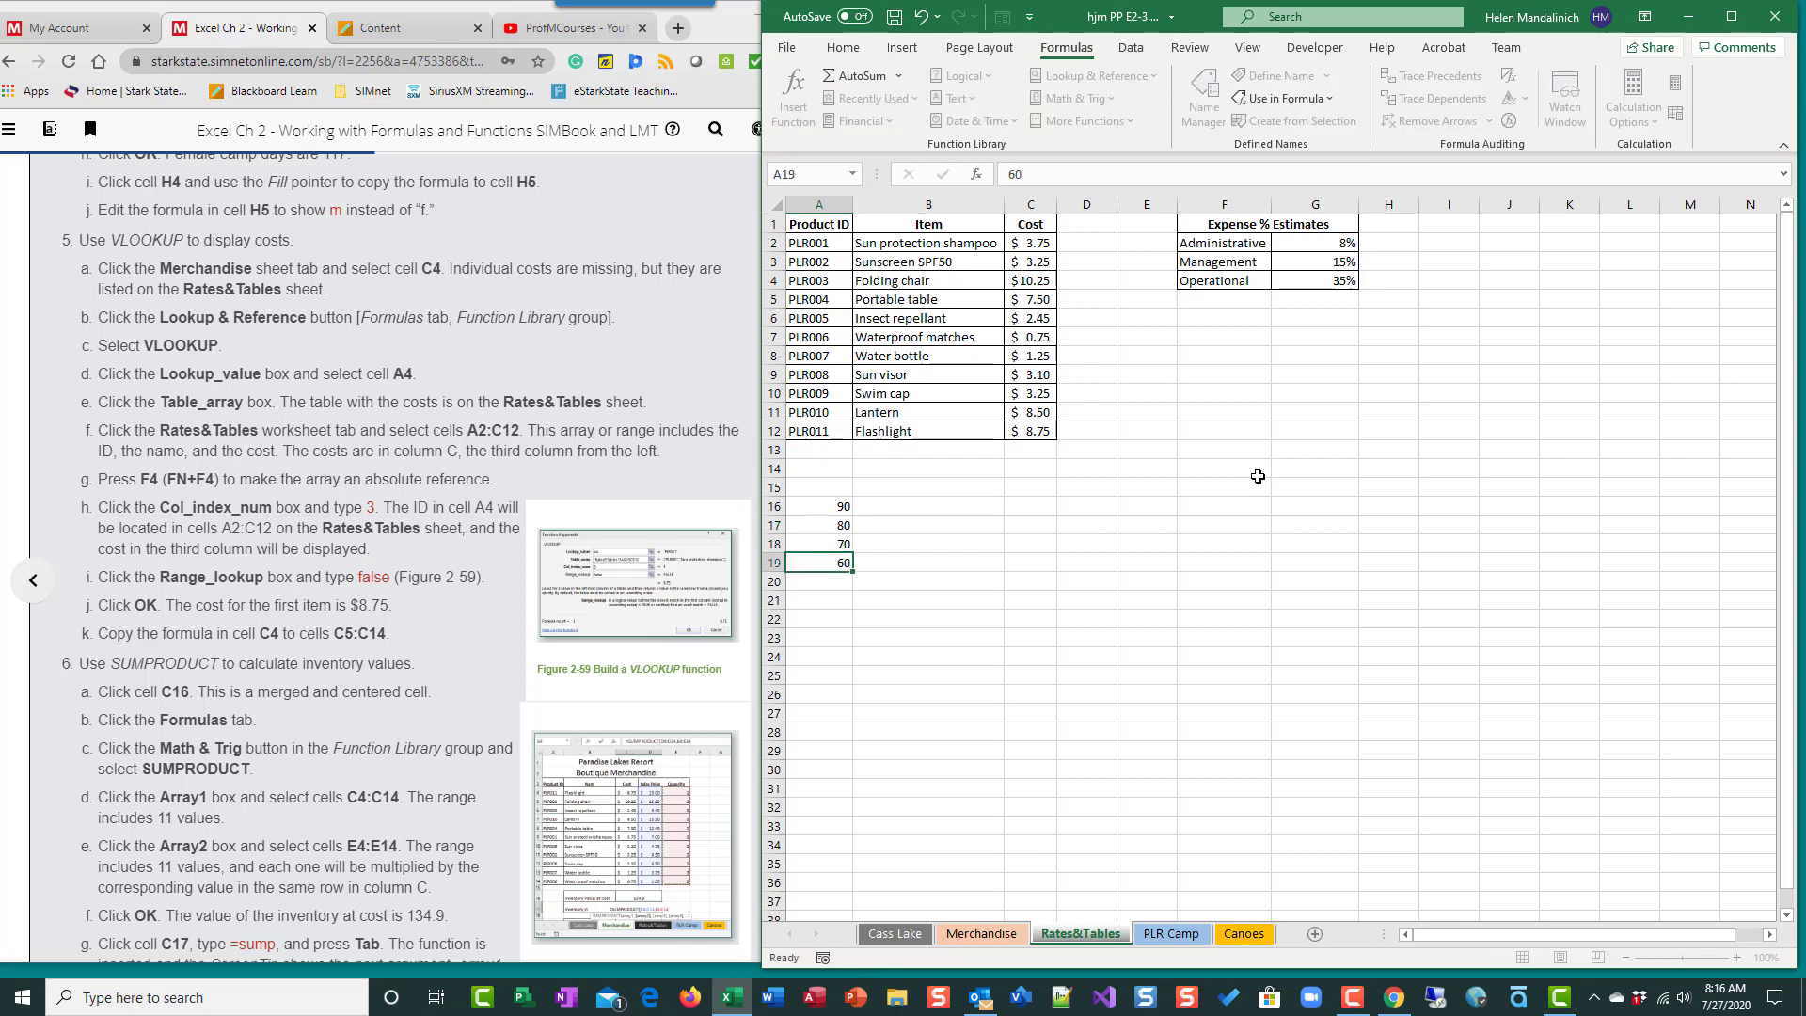
text(0)
key(Return)
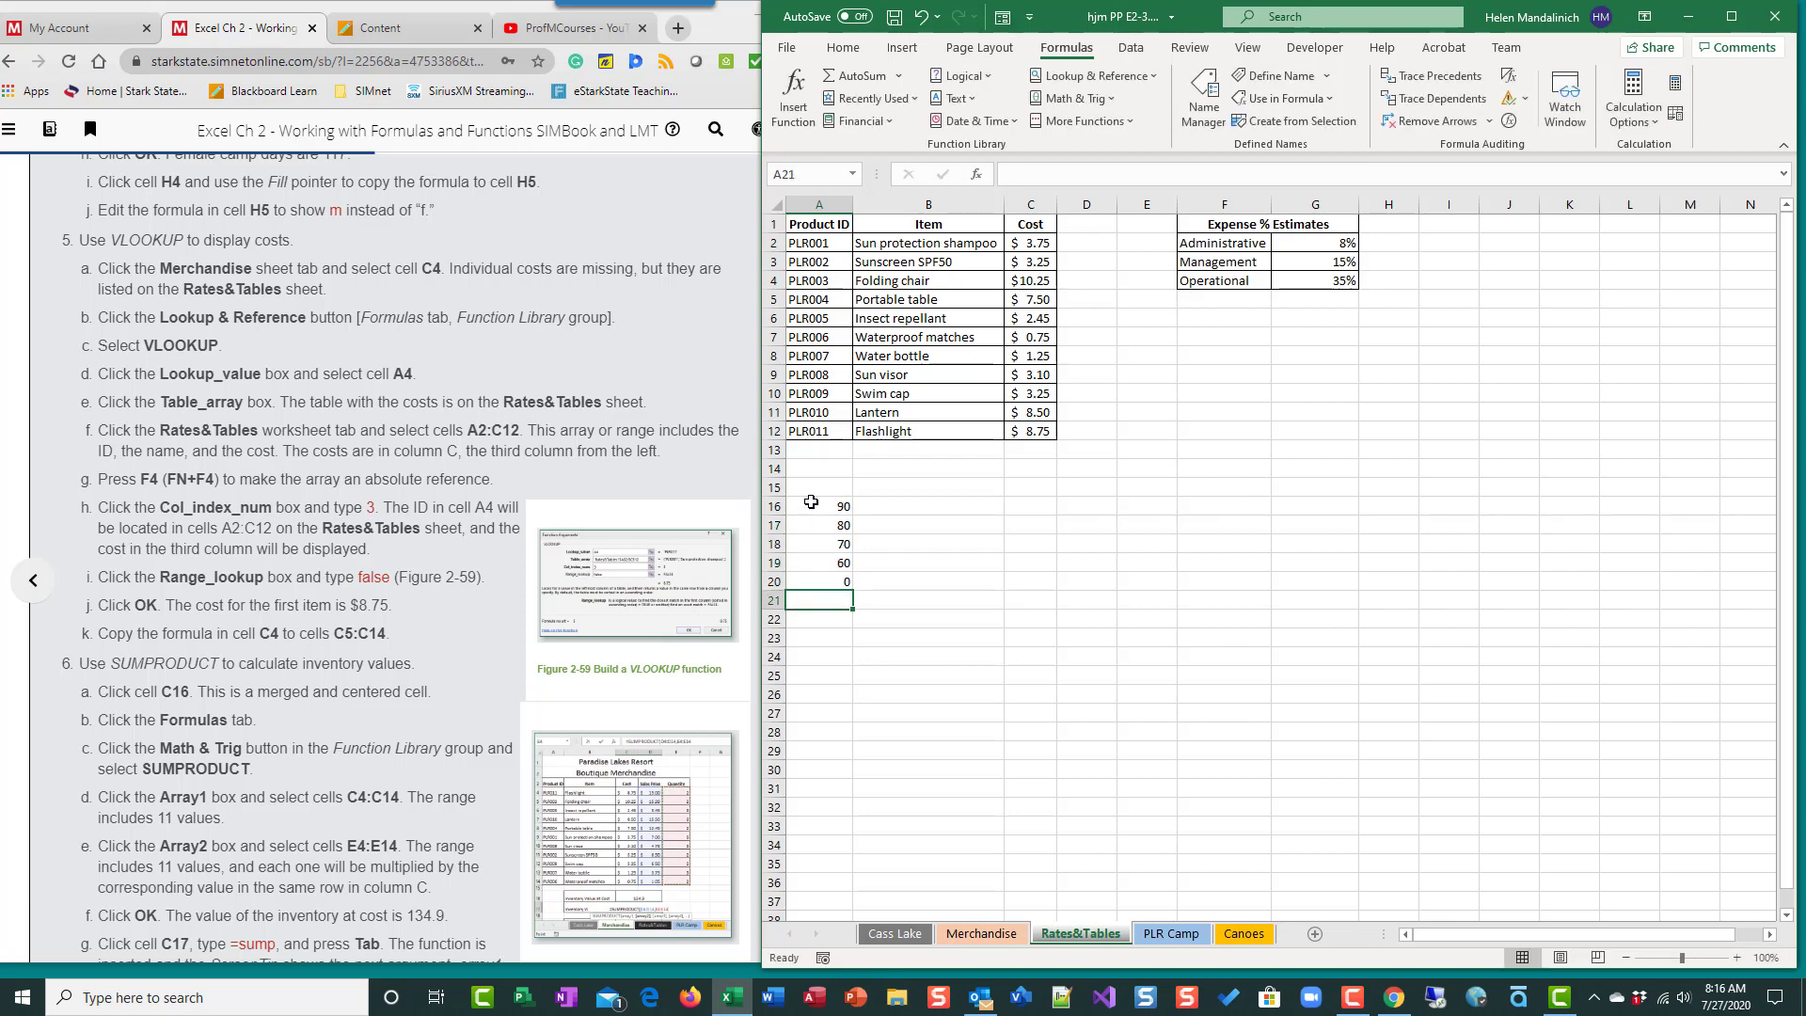
- Enter the matching letter grades A, B, C, D and F in cells B16:B20
click(878, 507)
text(A)
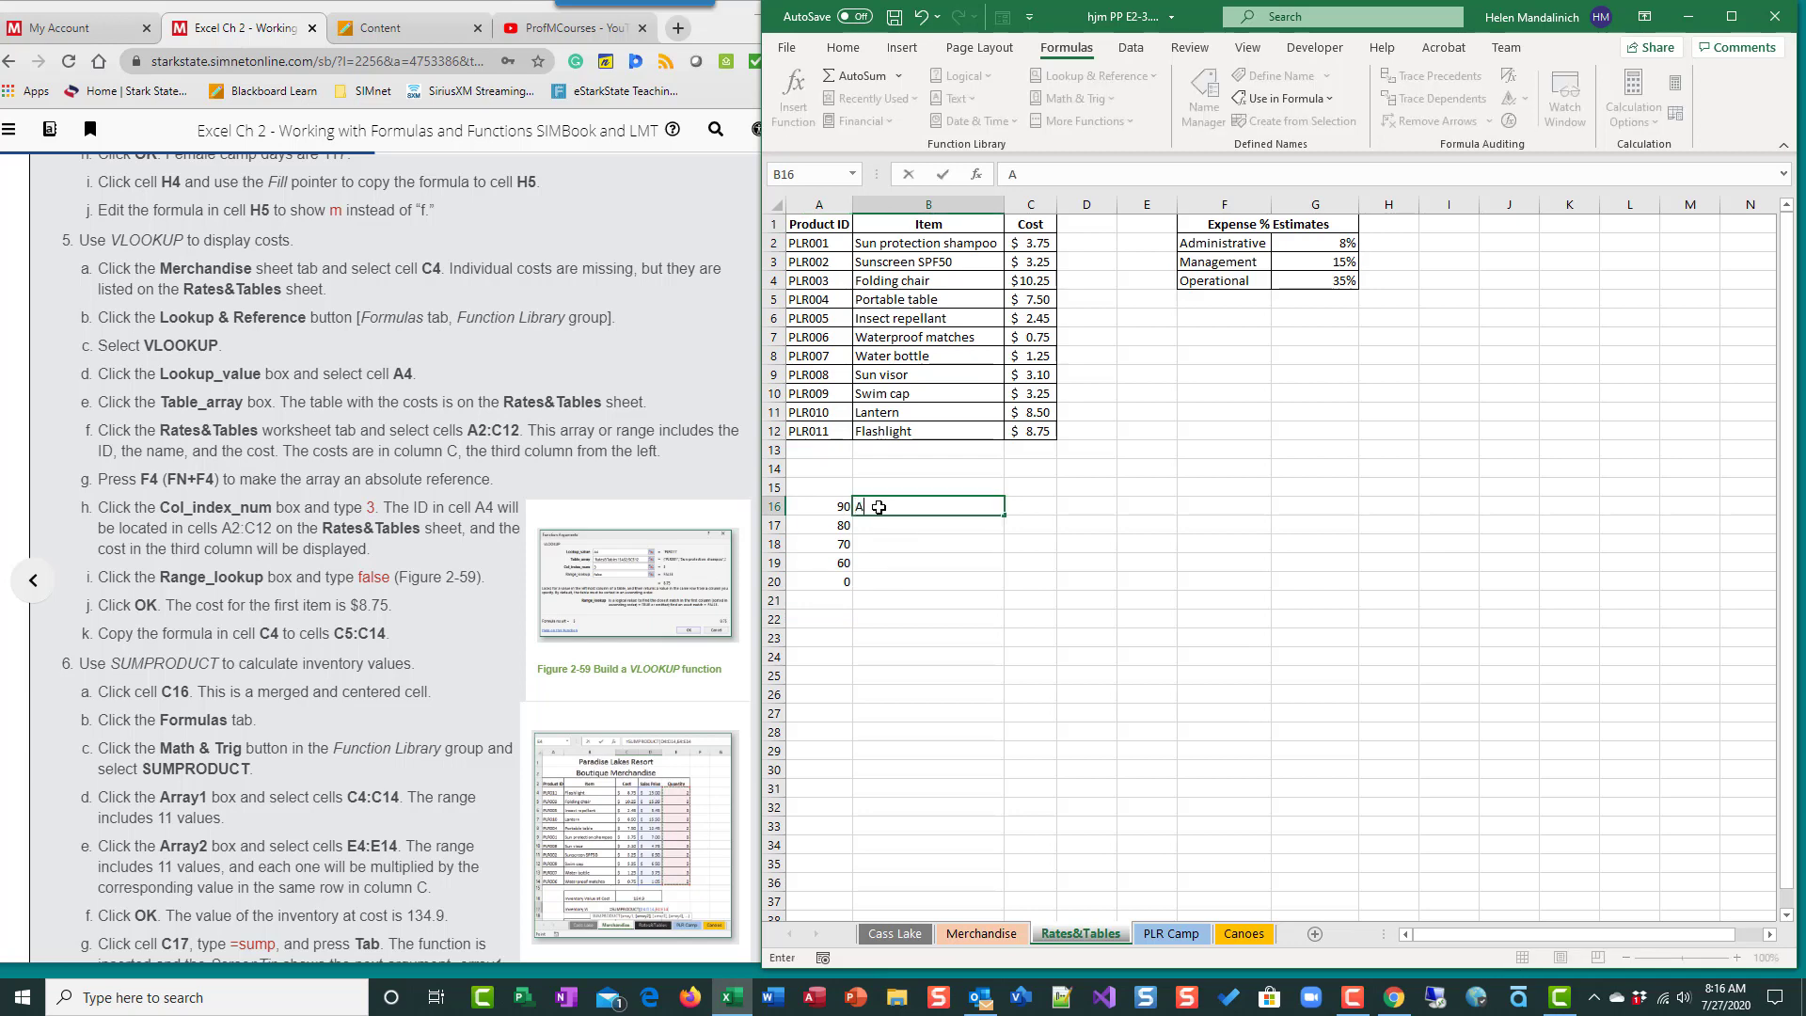
key(Return)
text(B)
key(Return)
text(C)
key(Return)
text(D)
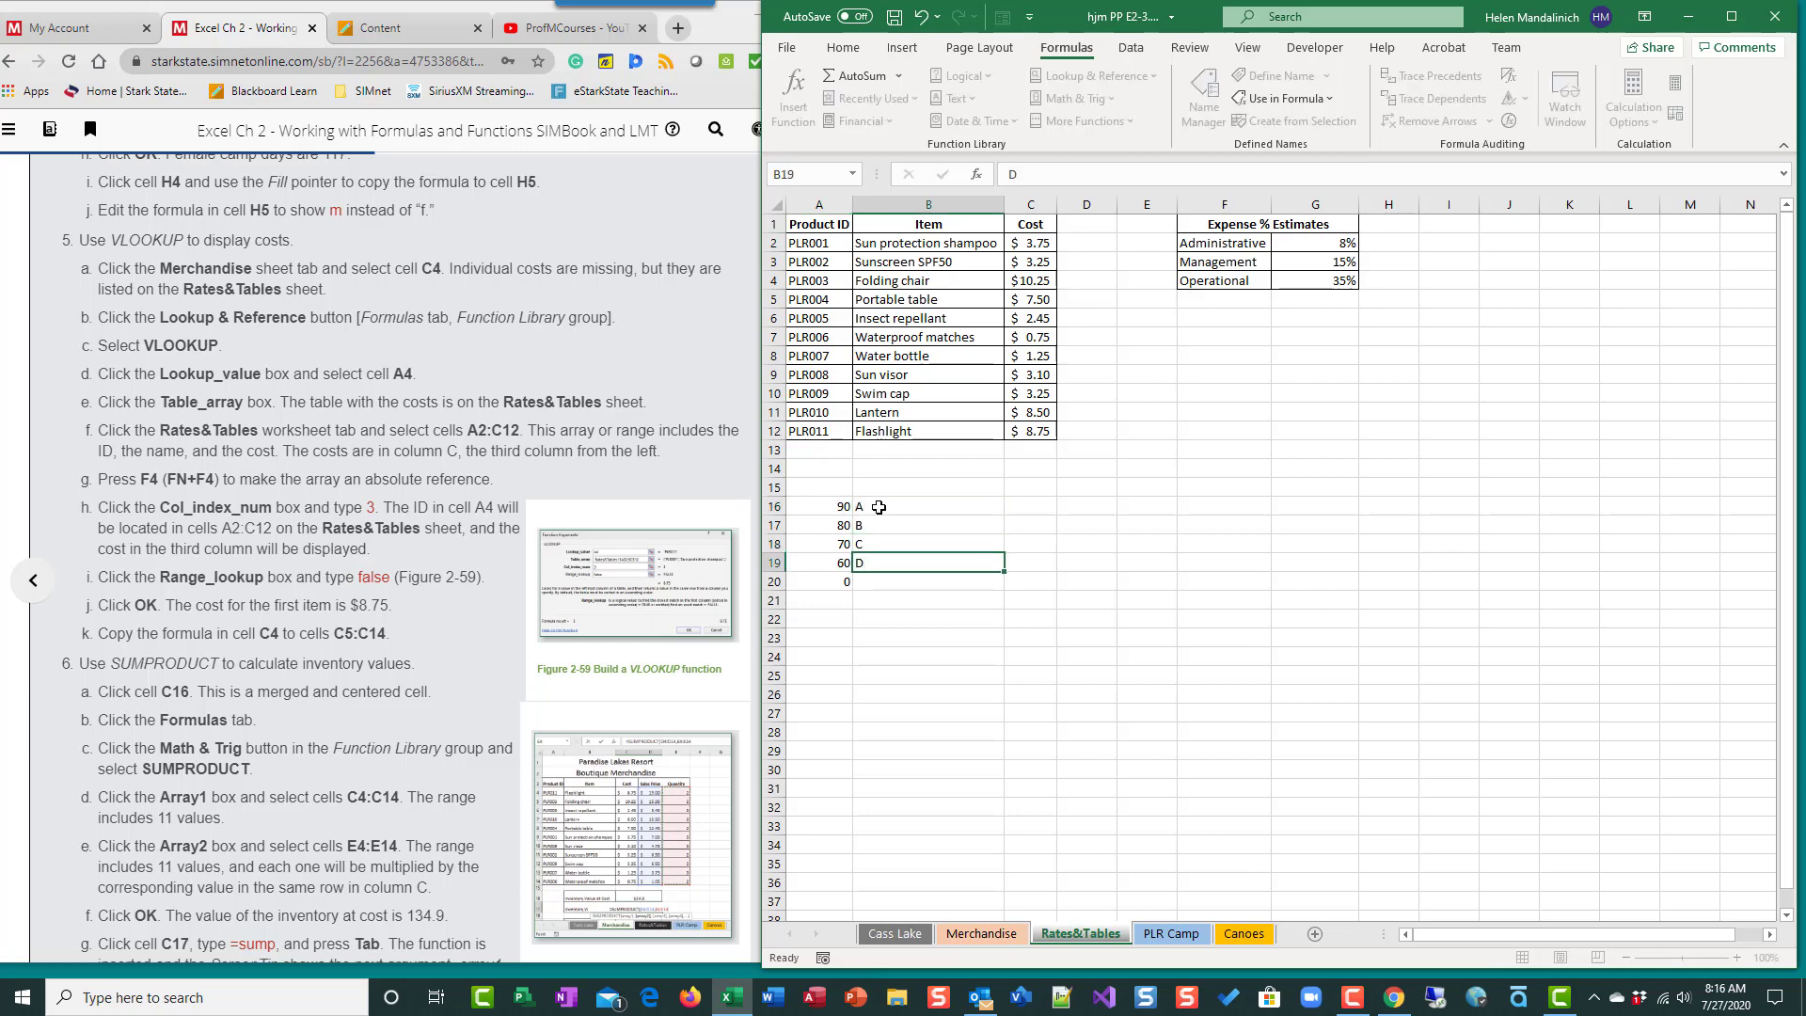
key(Return)
text(F)
key(Return)
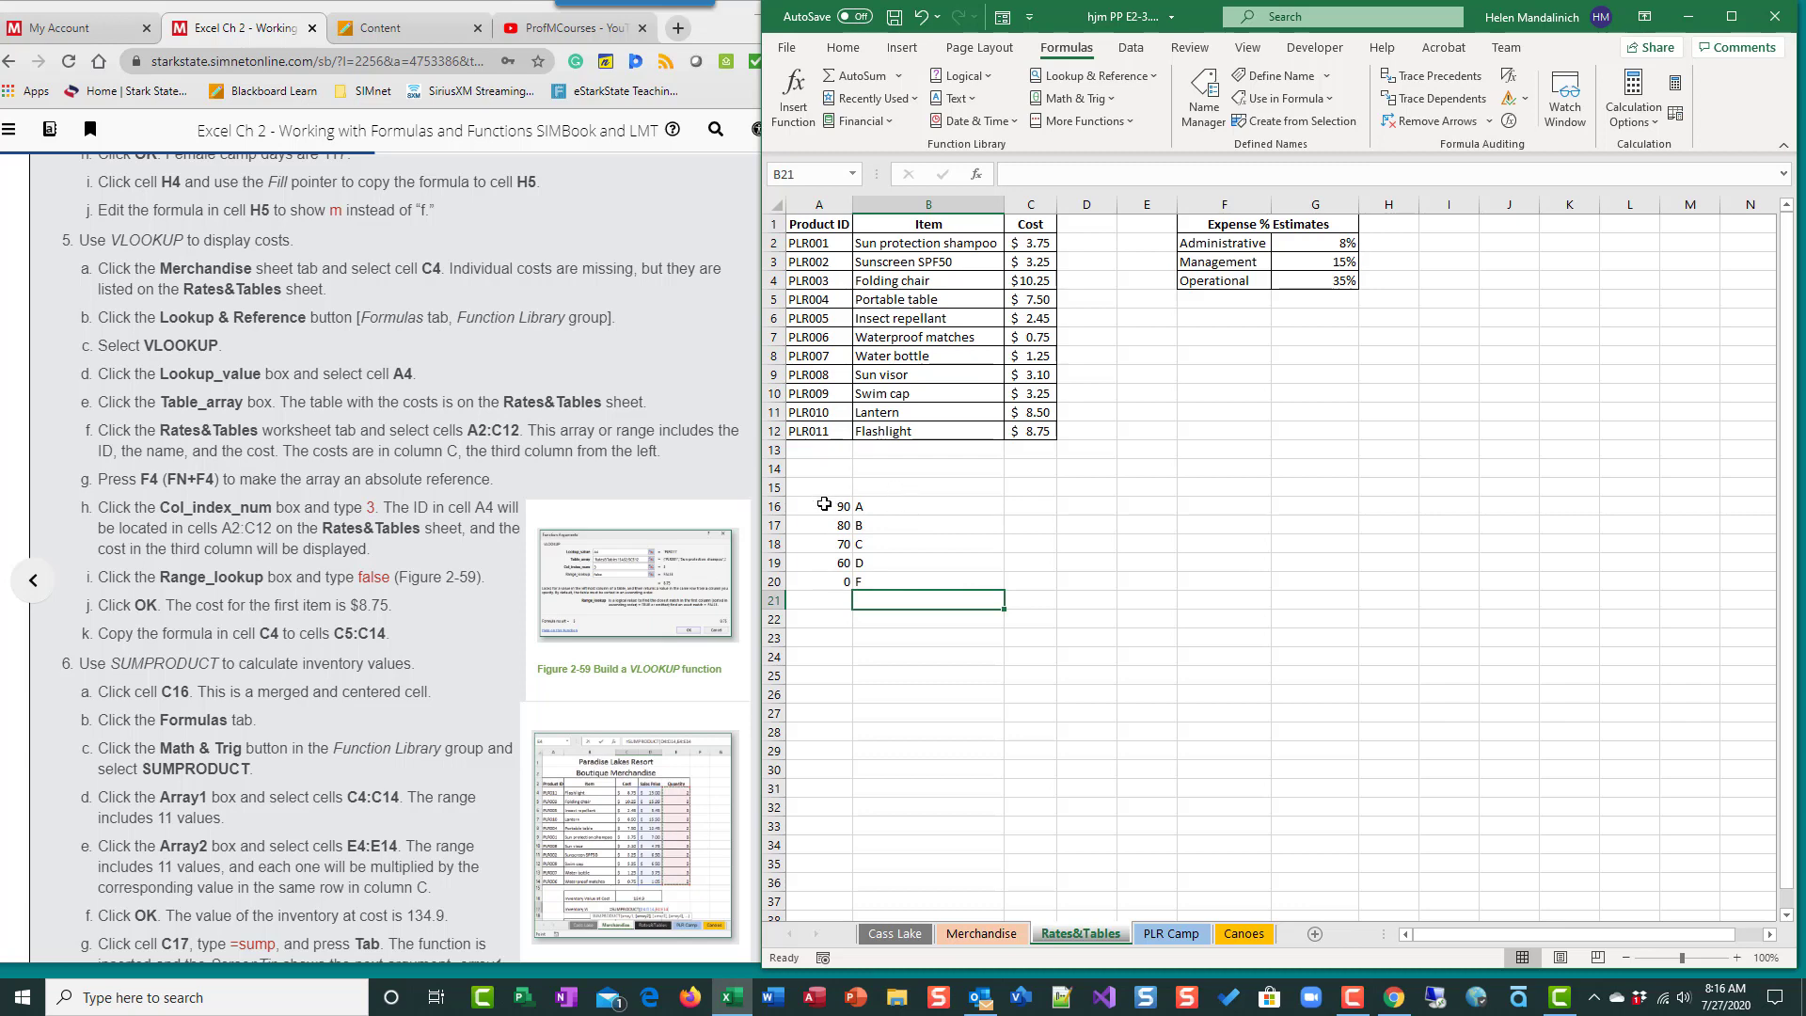
- Review the sample grade table's score and letter pairs, and clear its contents from A16:B21
drag(824, 506, 825, 583)
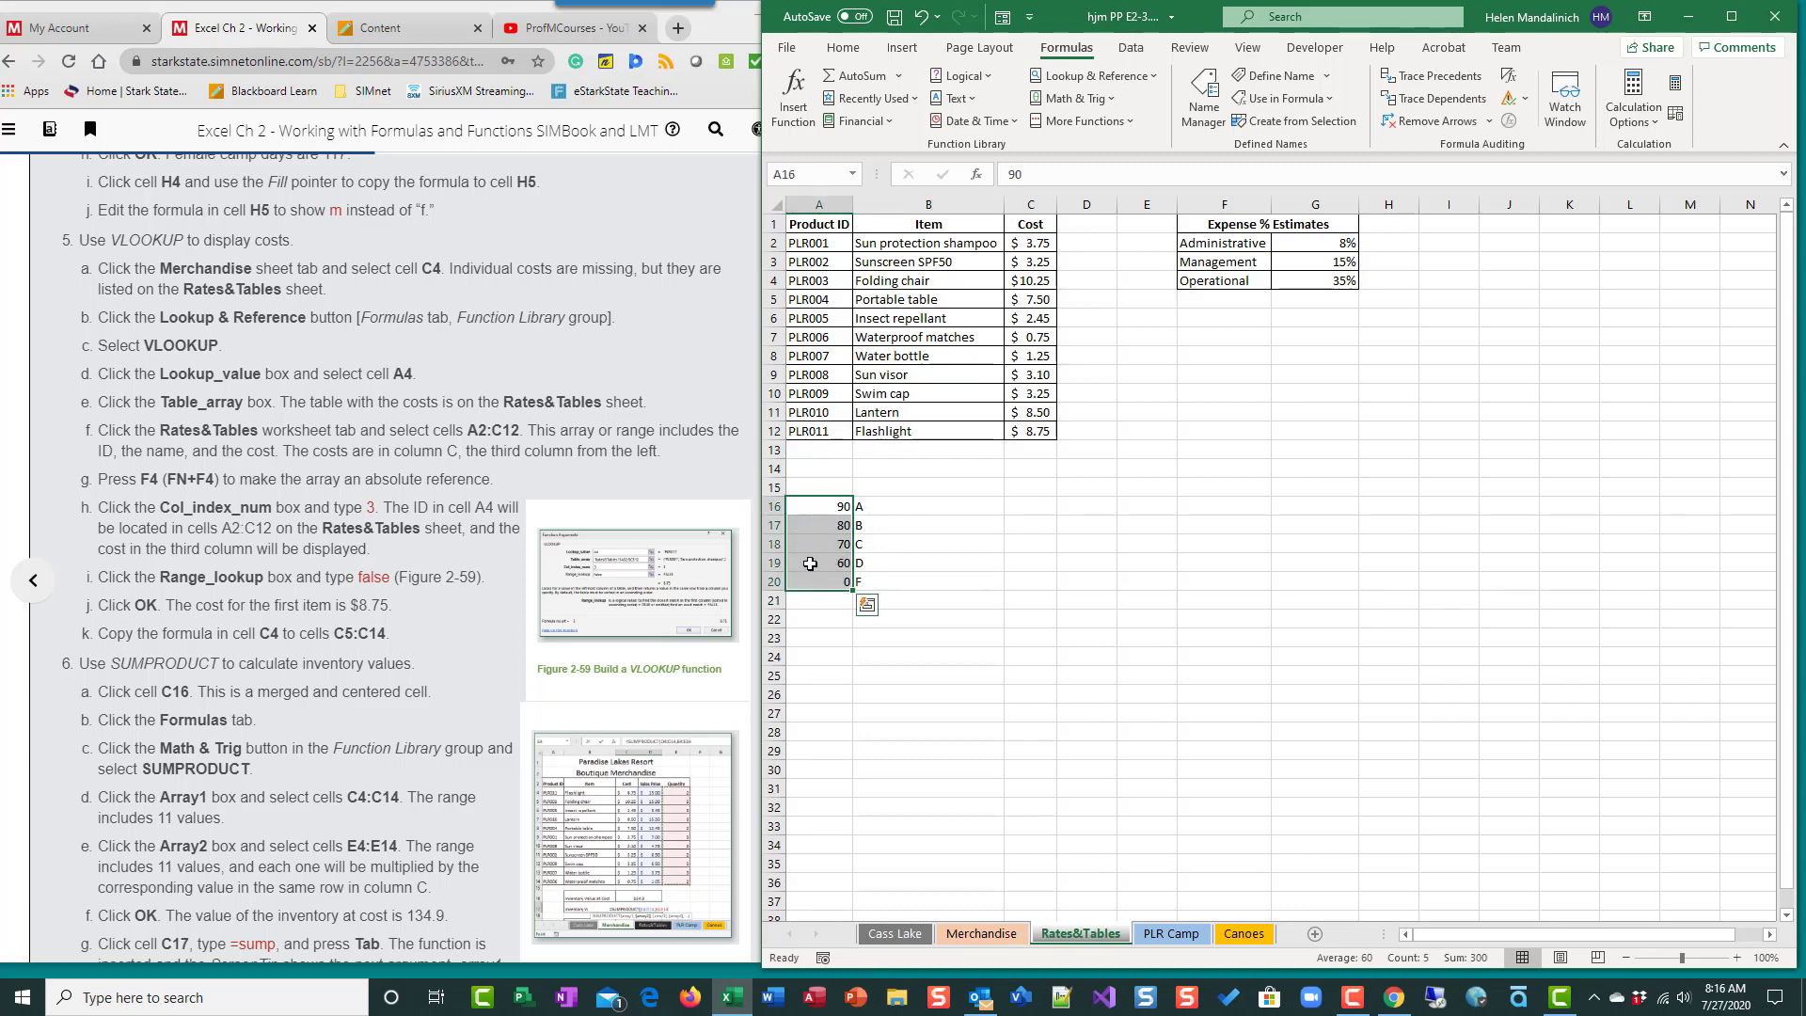
click(836, 525)
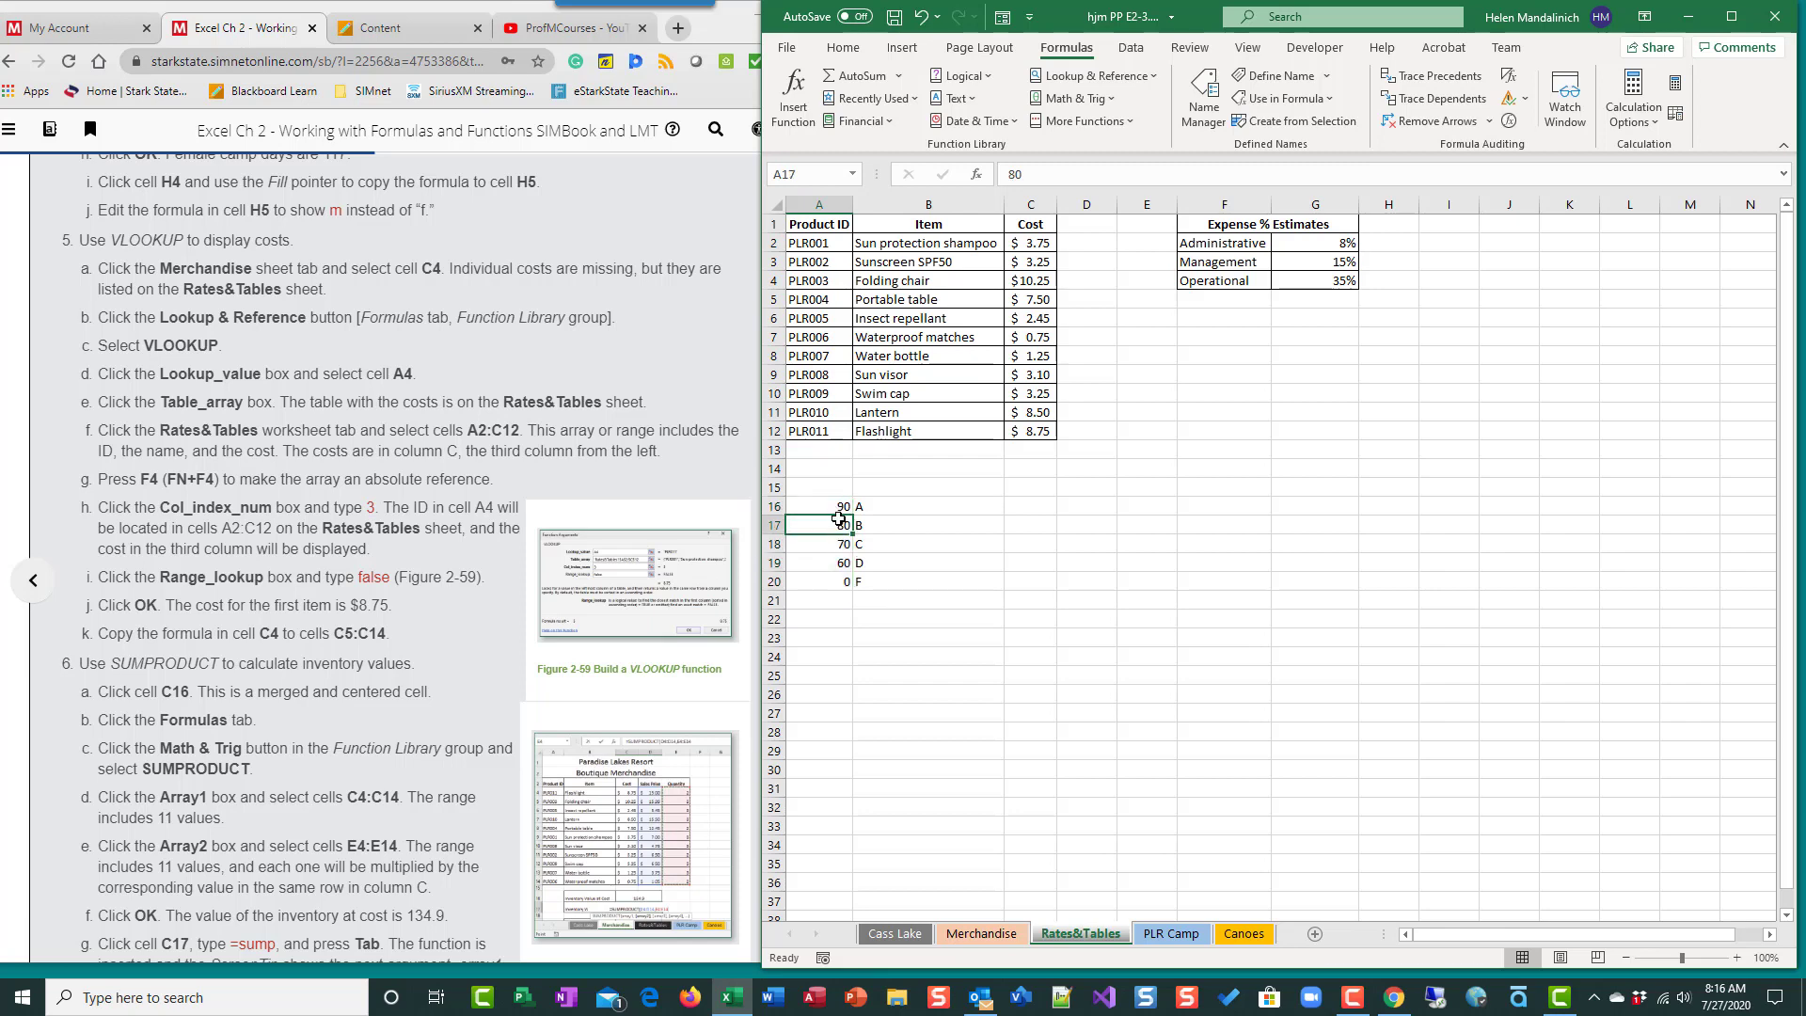
click(903, 527)
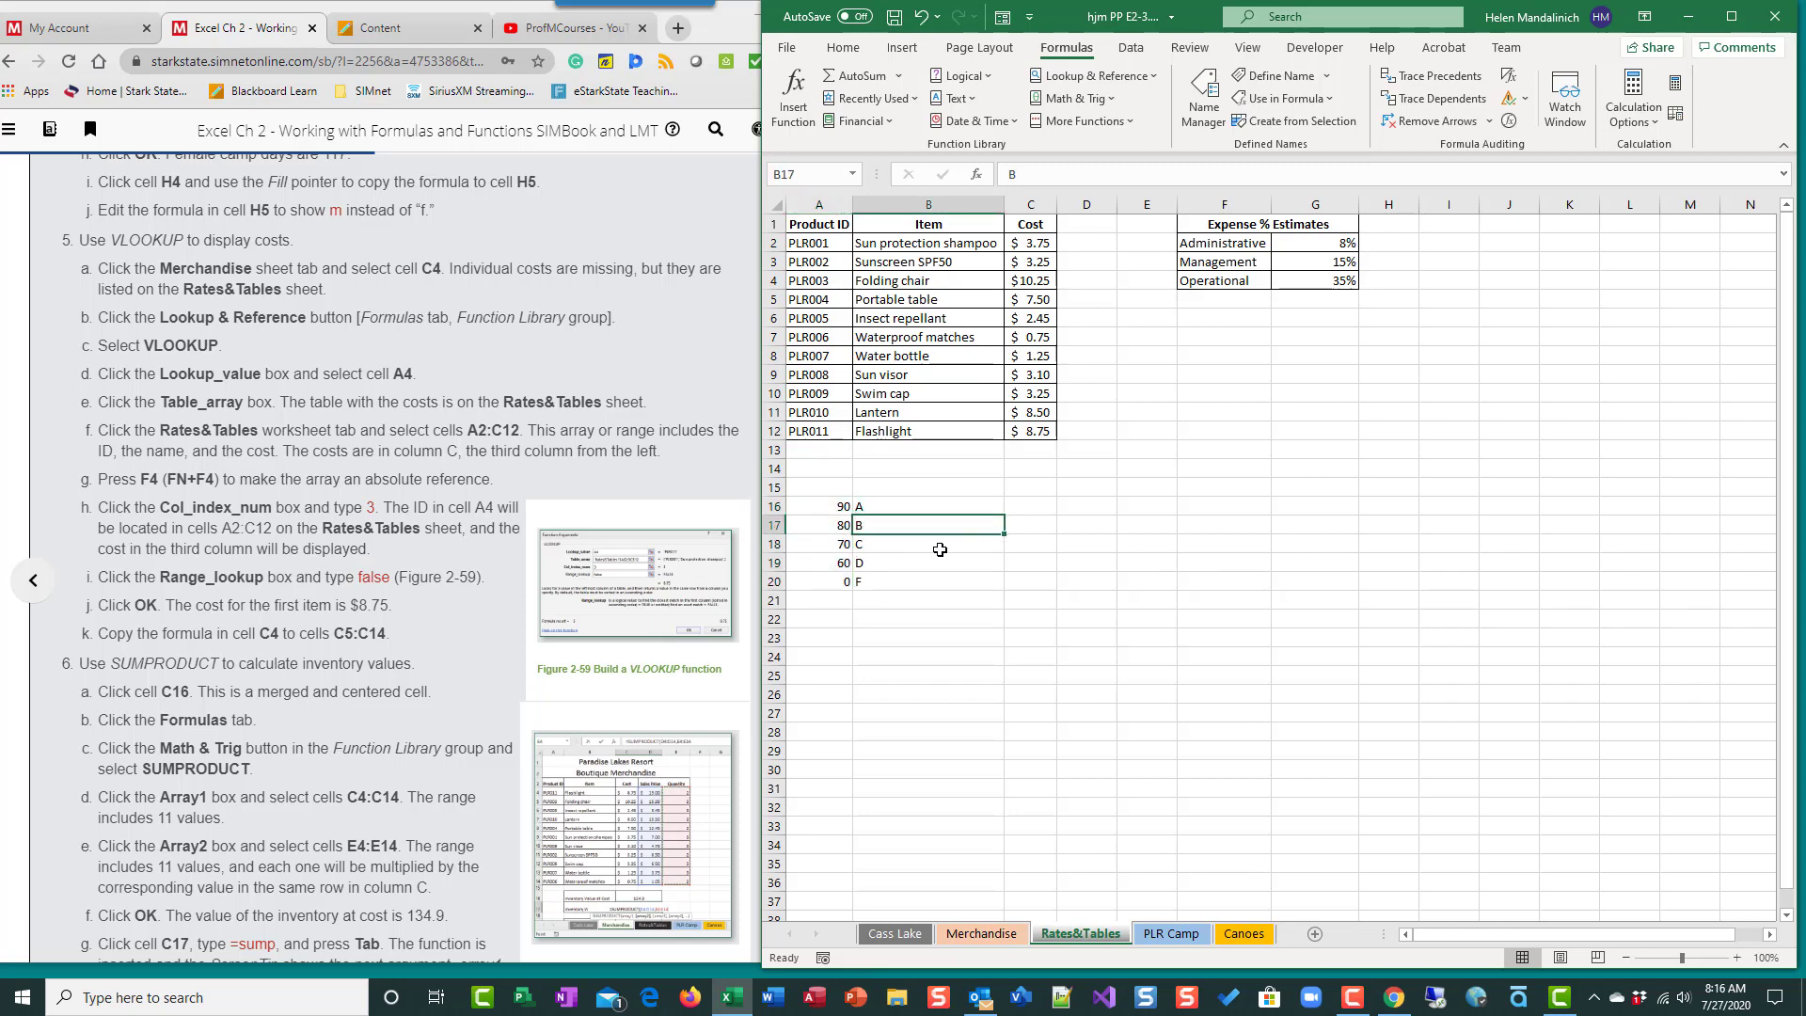
click(836, 527)
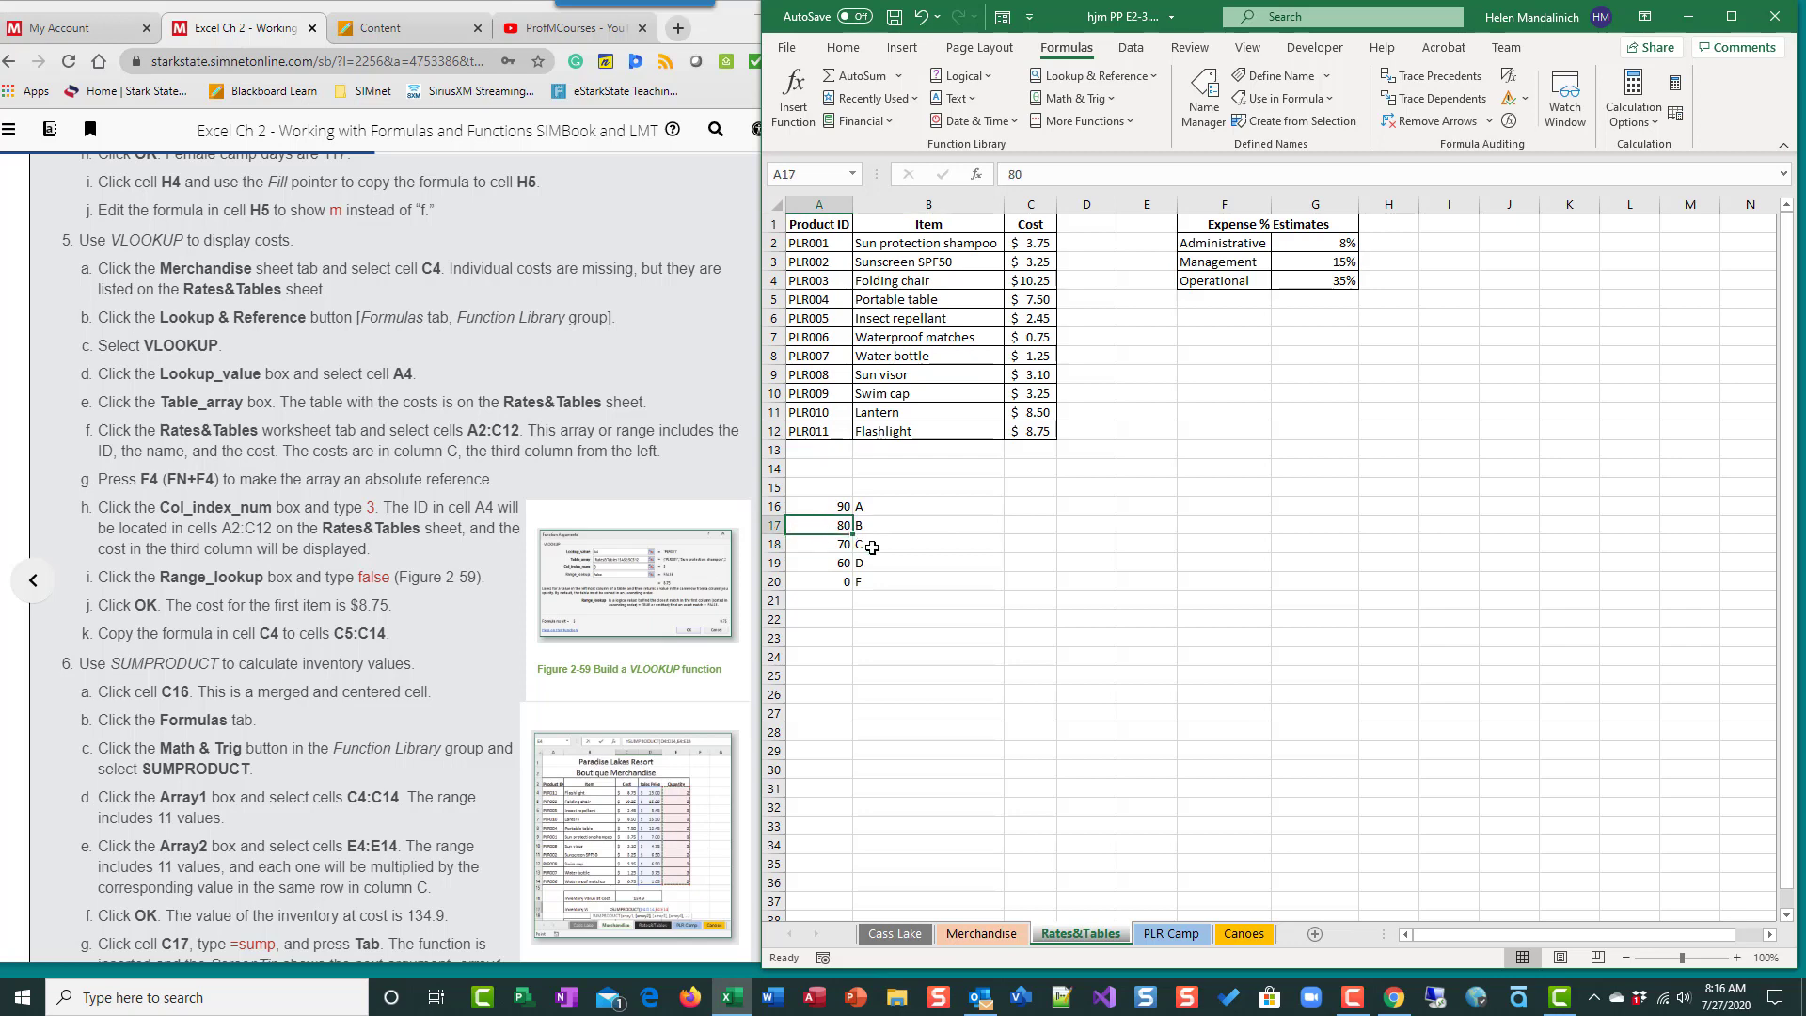
click(872, 547)
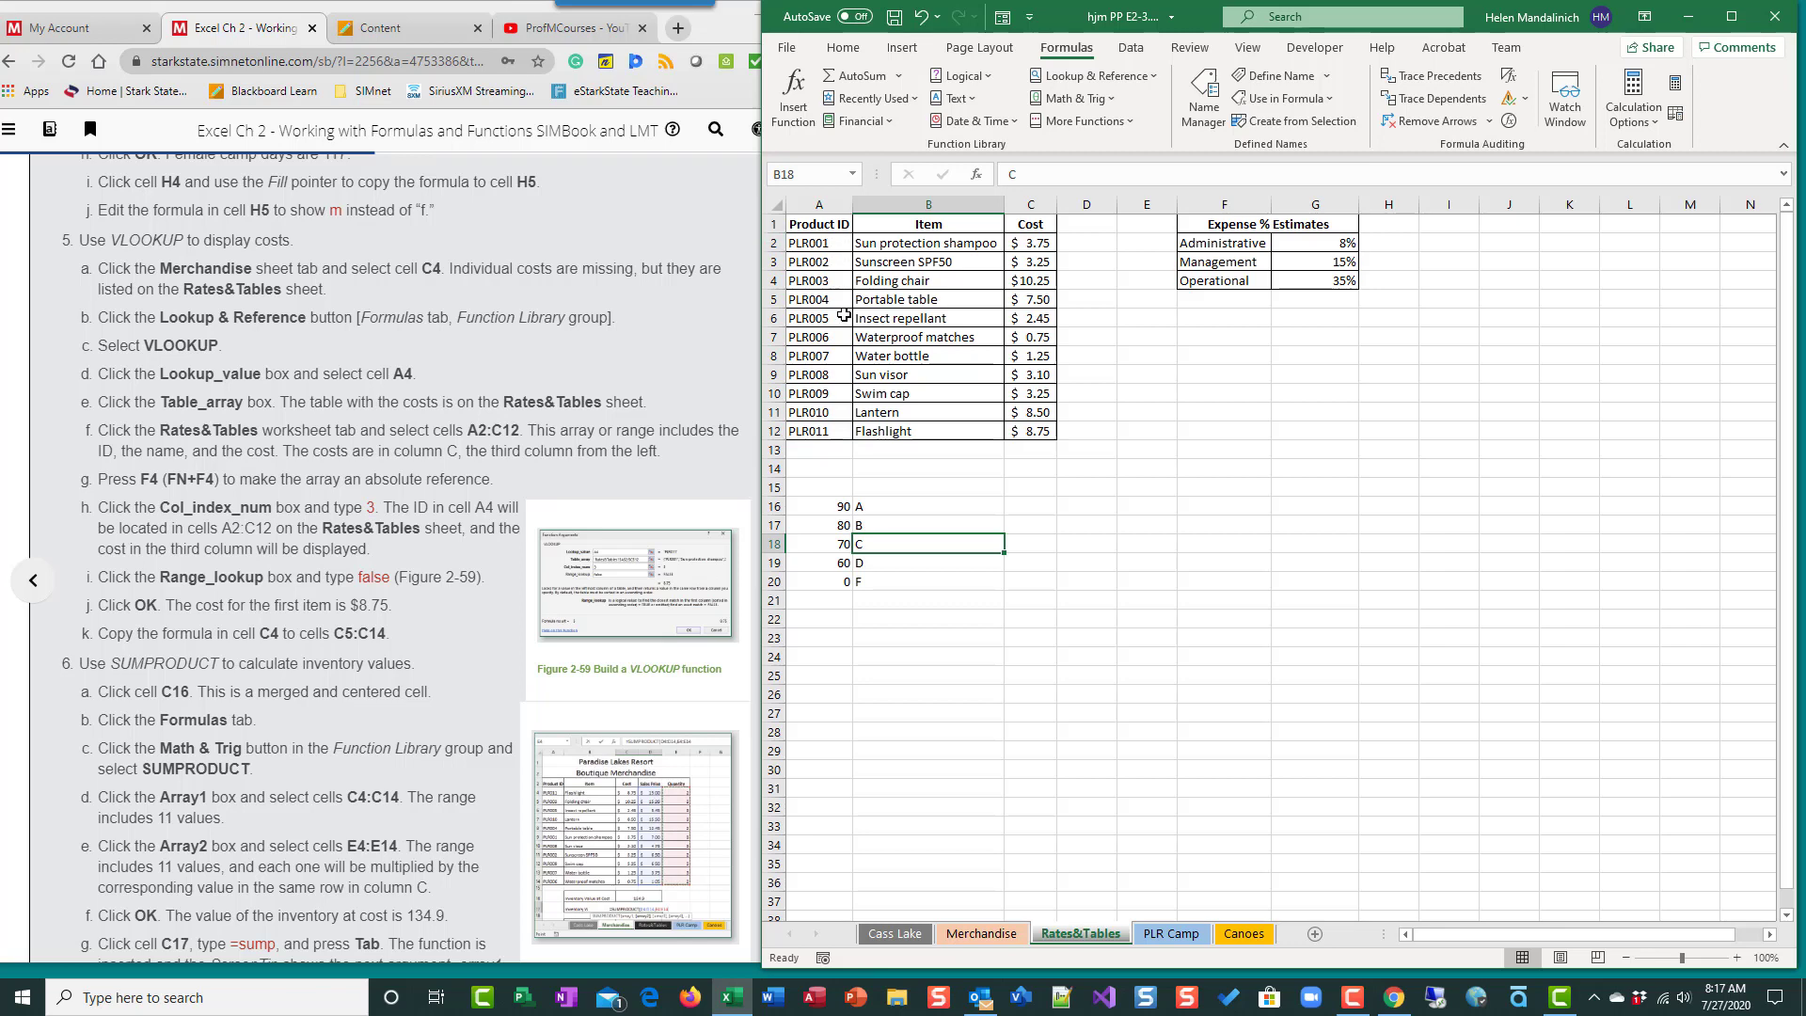
drag(825, 506, 988, 607)
key(Delete)
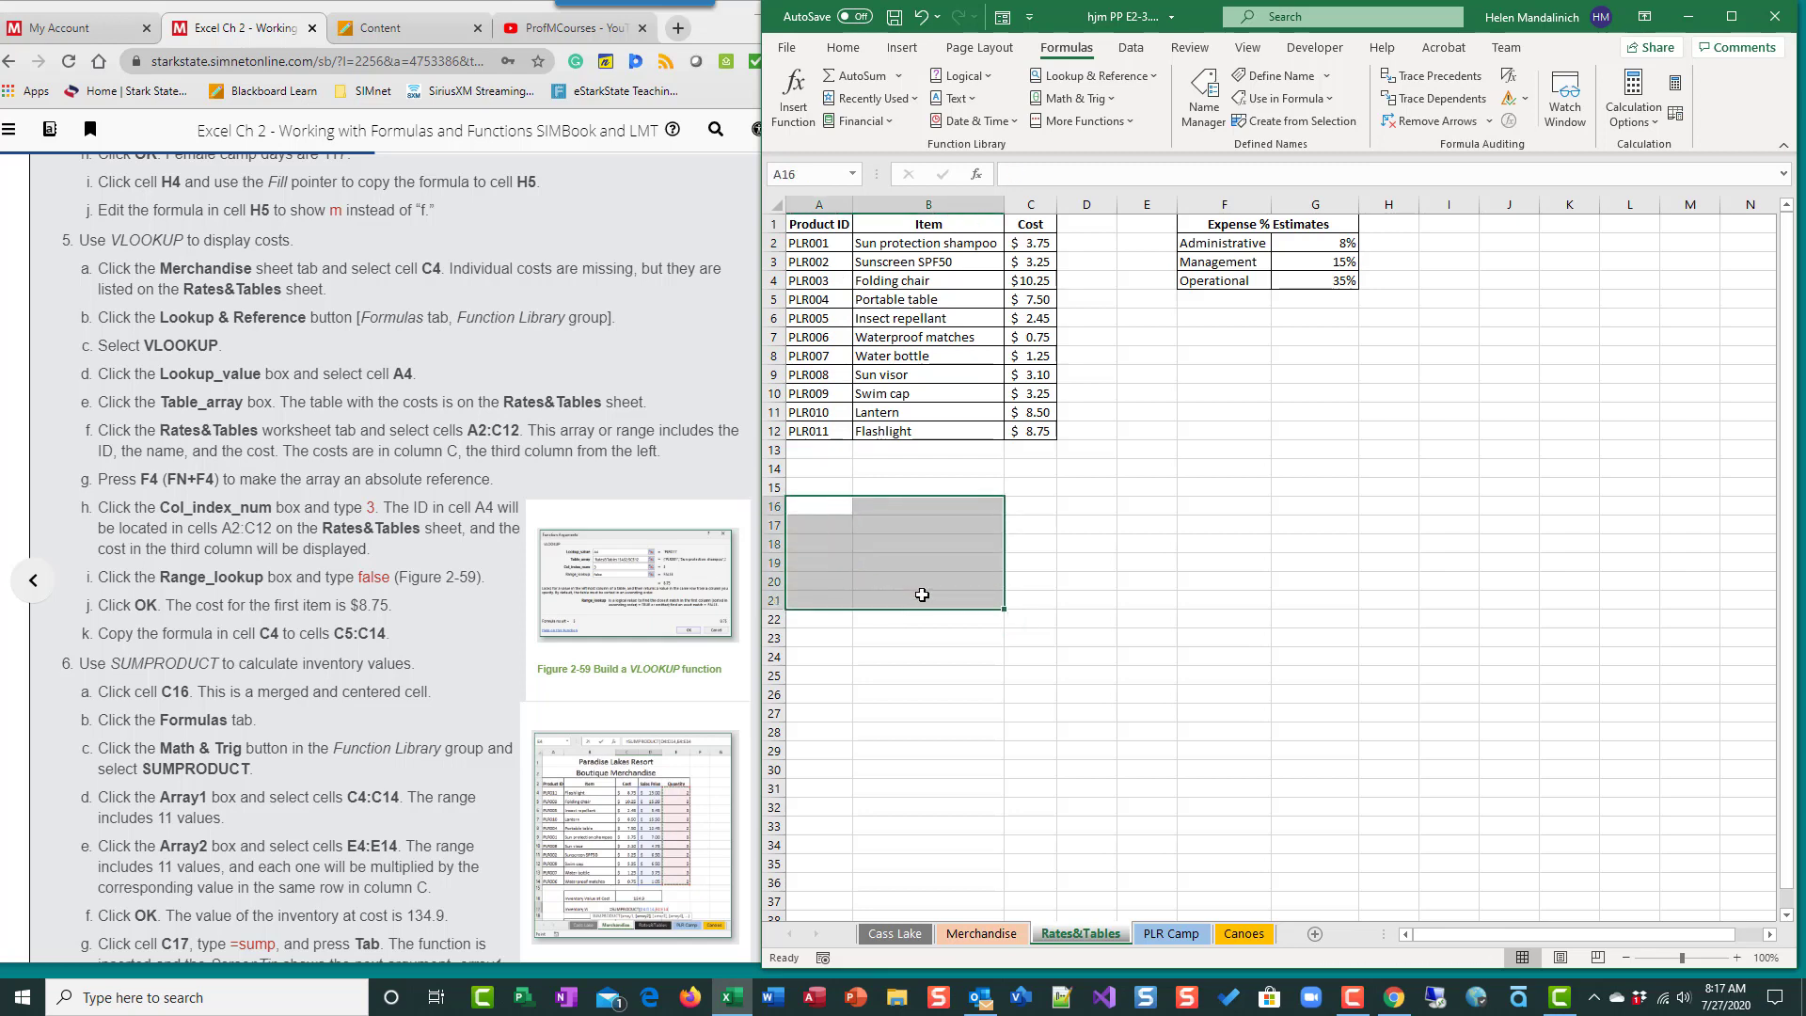
click(1021, 506)
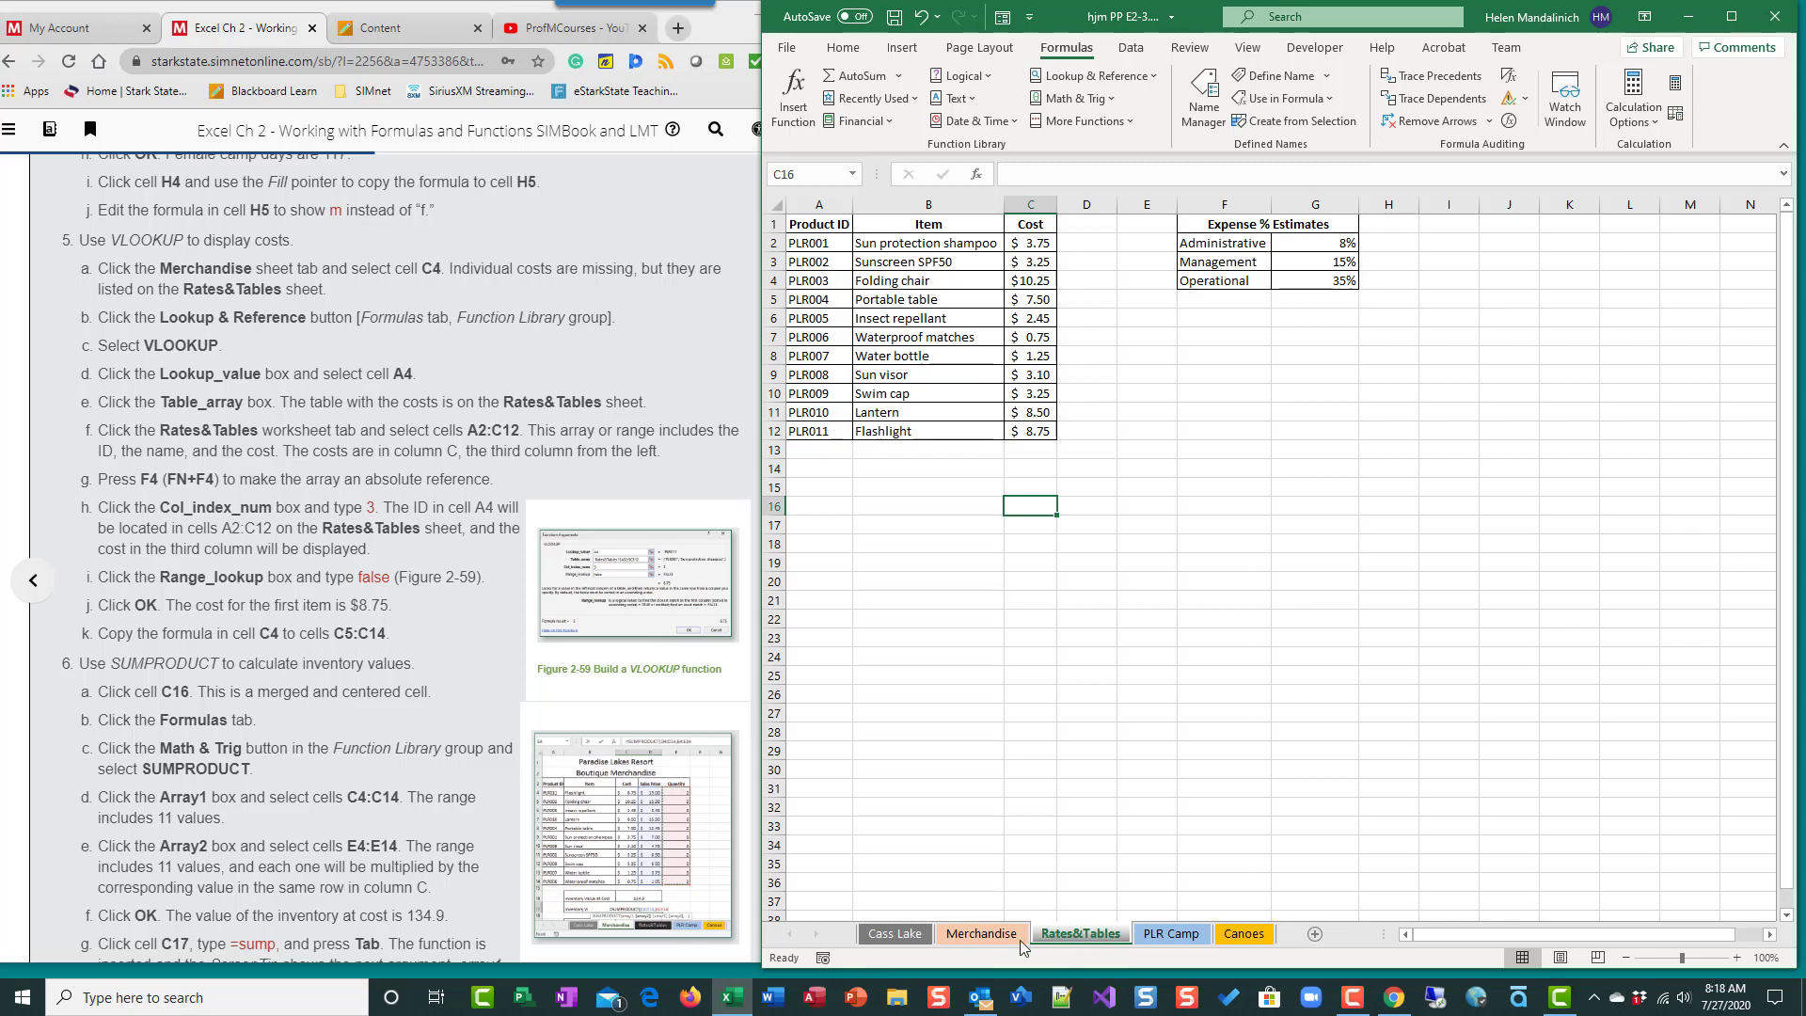
- Compare the Merchandise sheet's empty Cost column with the Rates&Tables cost list, and select cell C4 on the Merchandise sheet
click(983, 934)
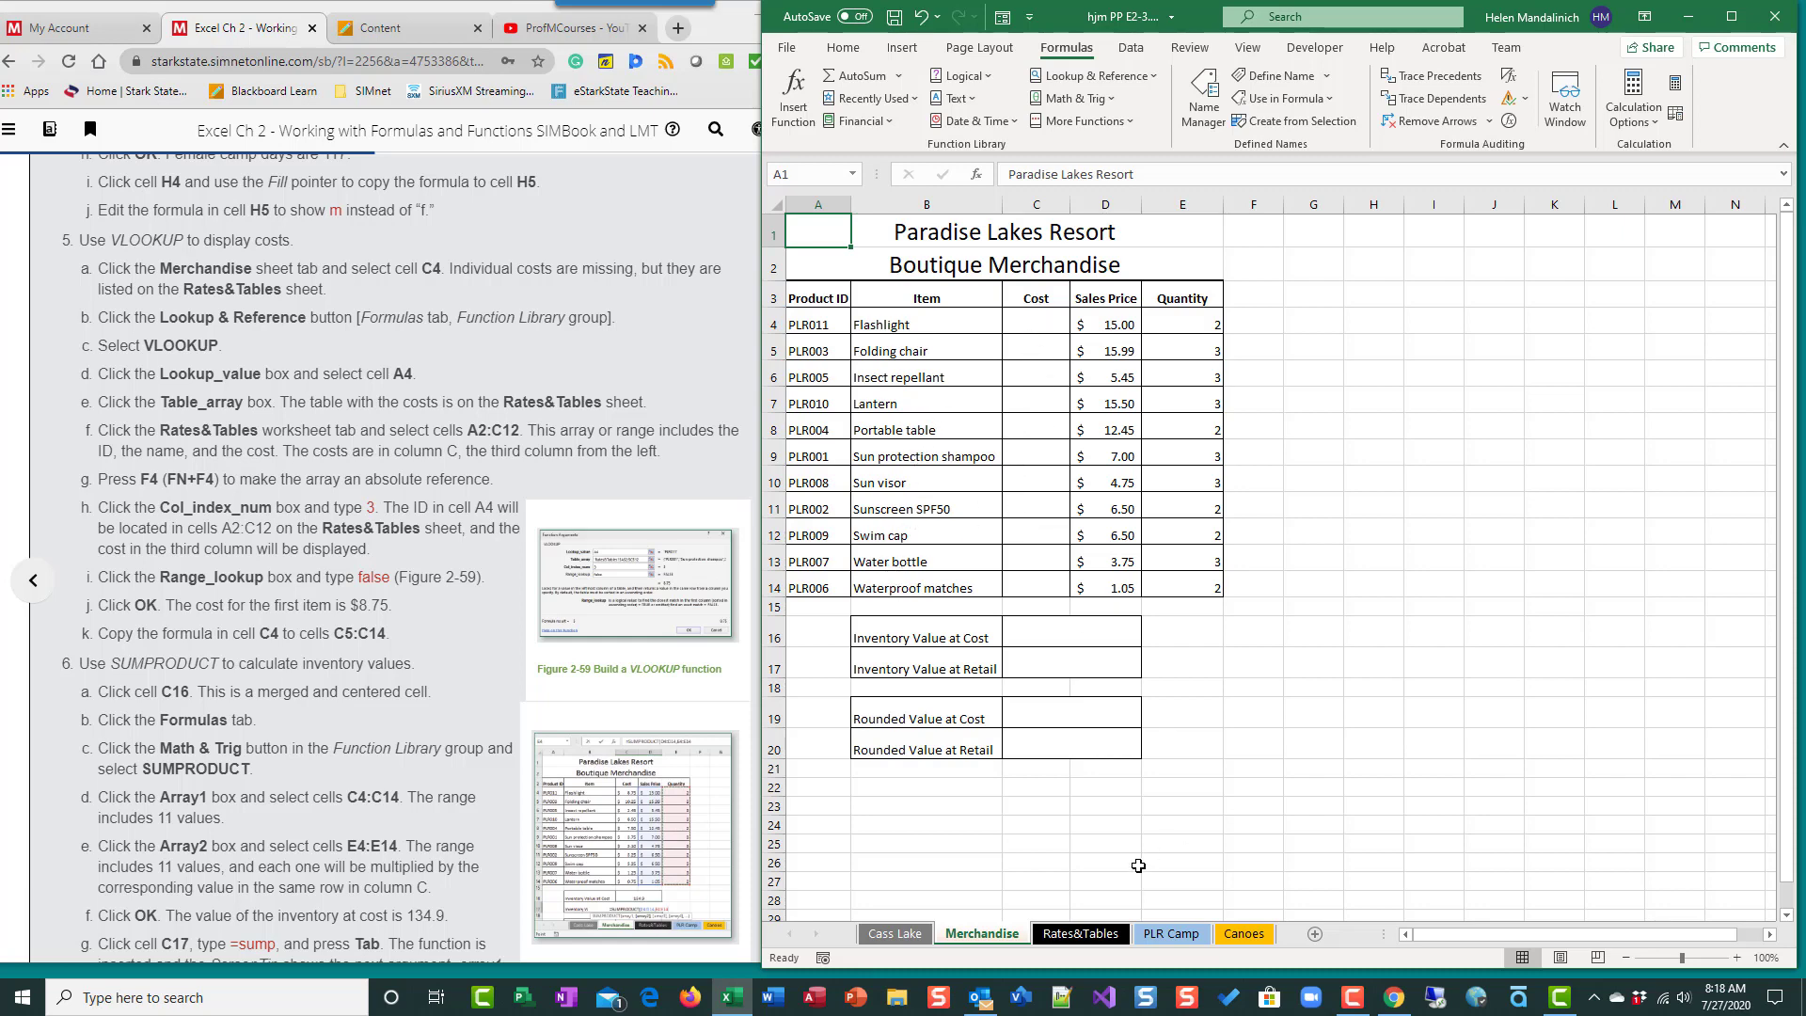
click(1092, 934)
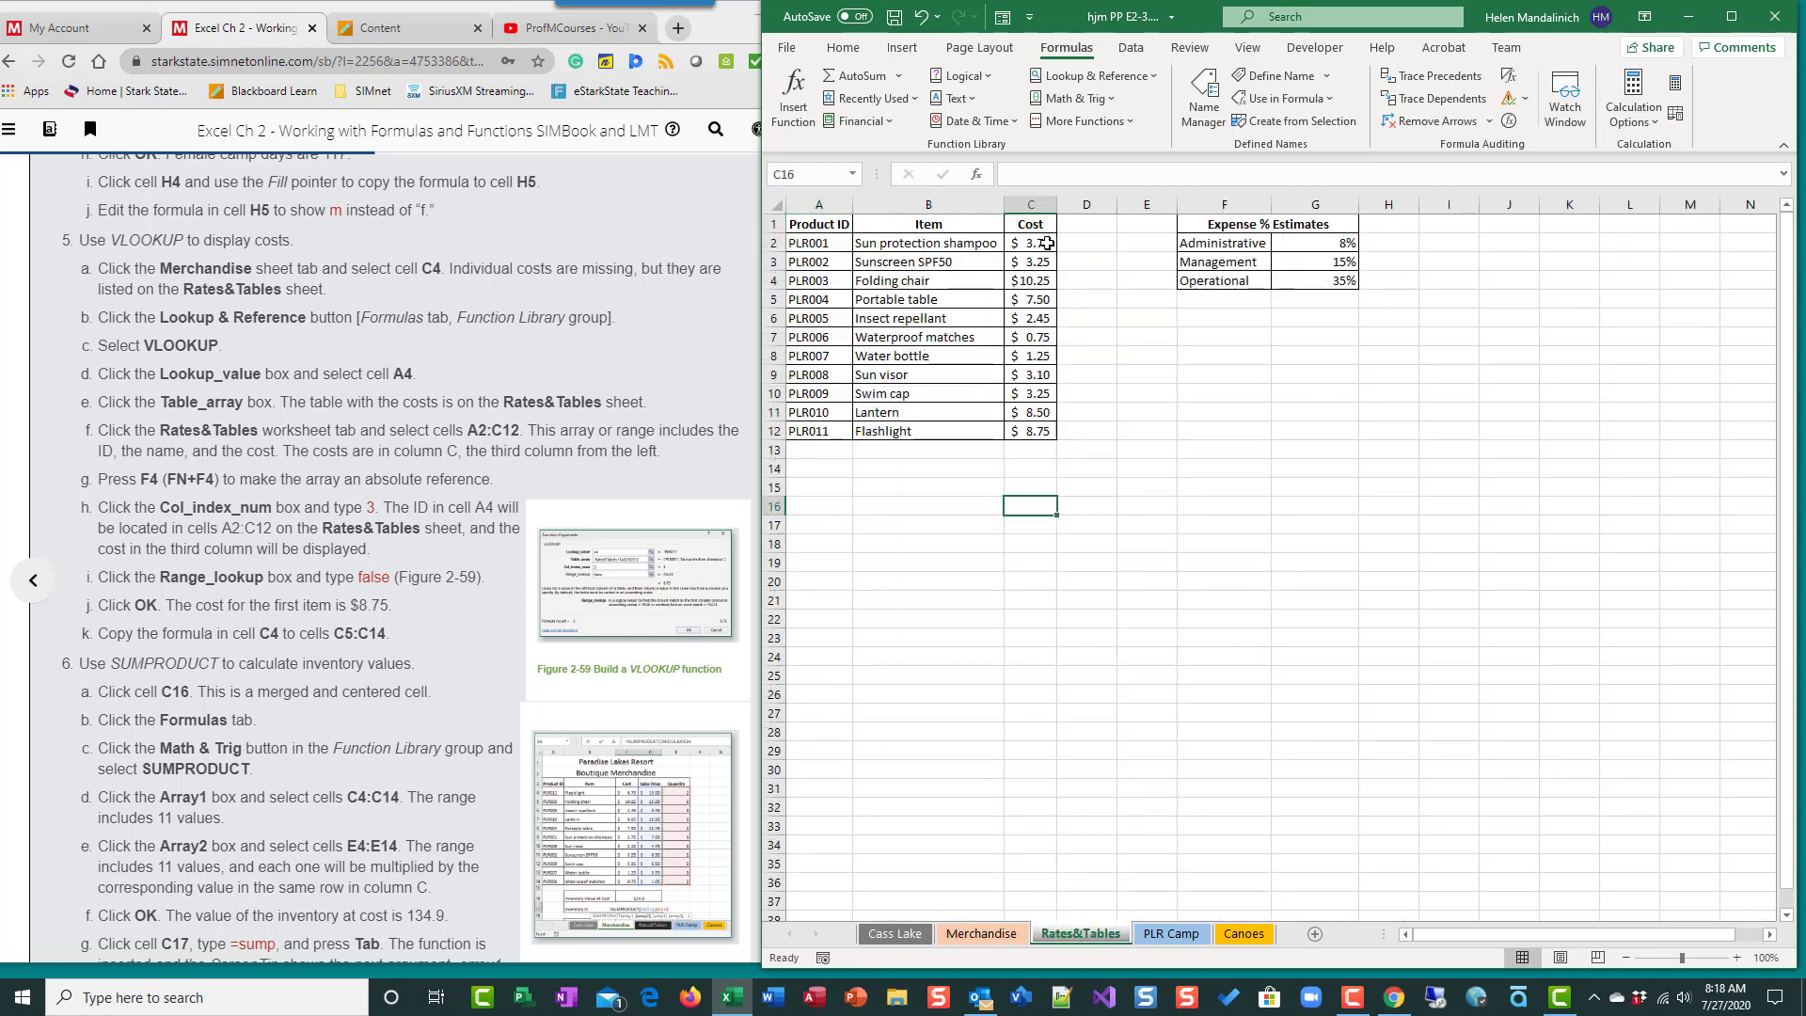
click(981, 935)
click(1035, 313)
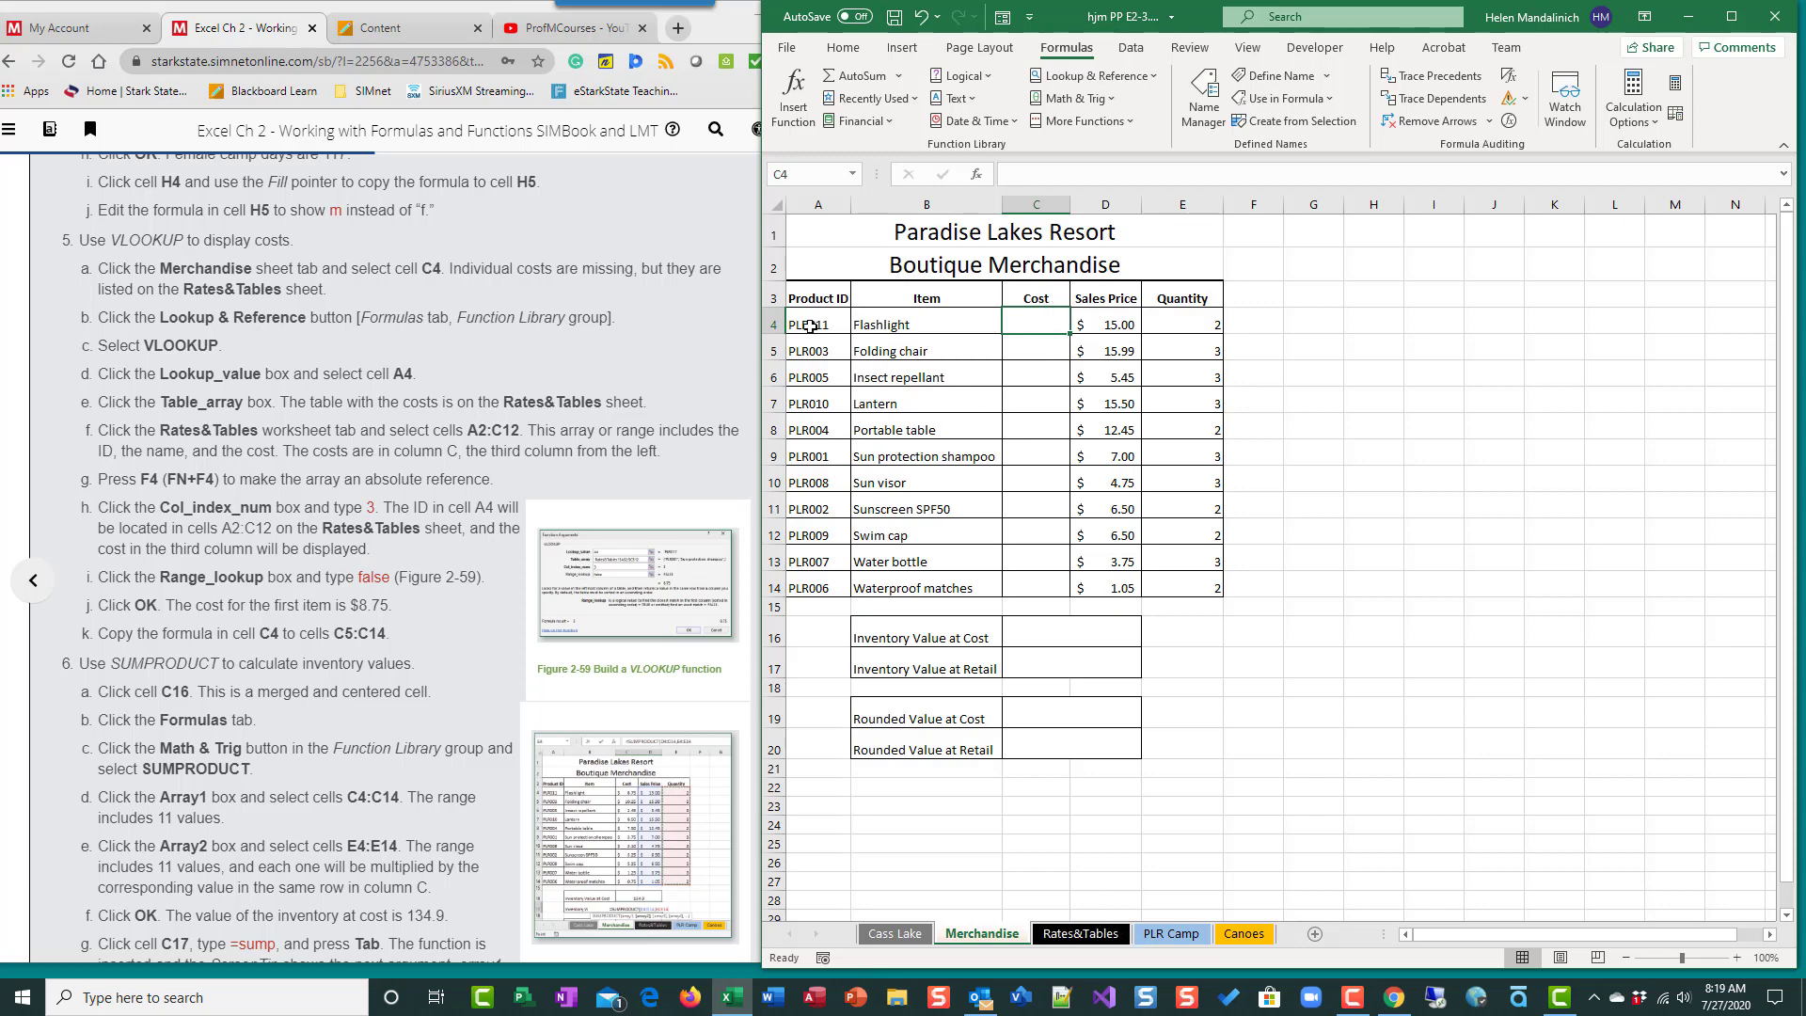
click(1101, 939)
click(991, 940)
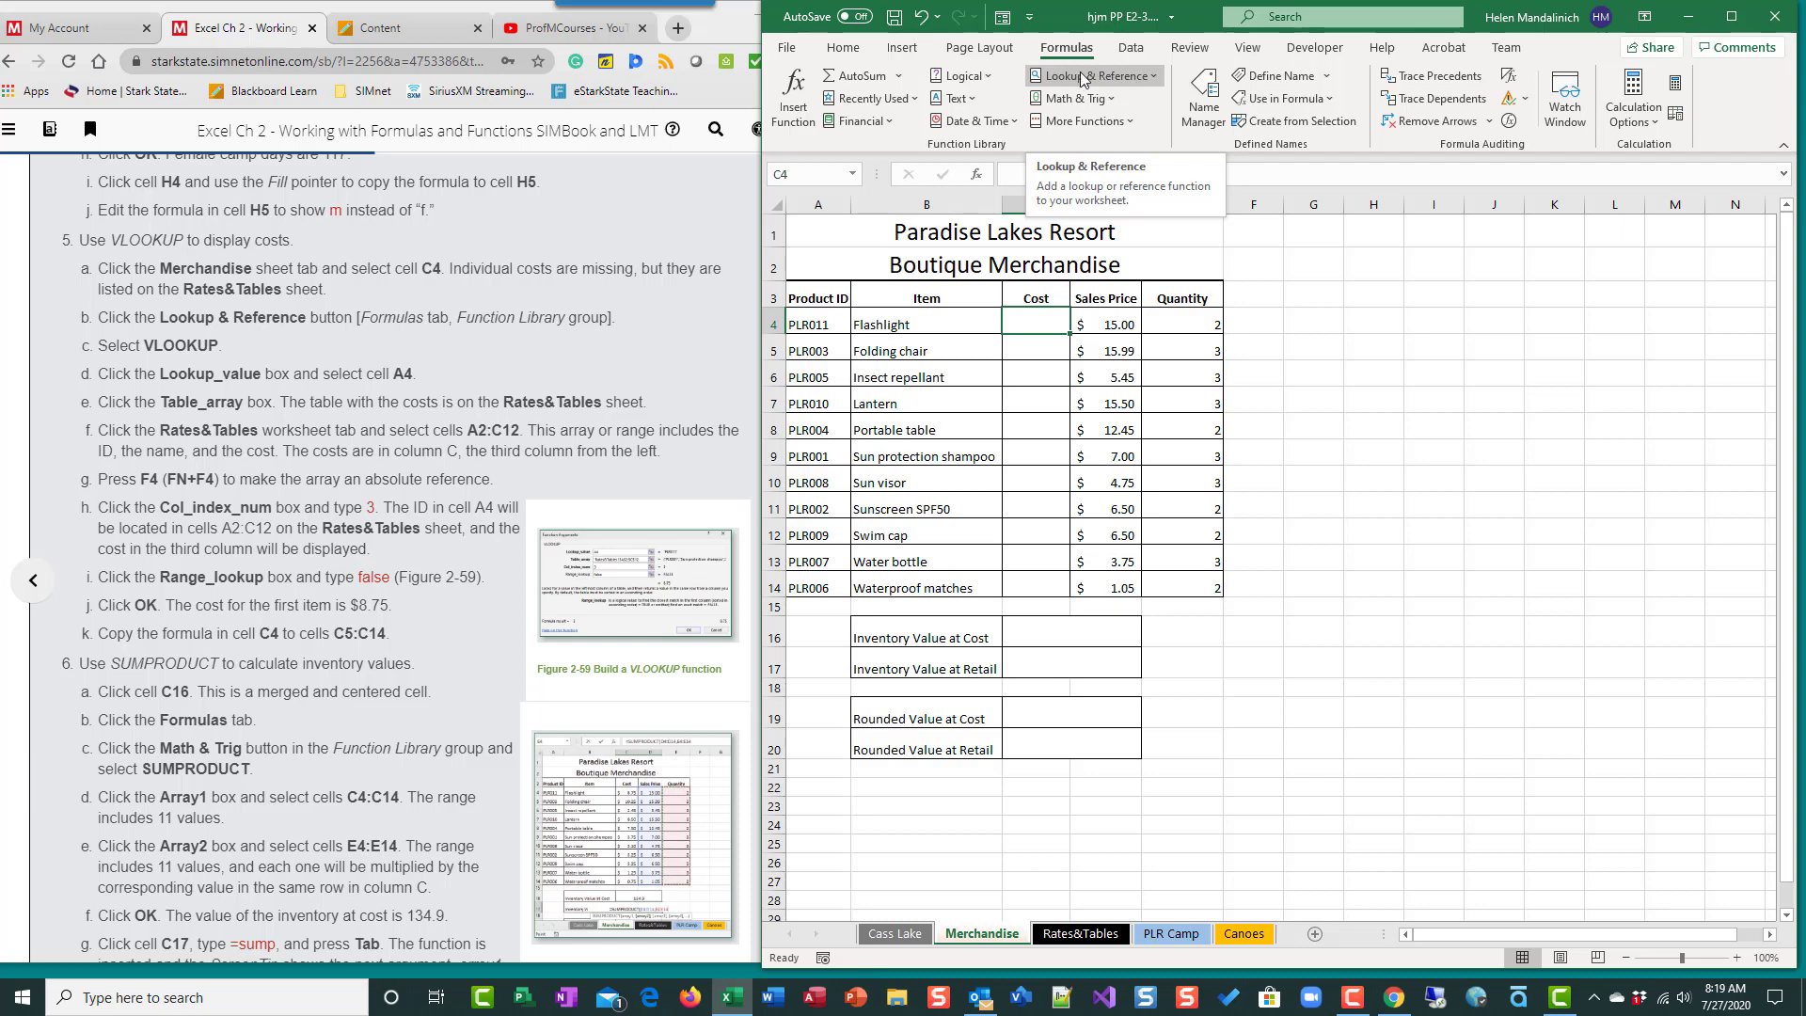
click(1145, 83)
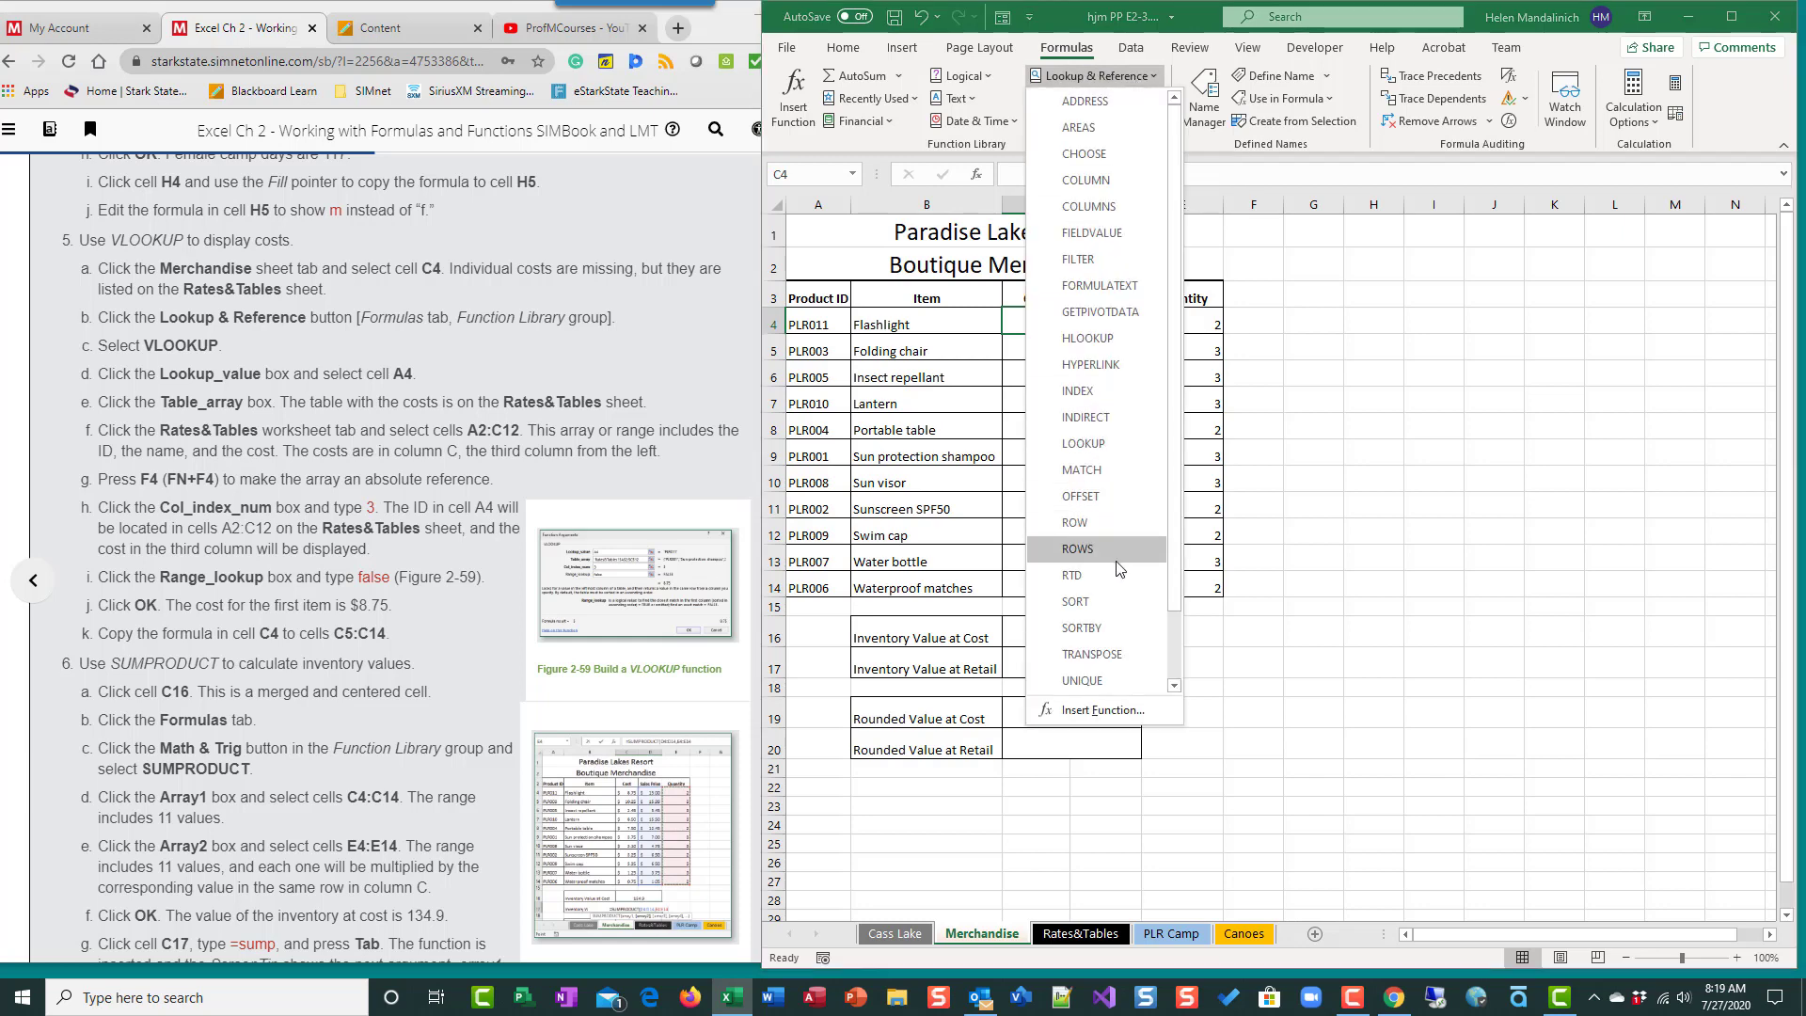
scroll(1171, 659, down, 1)
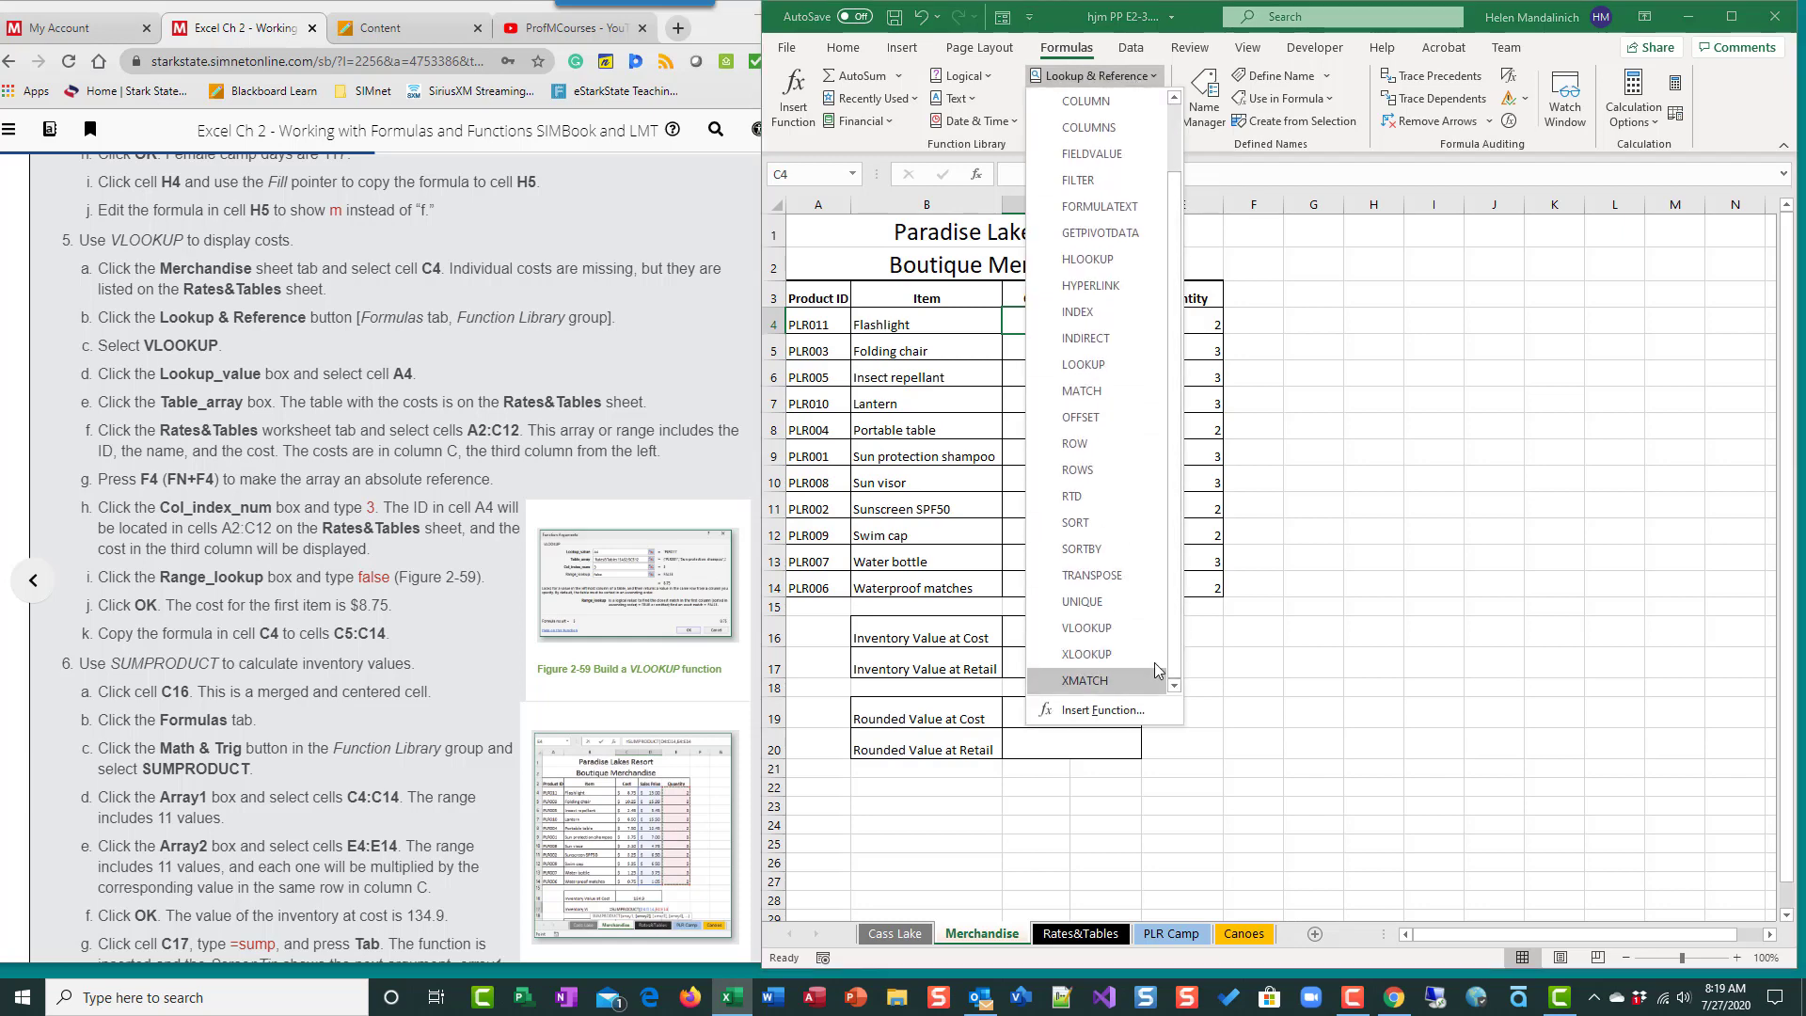
click(1148, 79)
click(1150, 75)
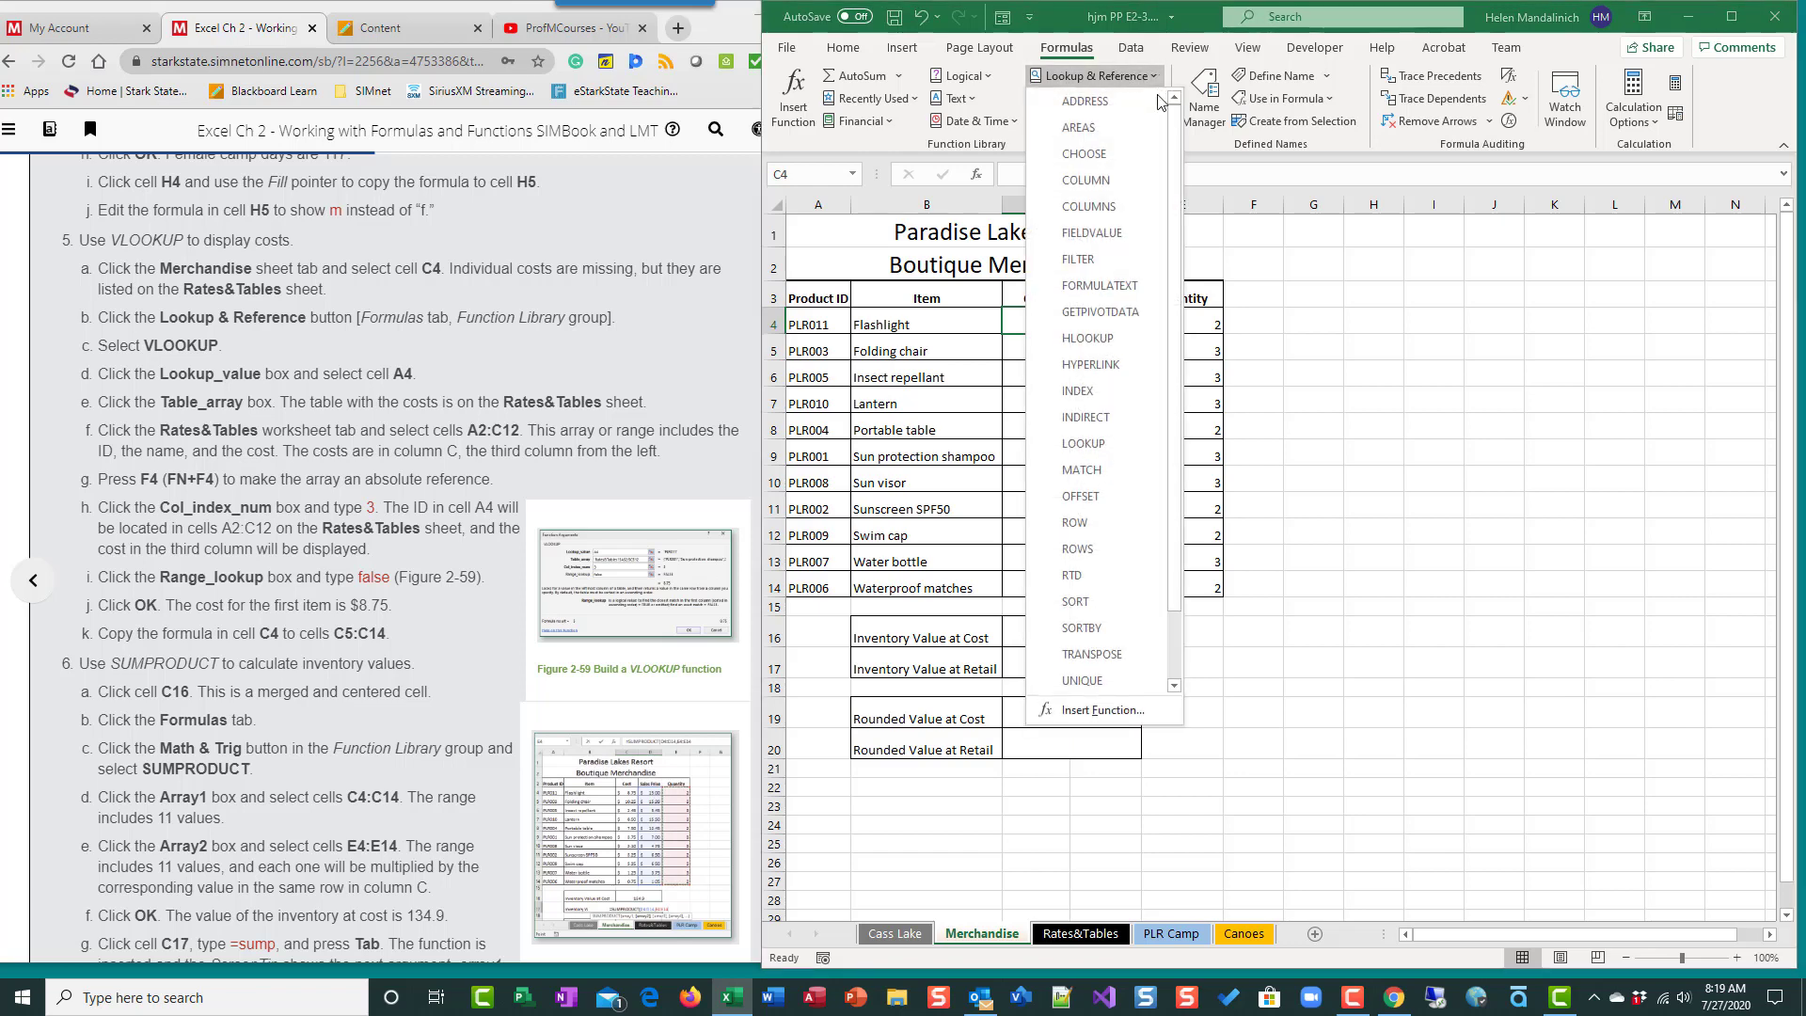
scroll(1110, 310, down, 1)
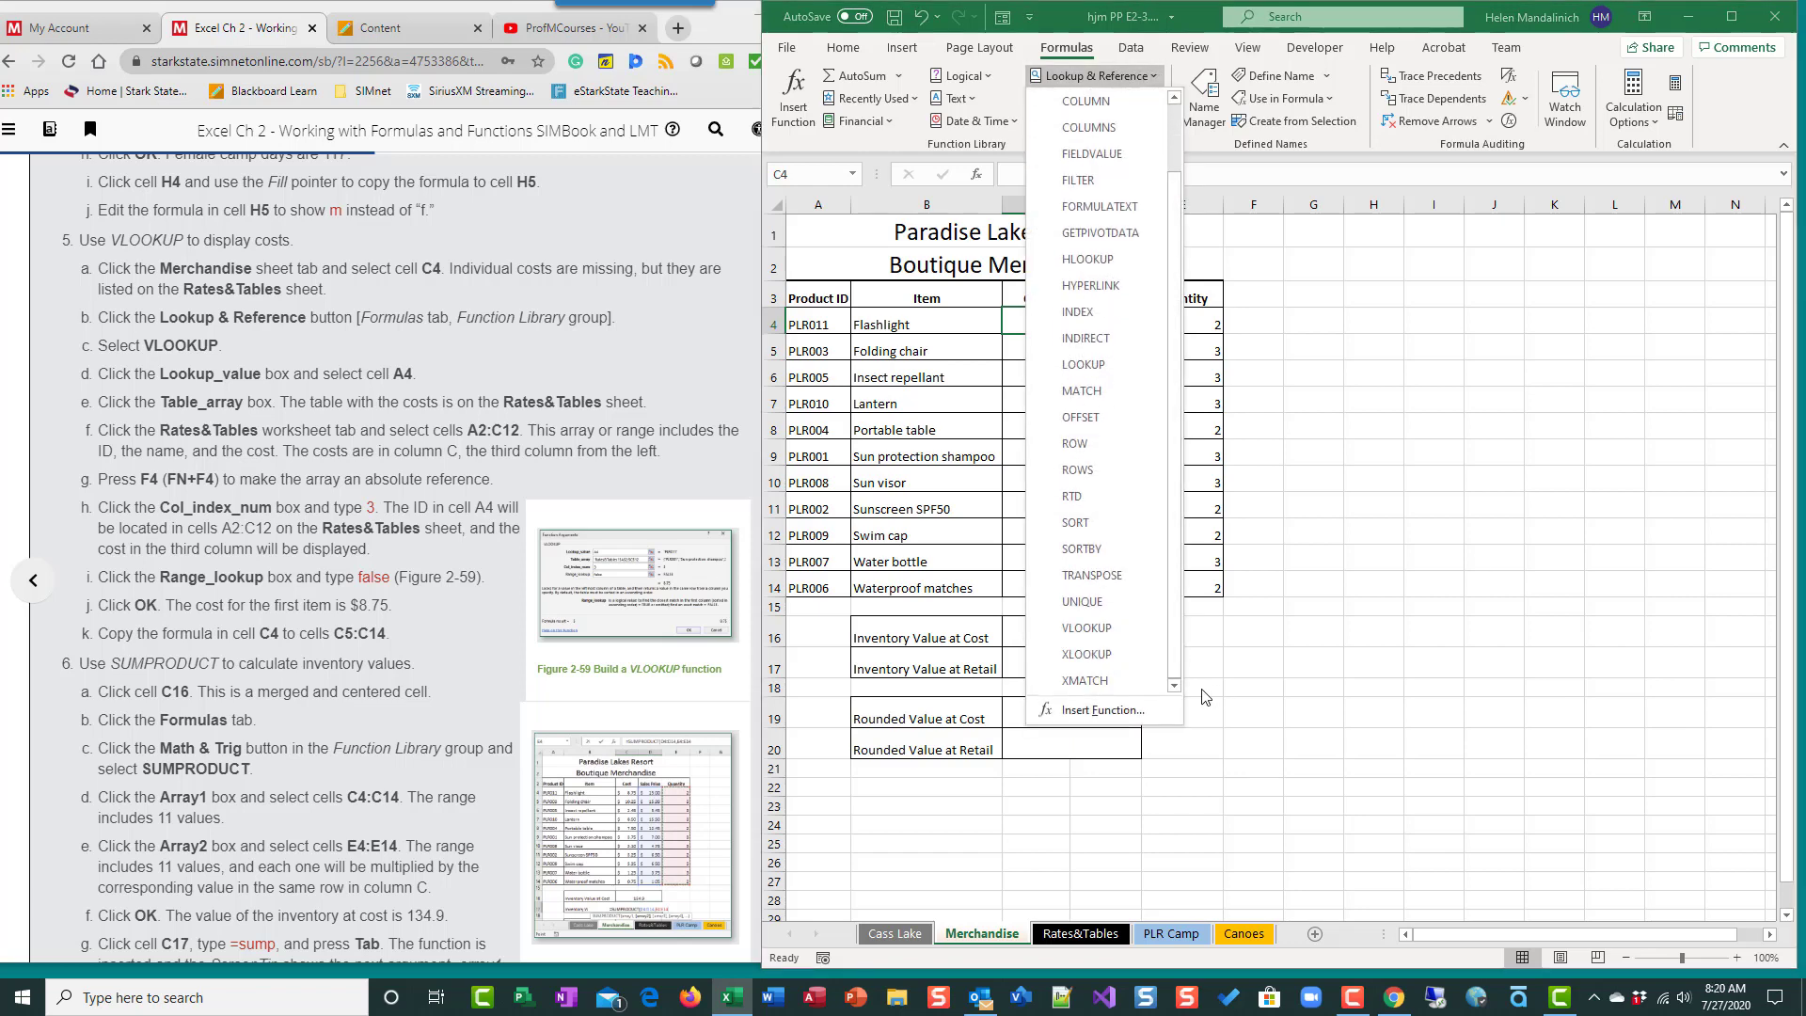
click(1104, 626)
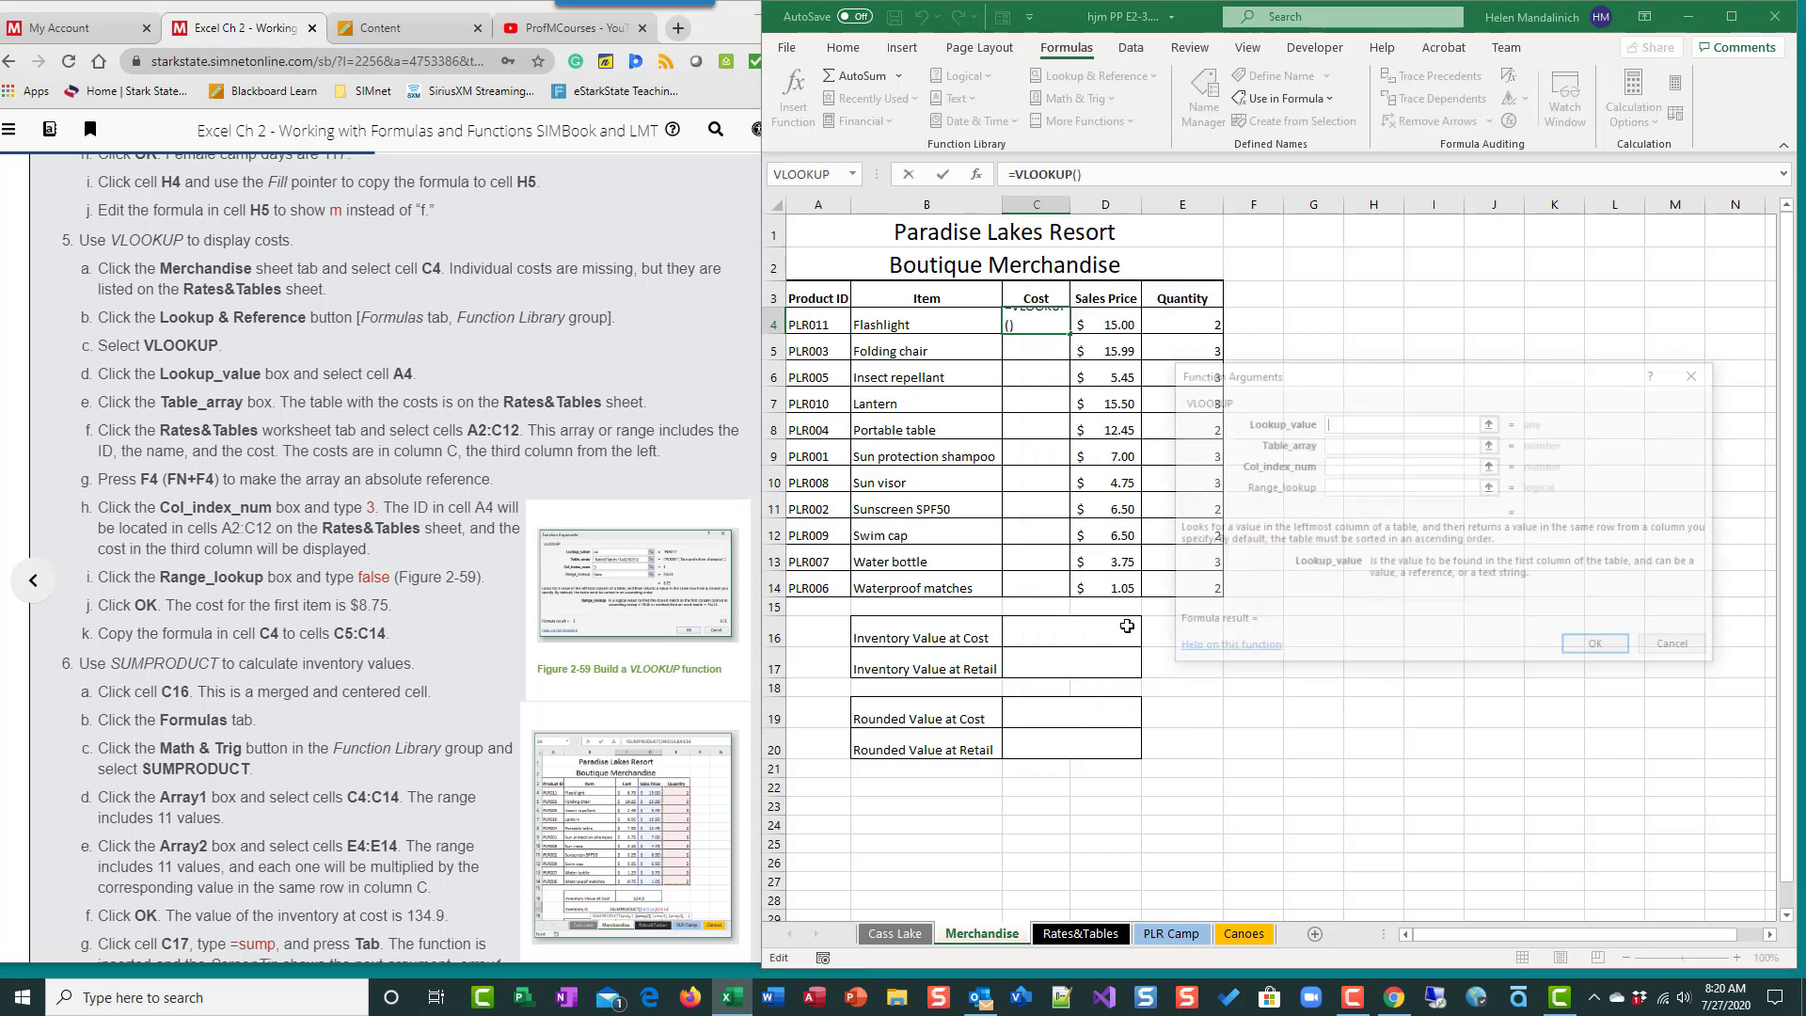
click(1680, 649)
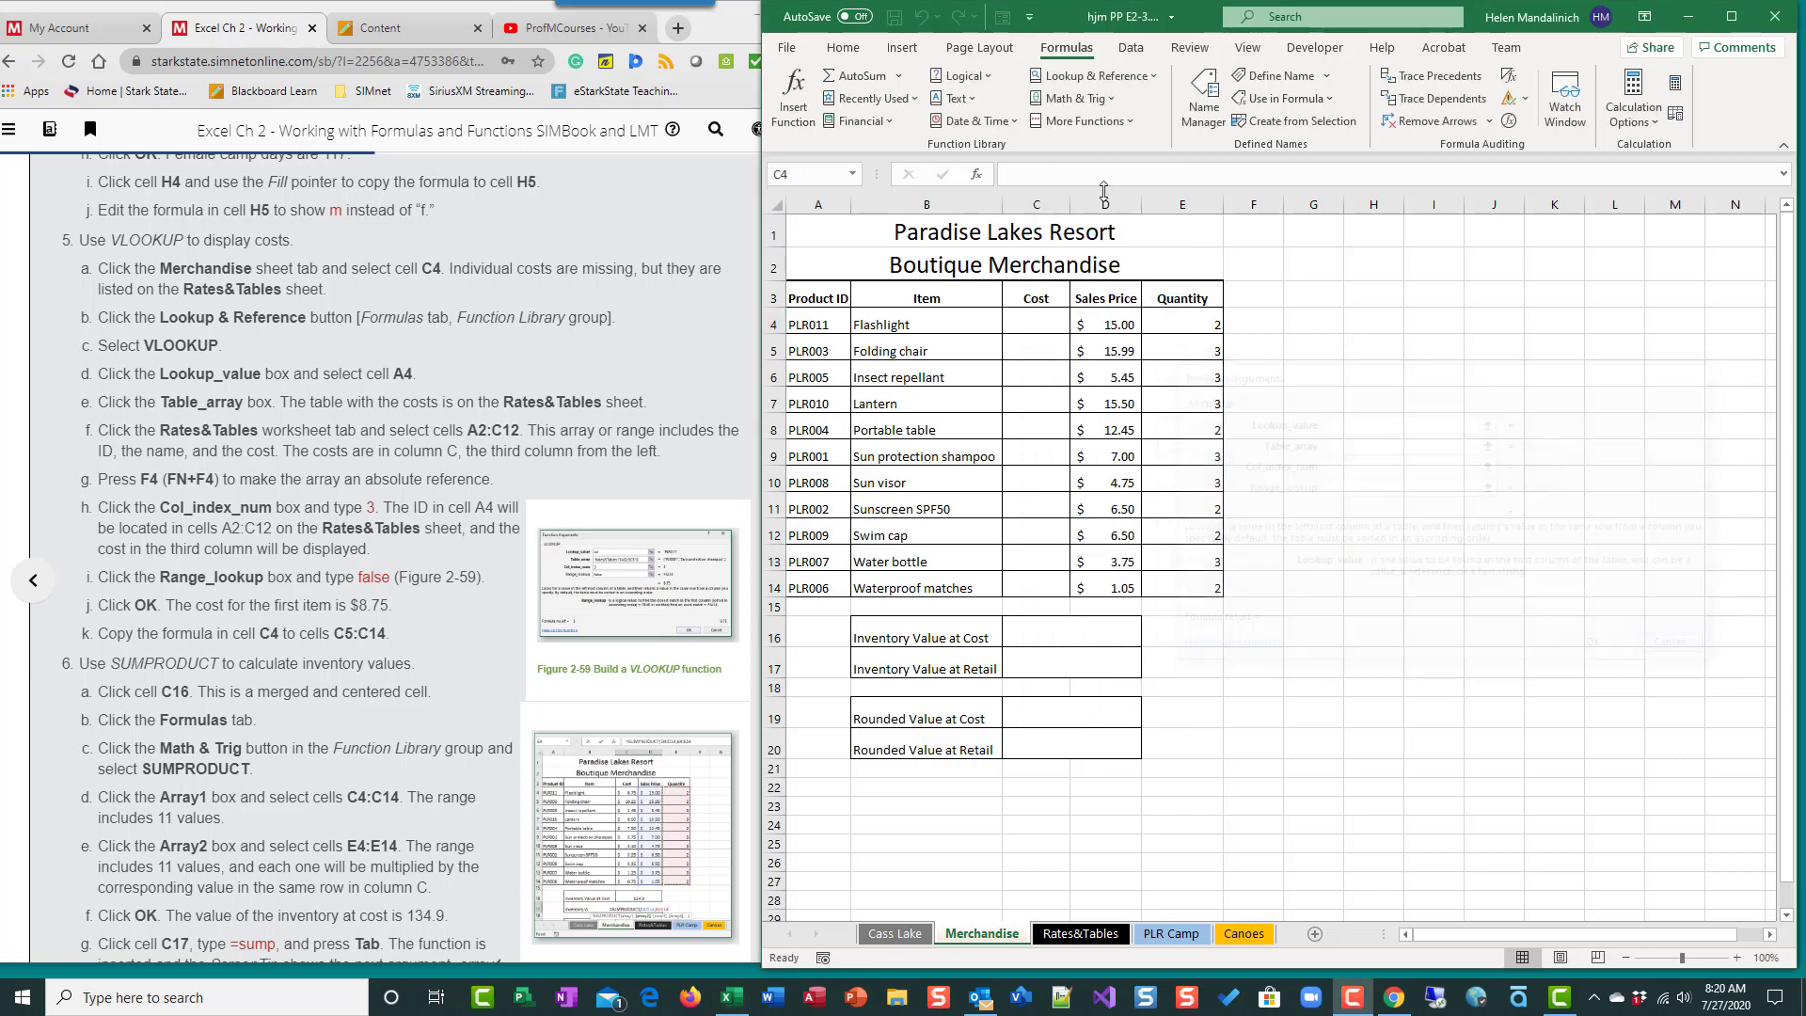
click(1150, 84)
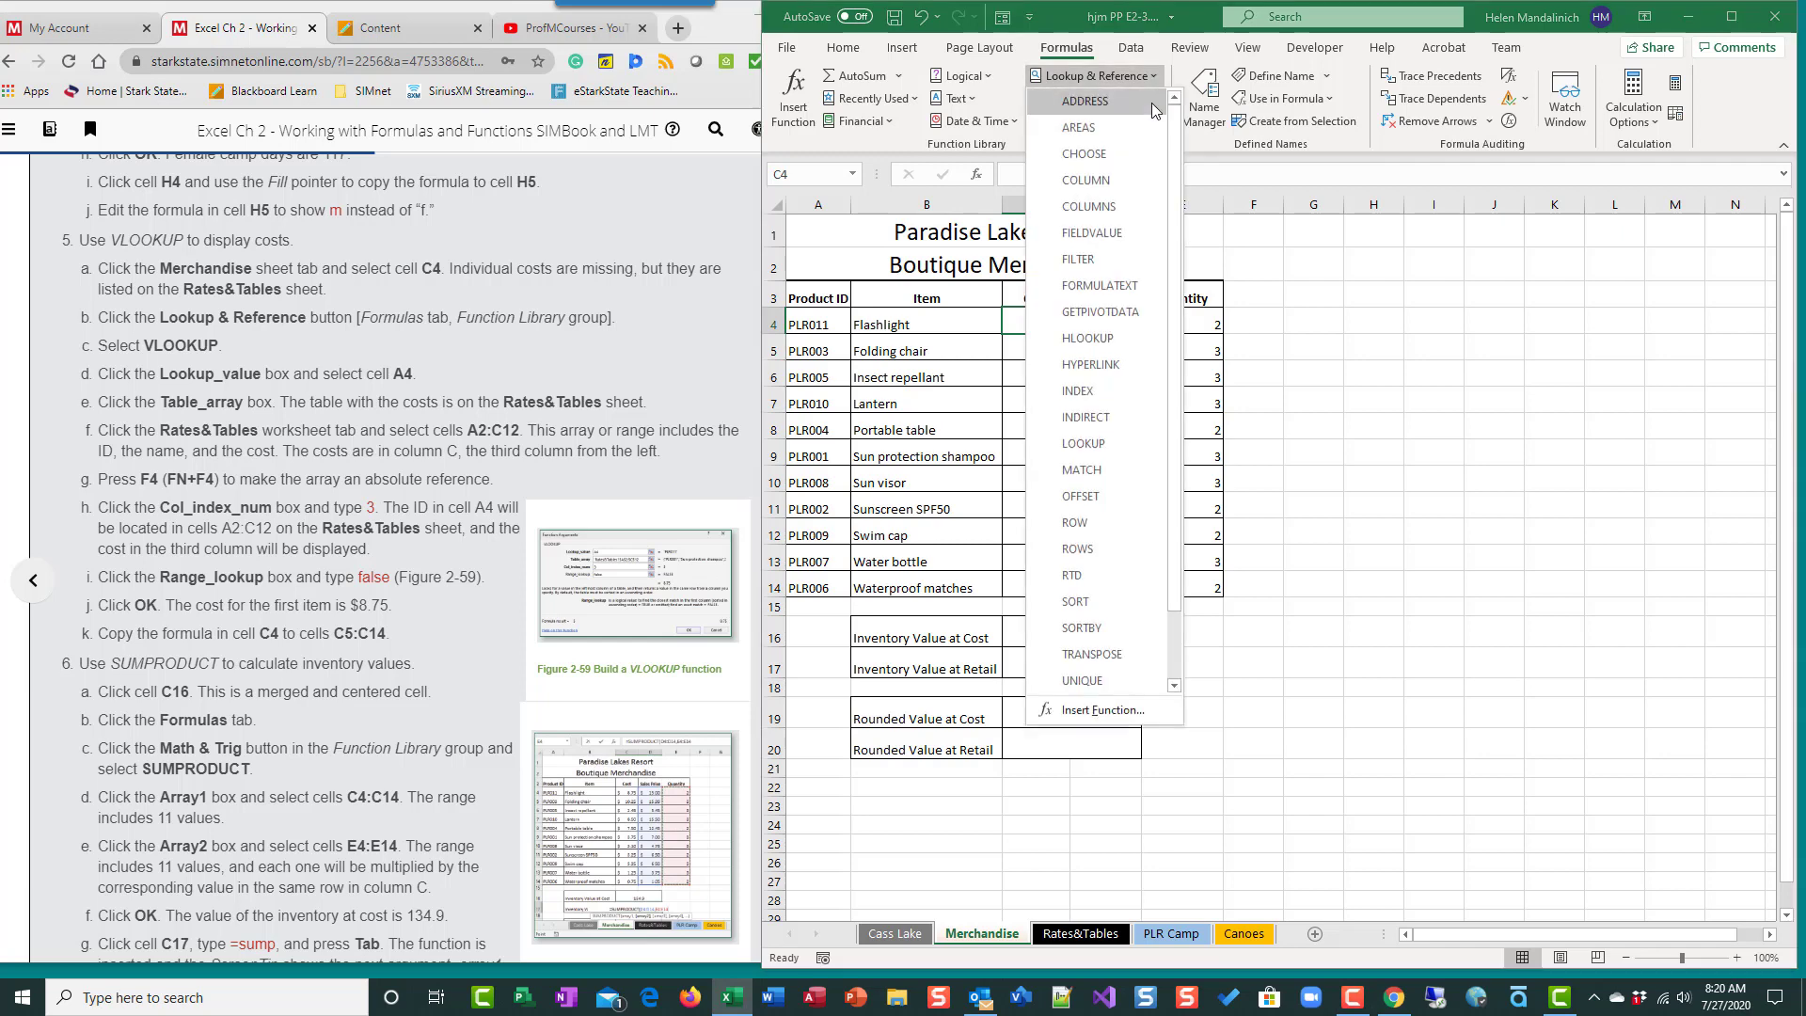
click(1115, 339)
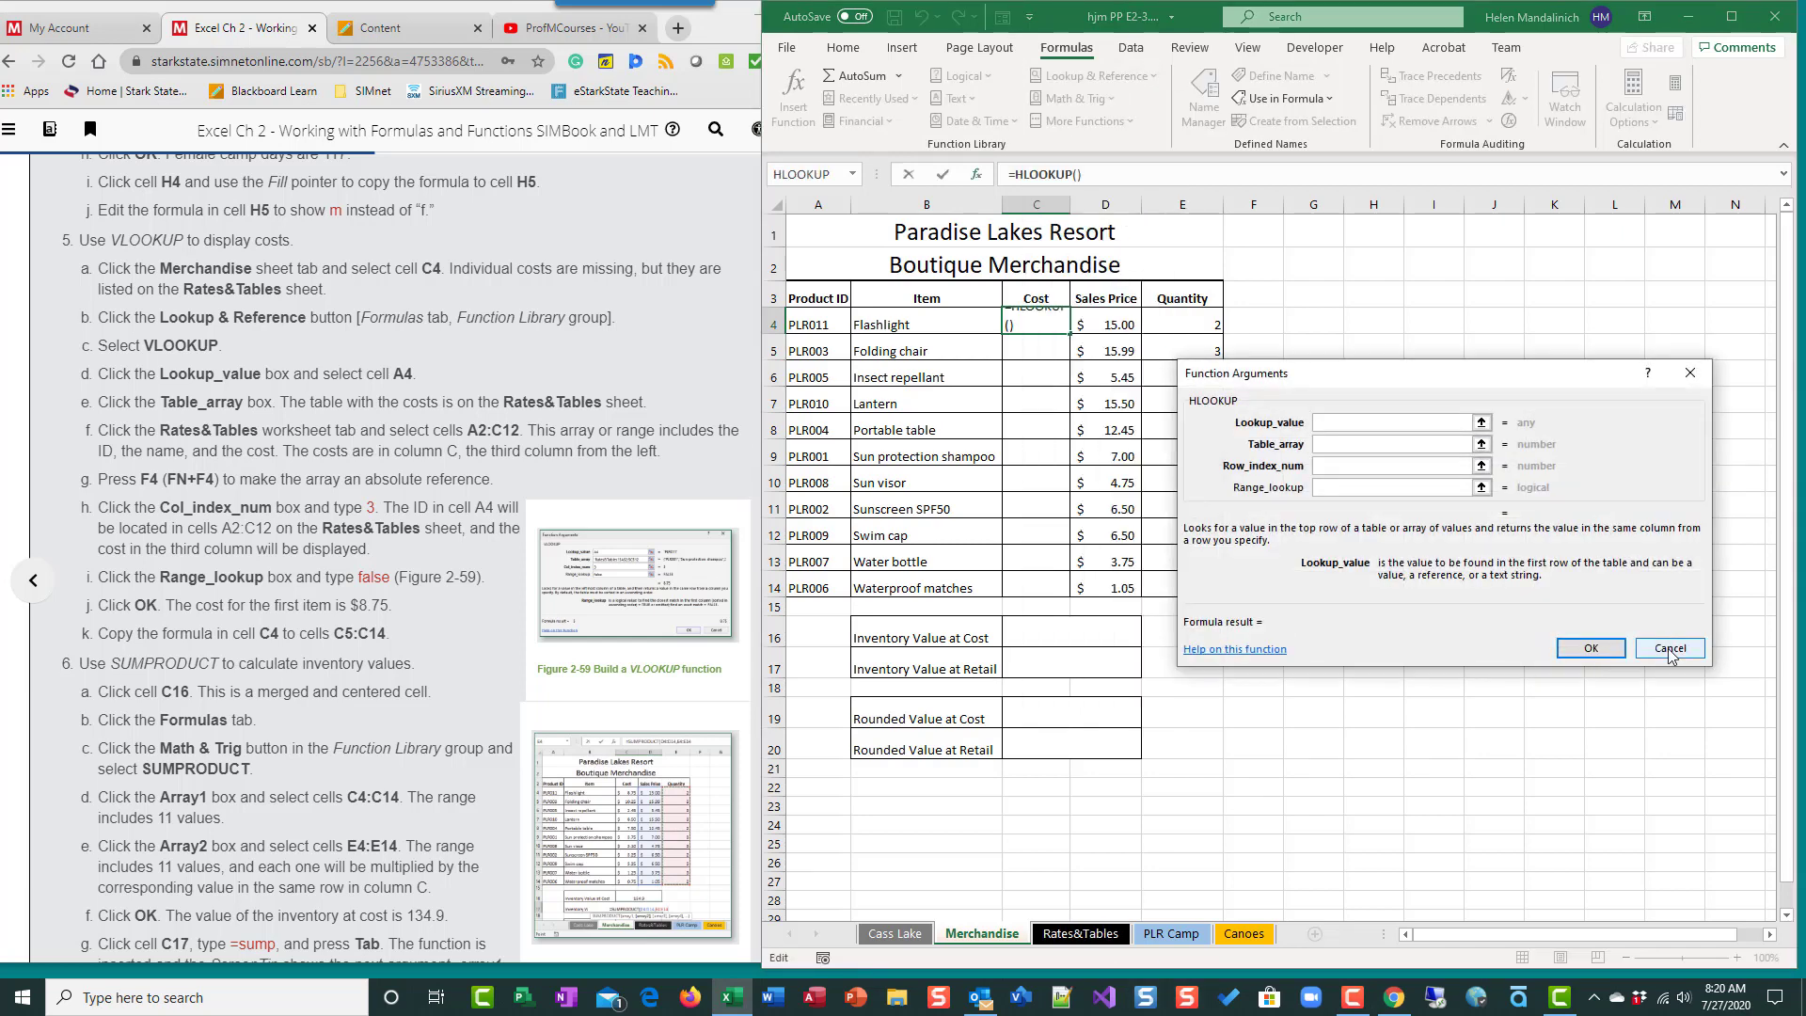
click(1672, 649)
click(1087, 936)
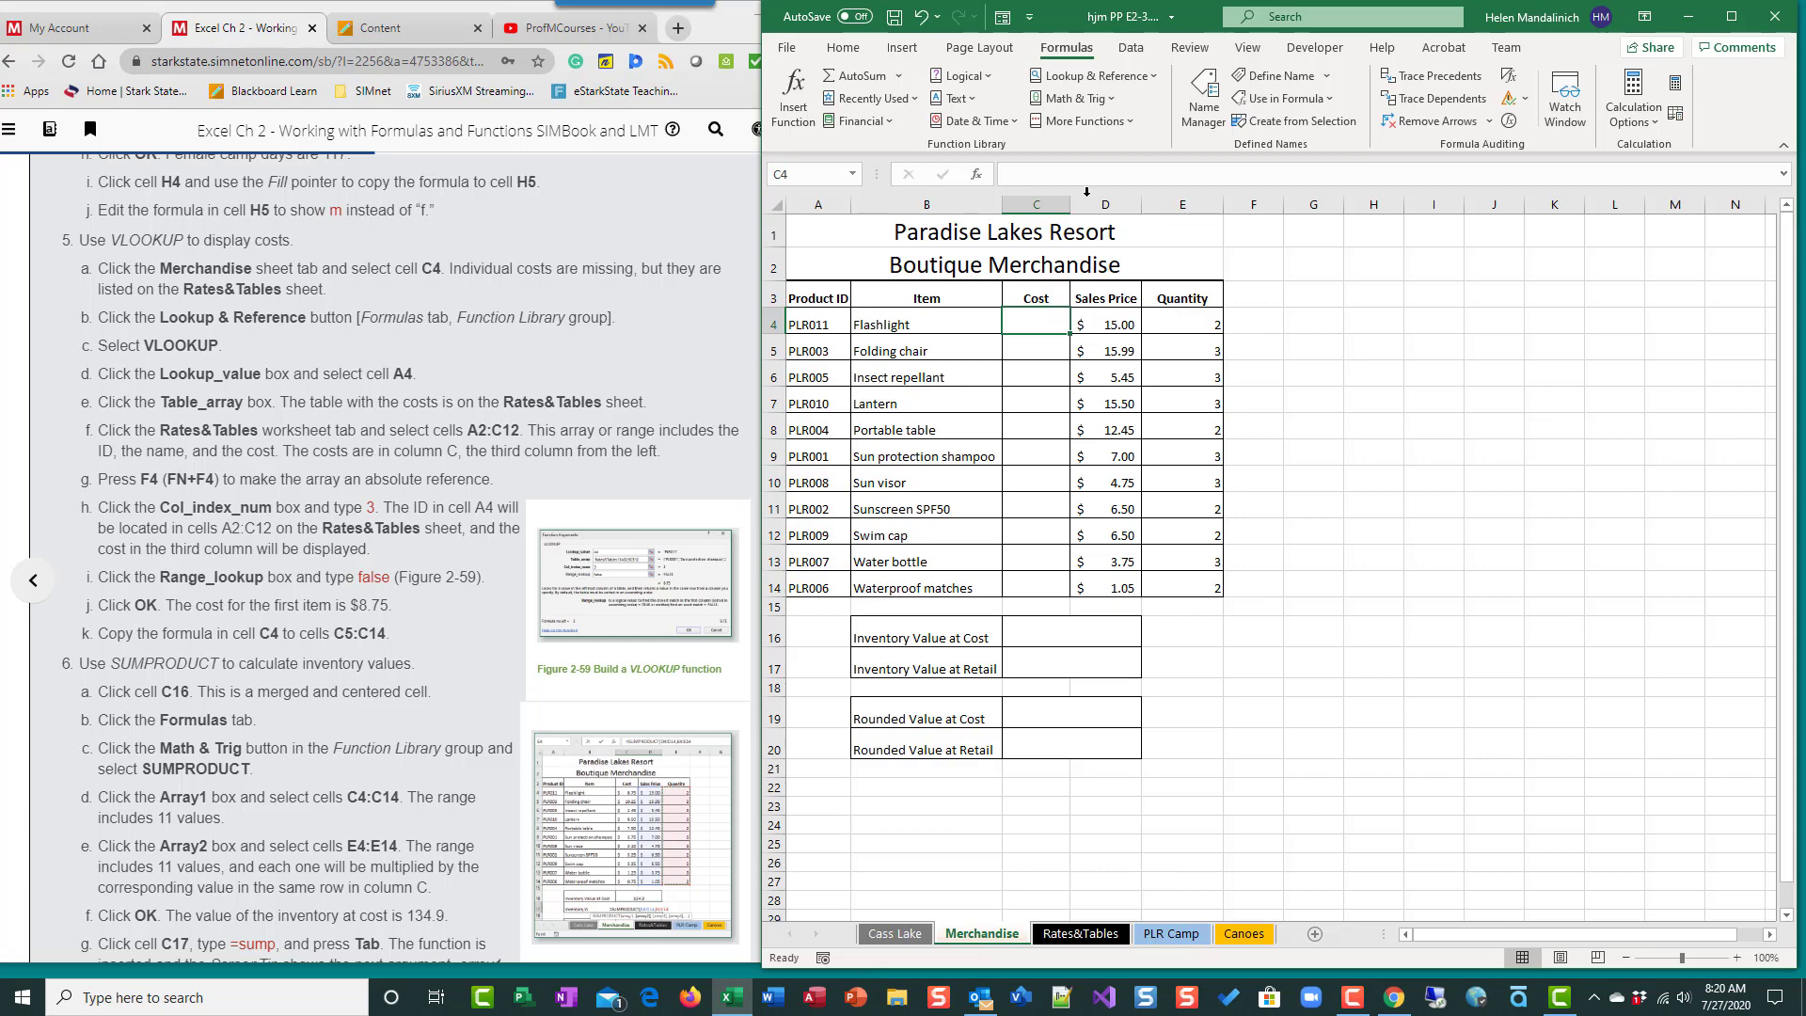
- Start a VLOOKUP function in cell C4 of the Merchandise sheet with the product ID in A4 as its lookup value
click(1143, 77)
scroll(1101, 564, down, 2)
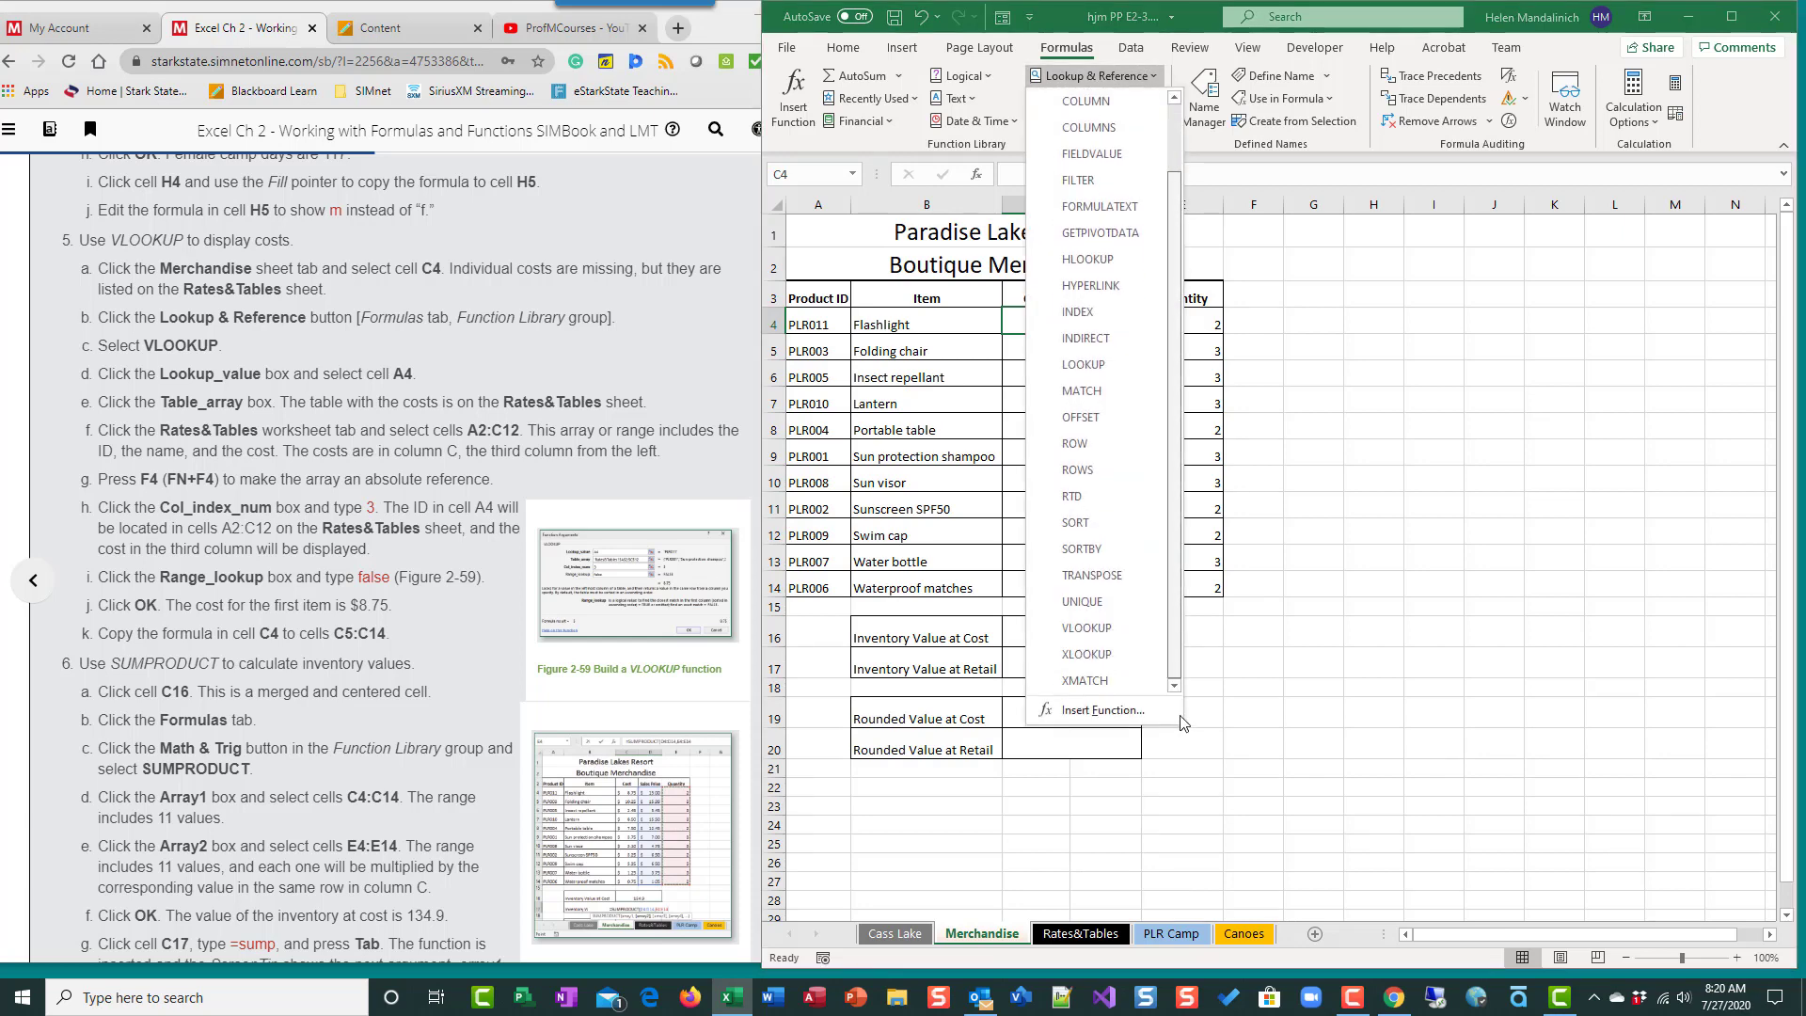
click(1091, 627)
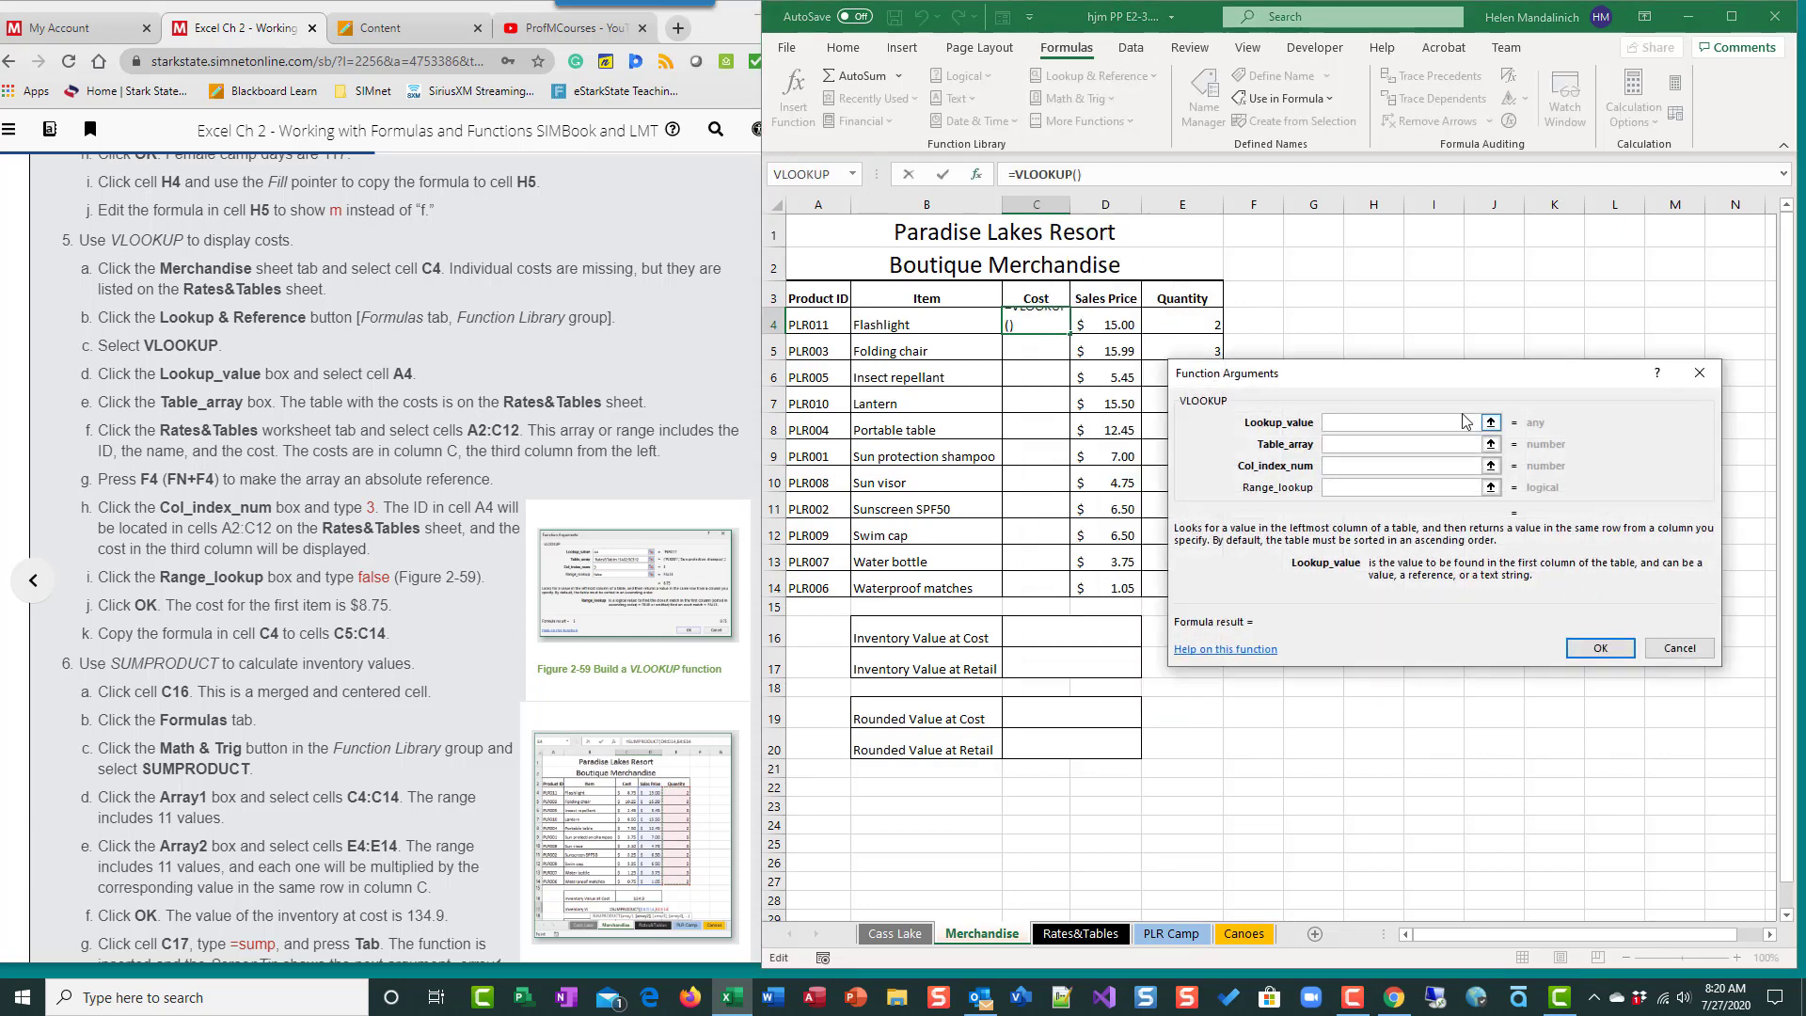
drag(1458, 386, 1484, 182)
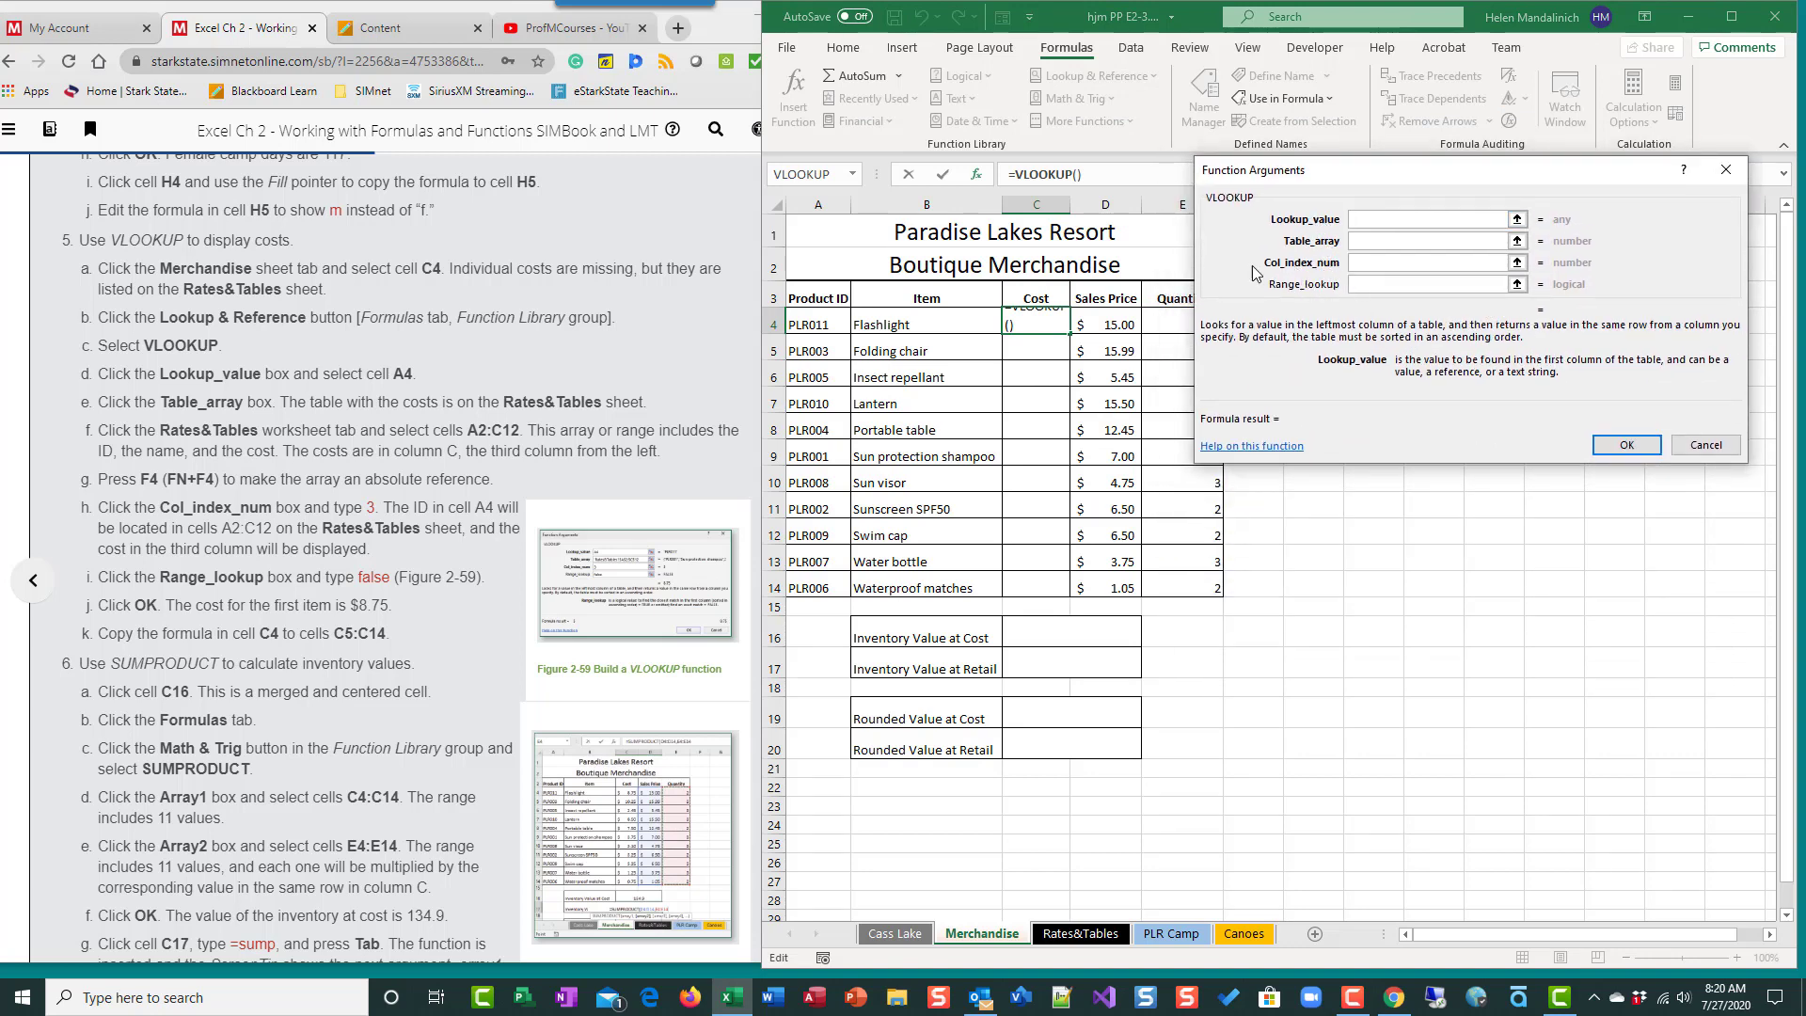
drag(1396, 175, 1443, 235)
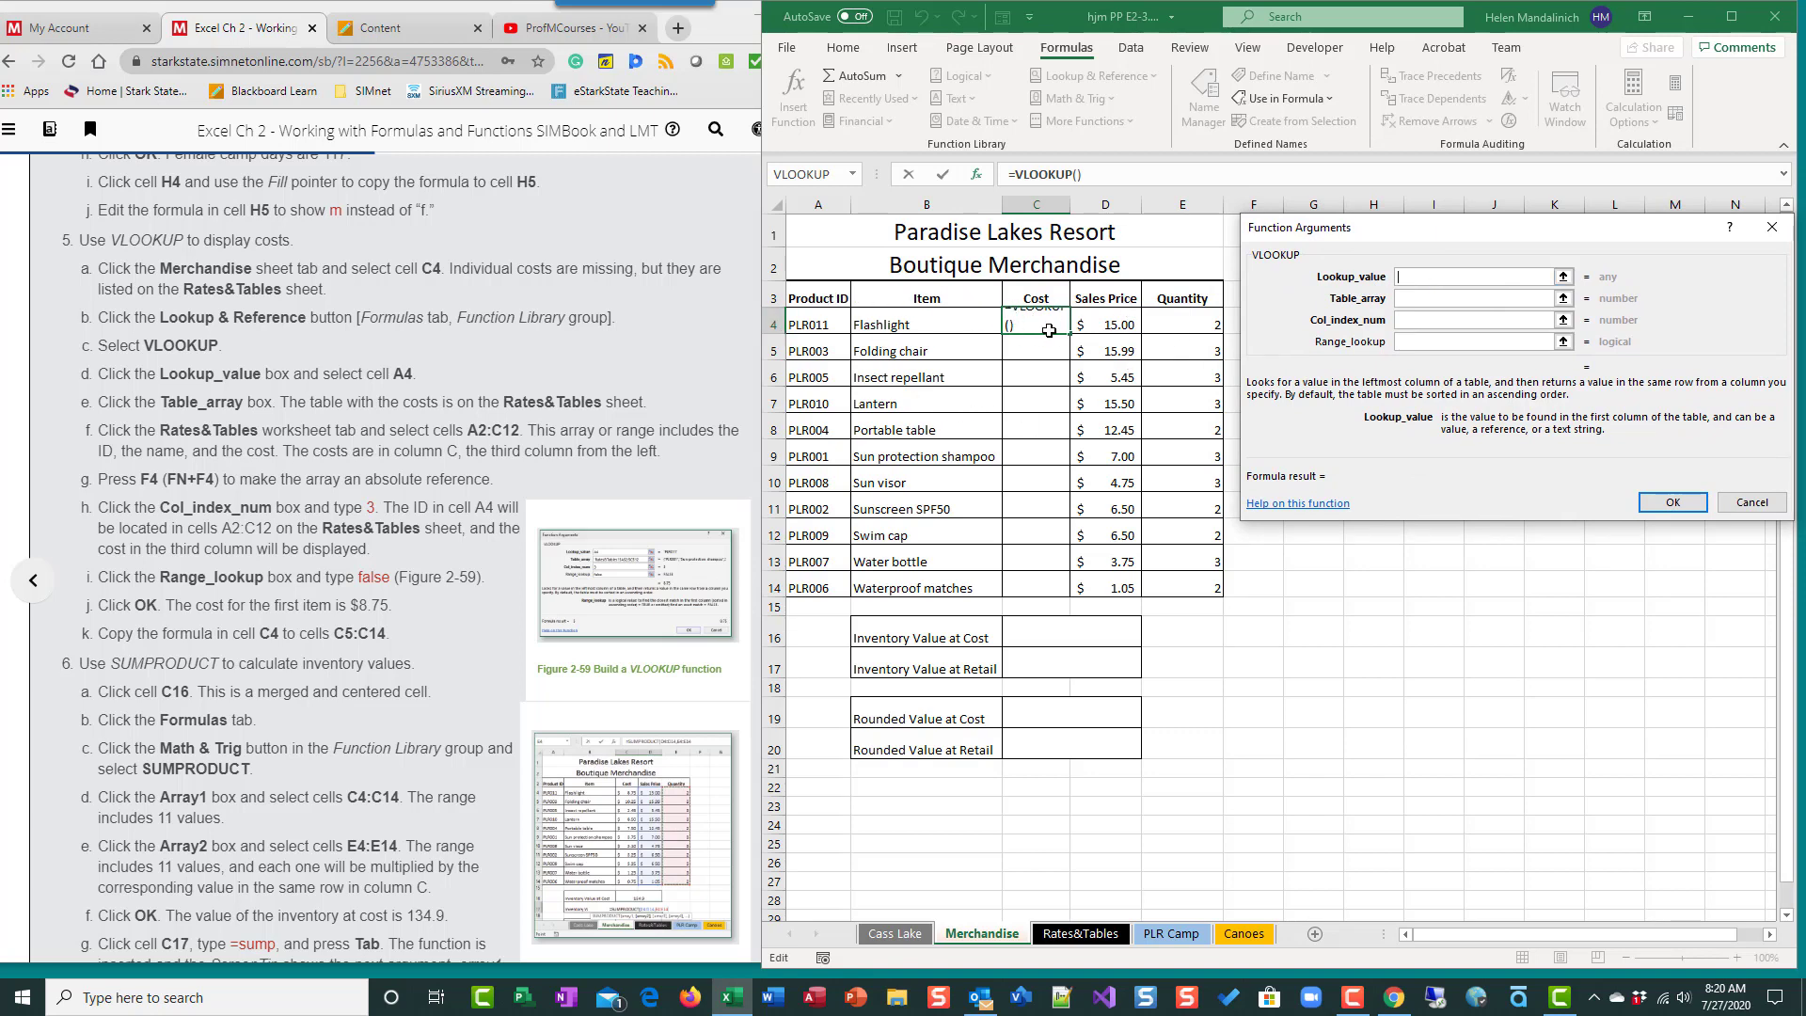
click(801, 322)
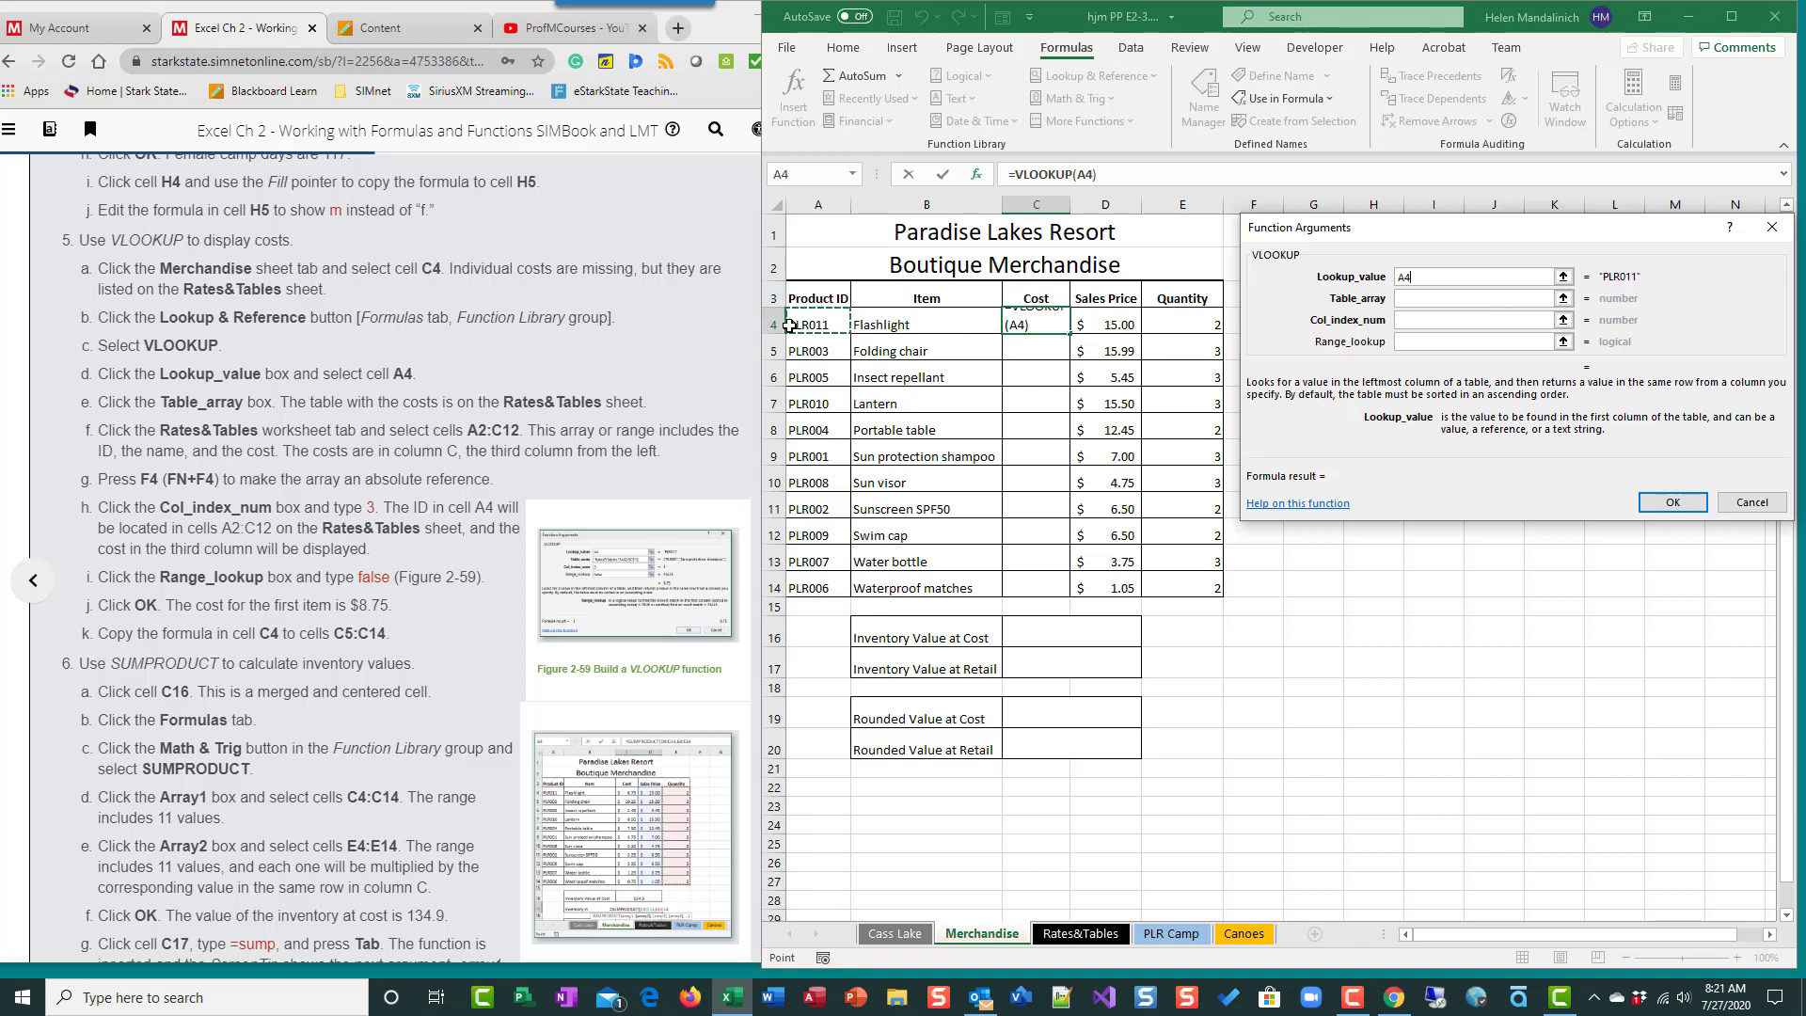
- Set the VLOOKUP table array to the absolute range $A$2:$C$12 on the Rates&Tables sheet
click(1439, 297)
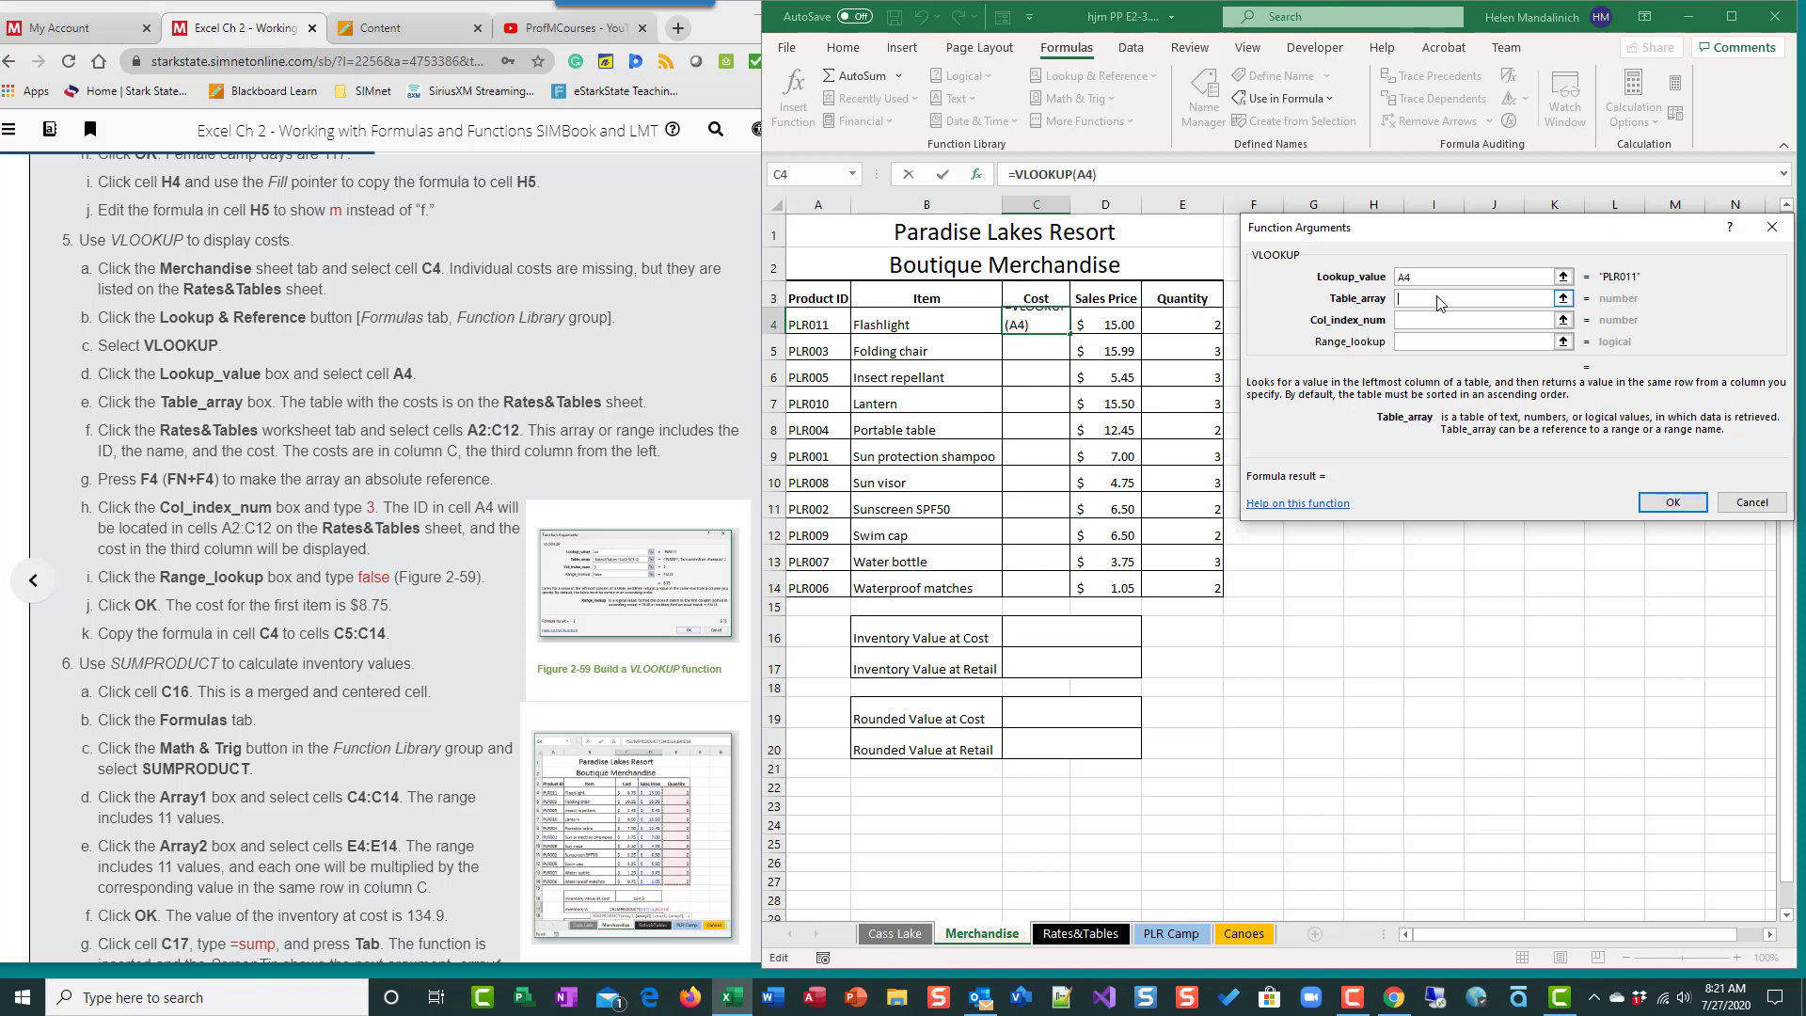
click(1082, 935)
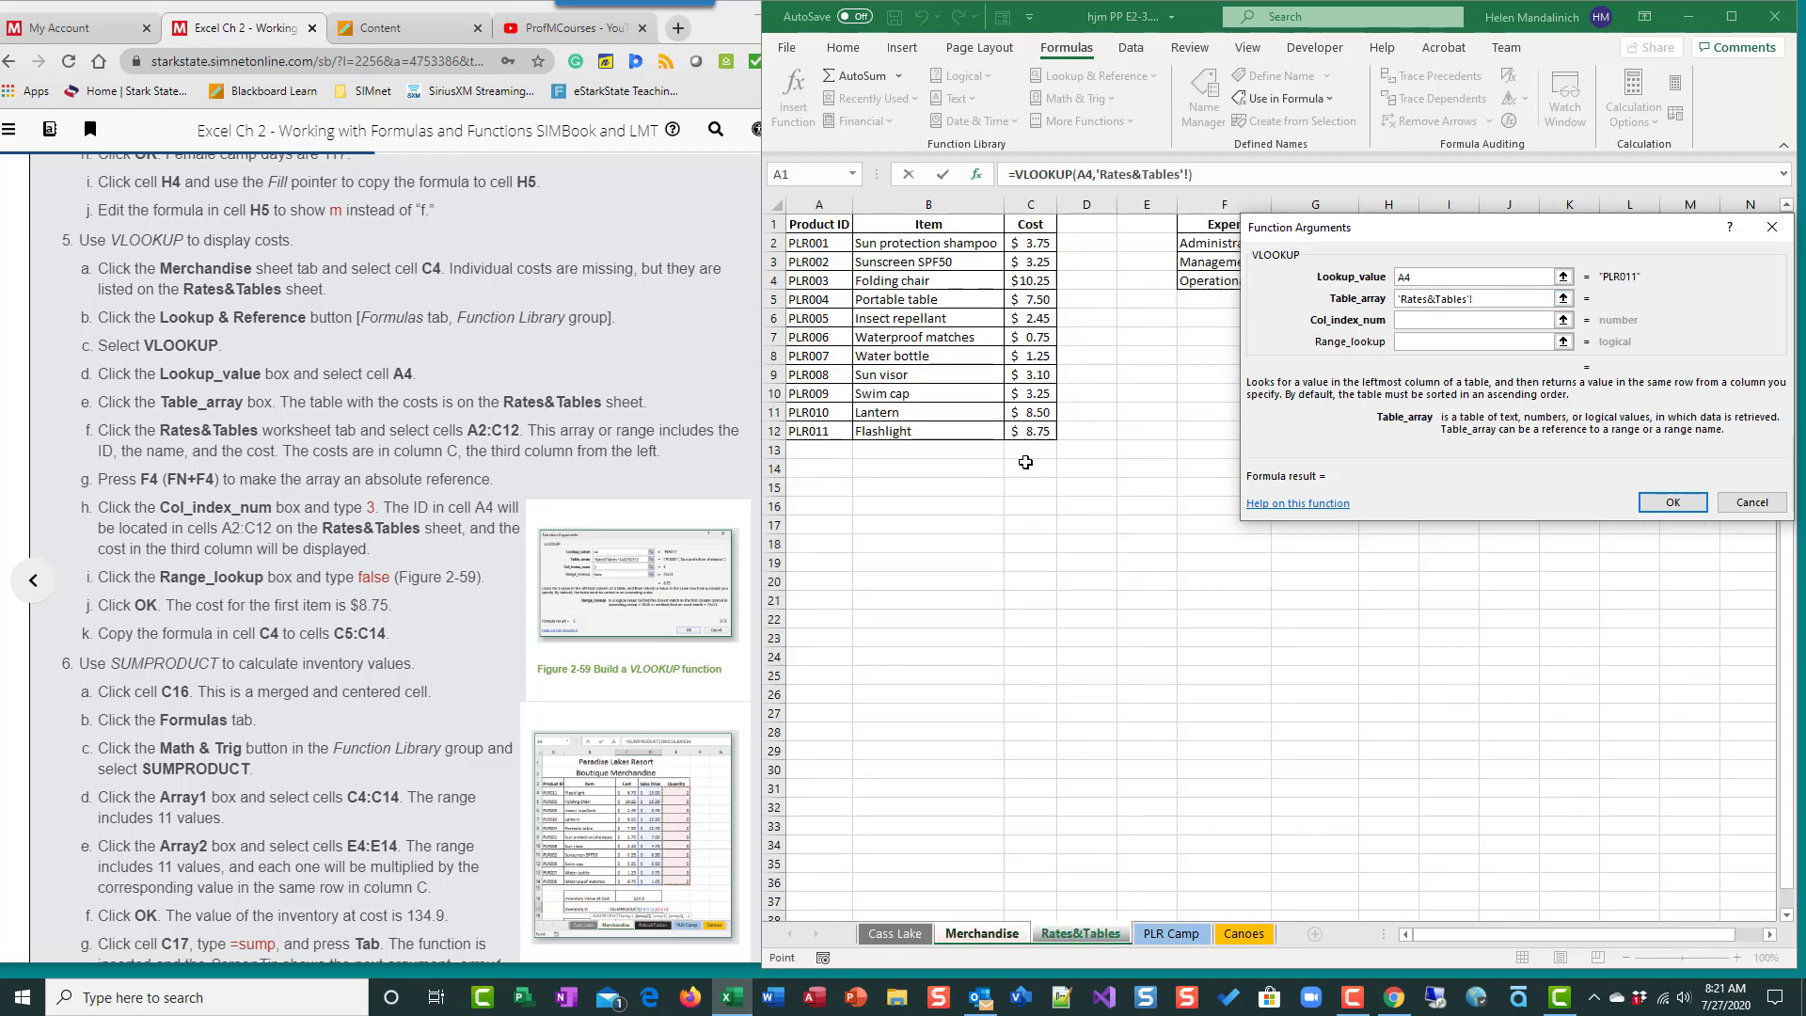
drag(811, 244, 1039, 431)
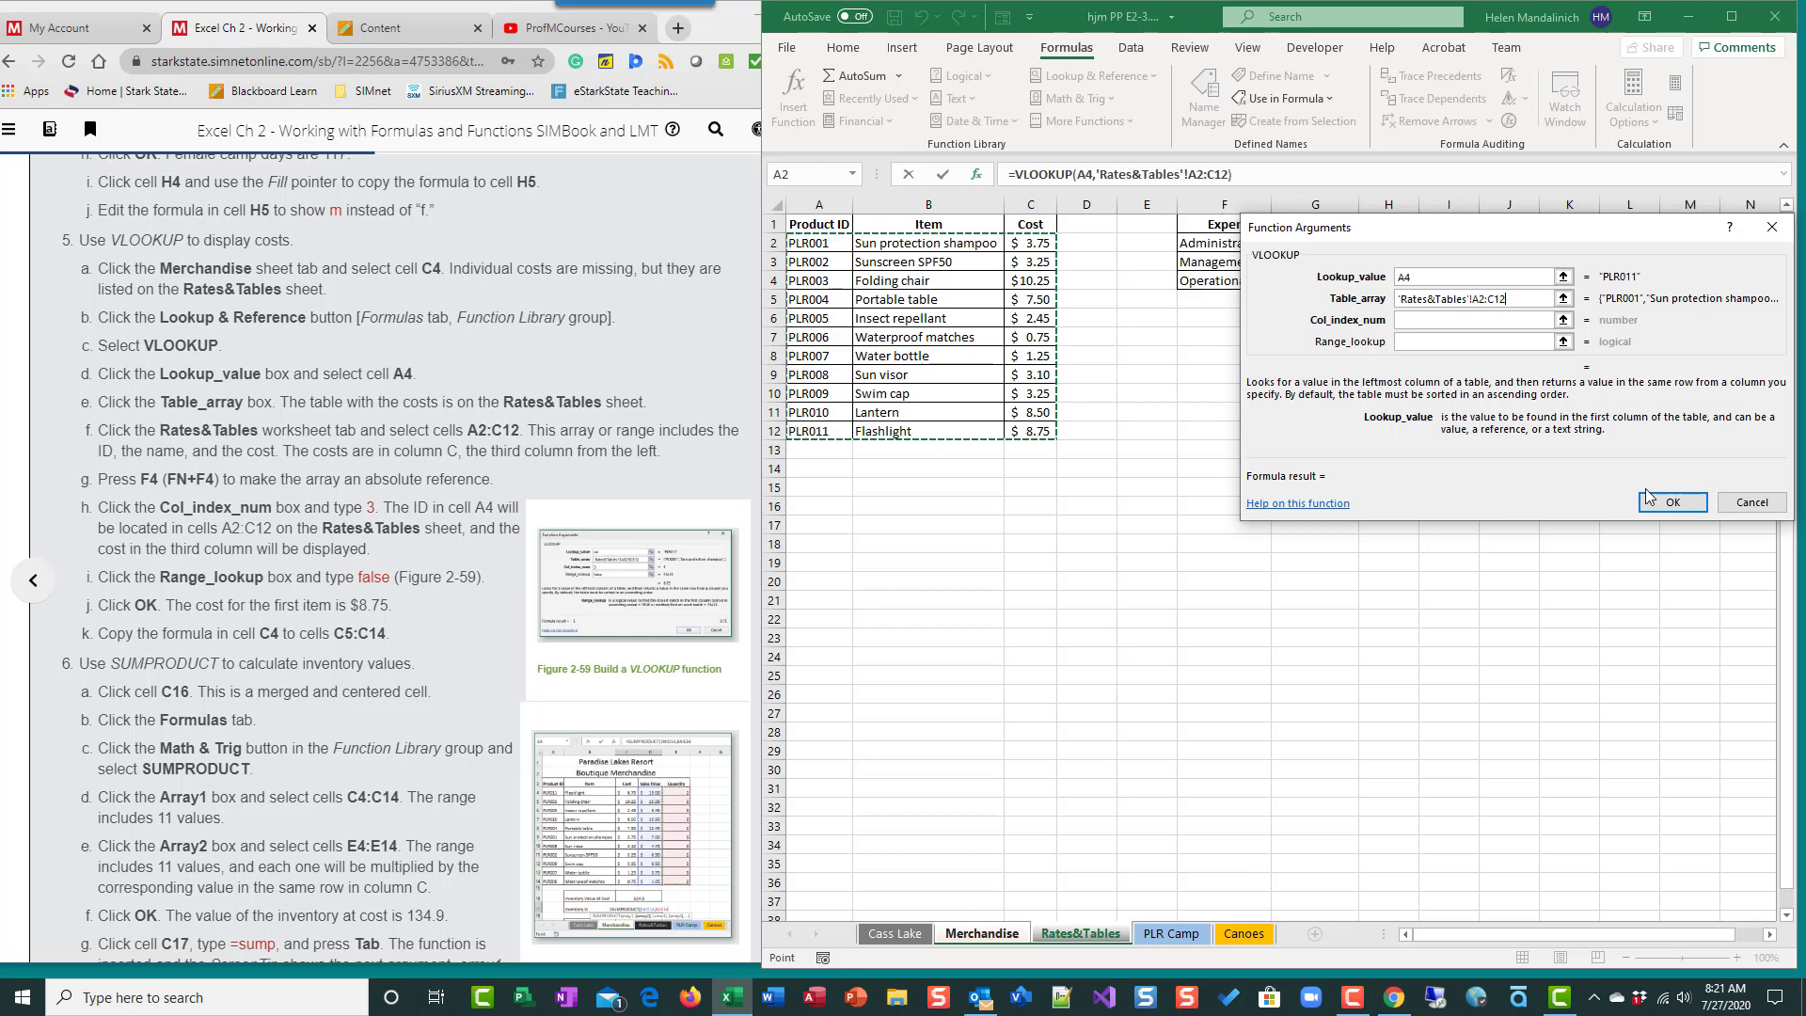
key(F4)
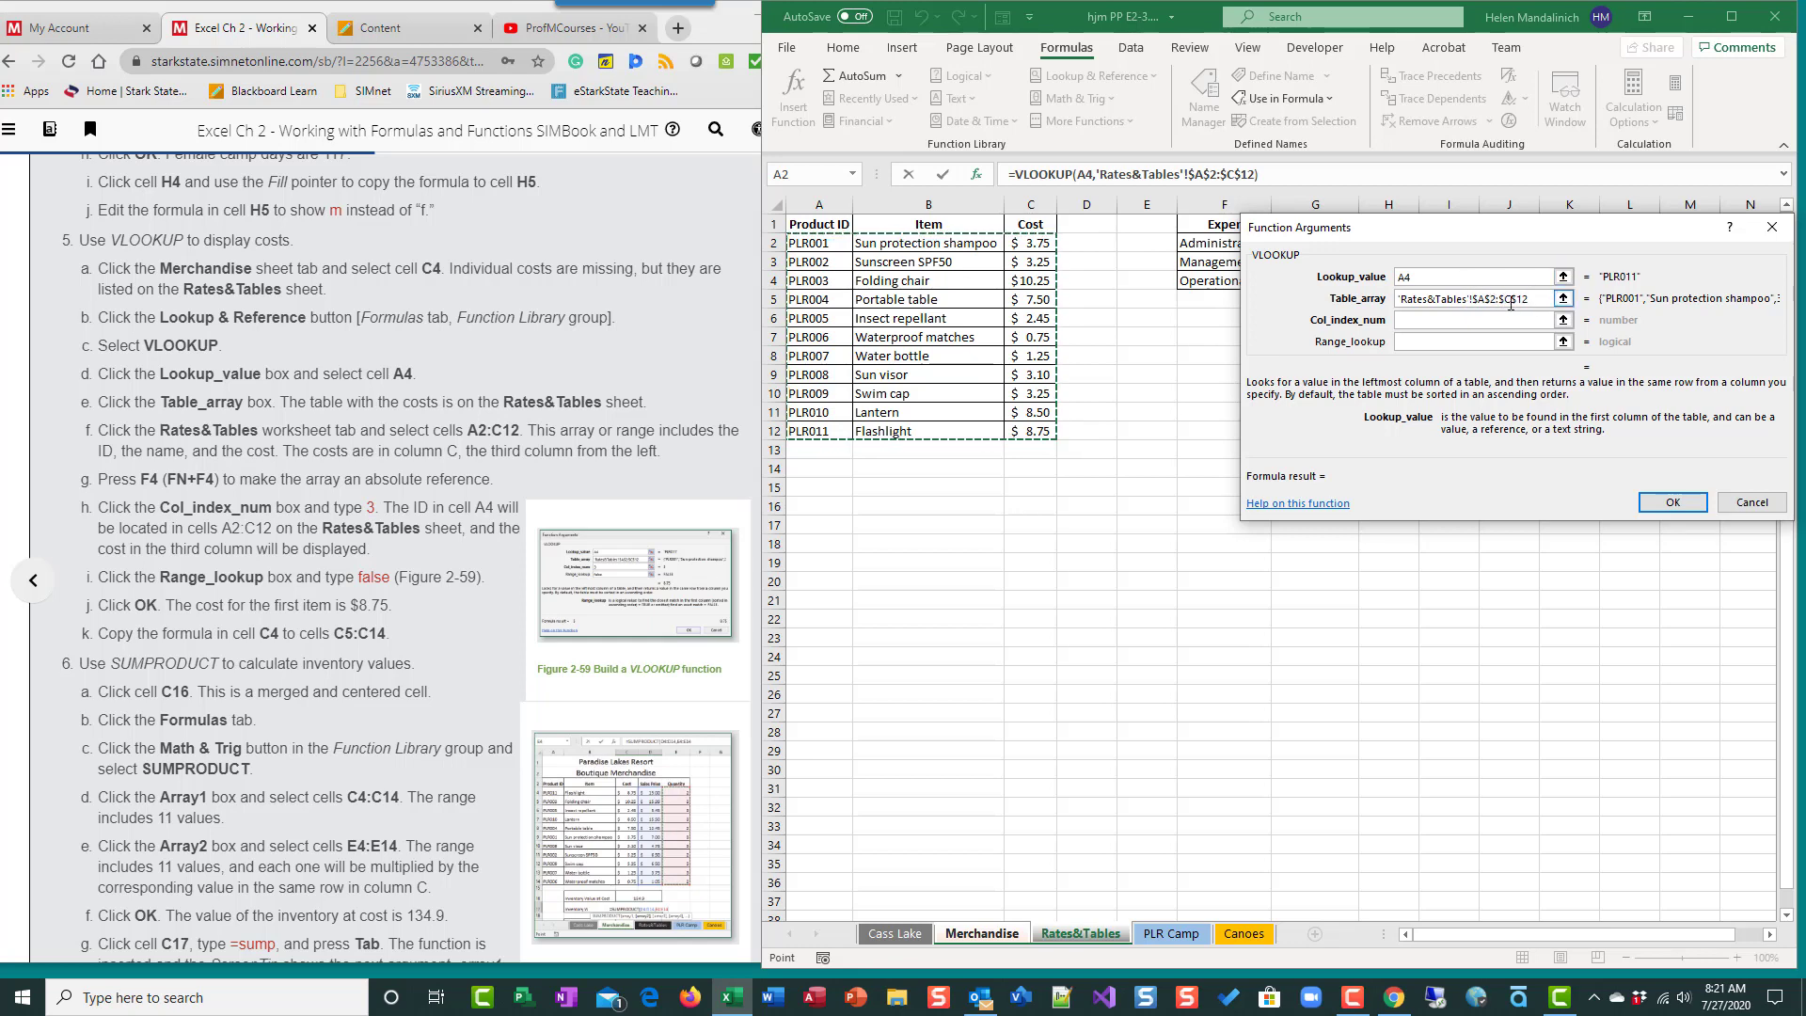
- Set the column index number to 3 and the range lookup to false, and complete the VLOOKUP function
click(1432, 323)
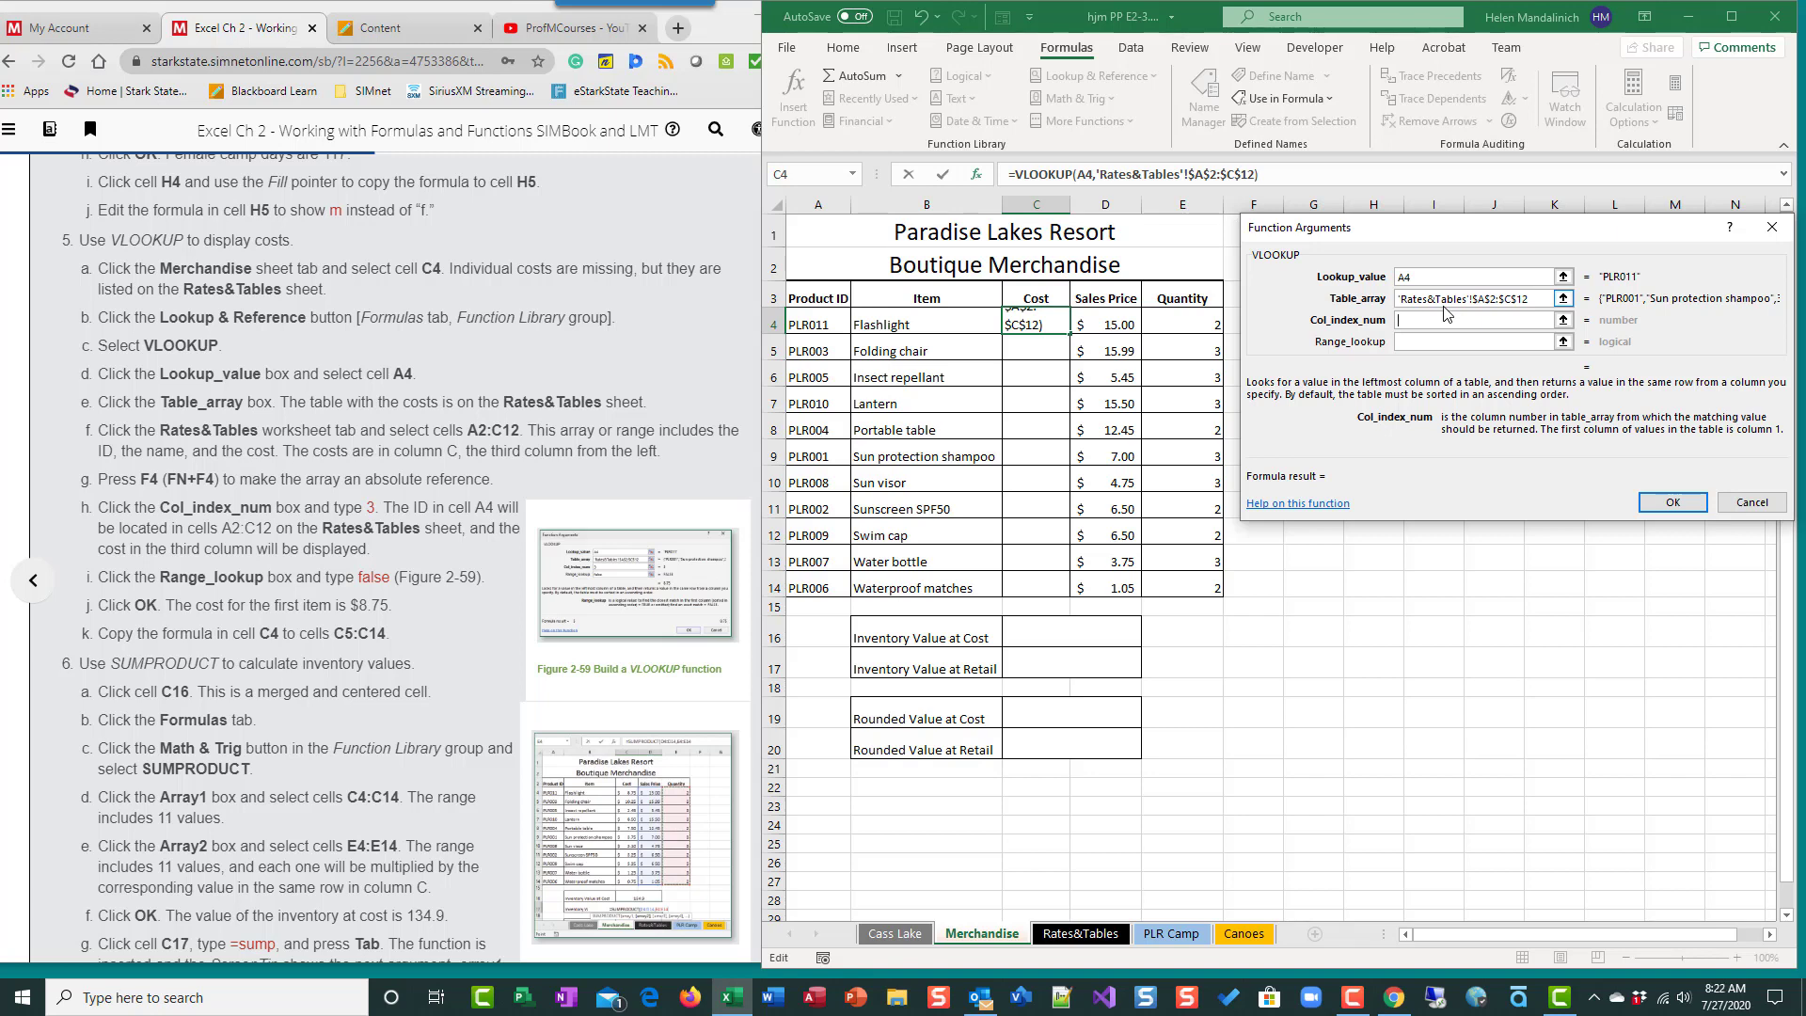
text(3)
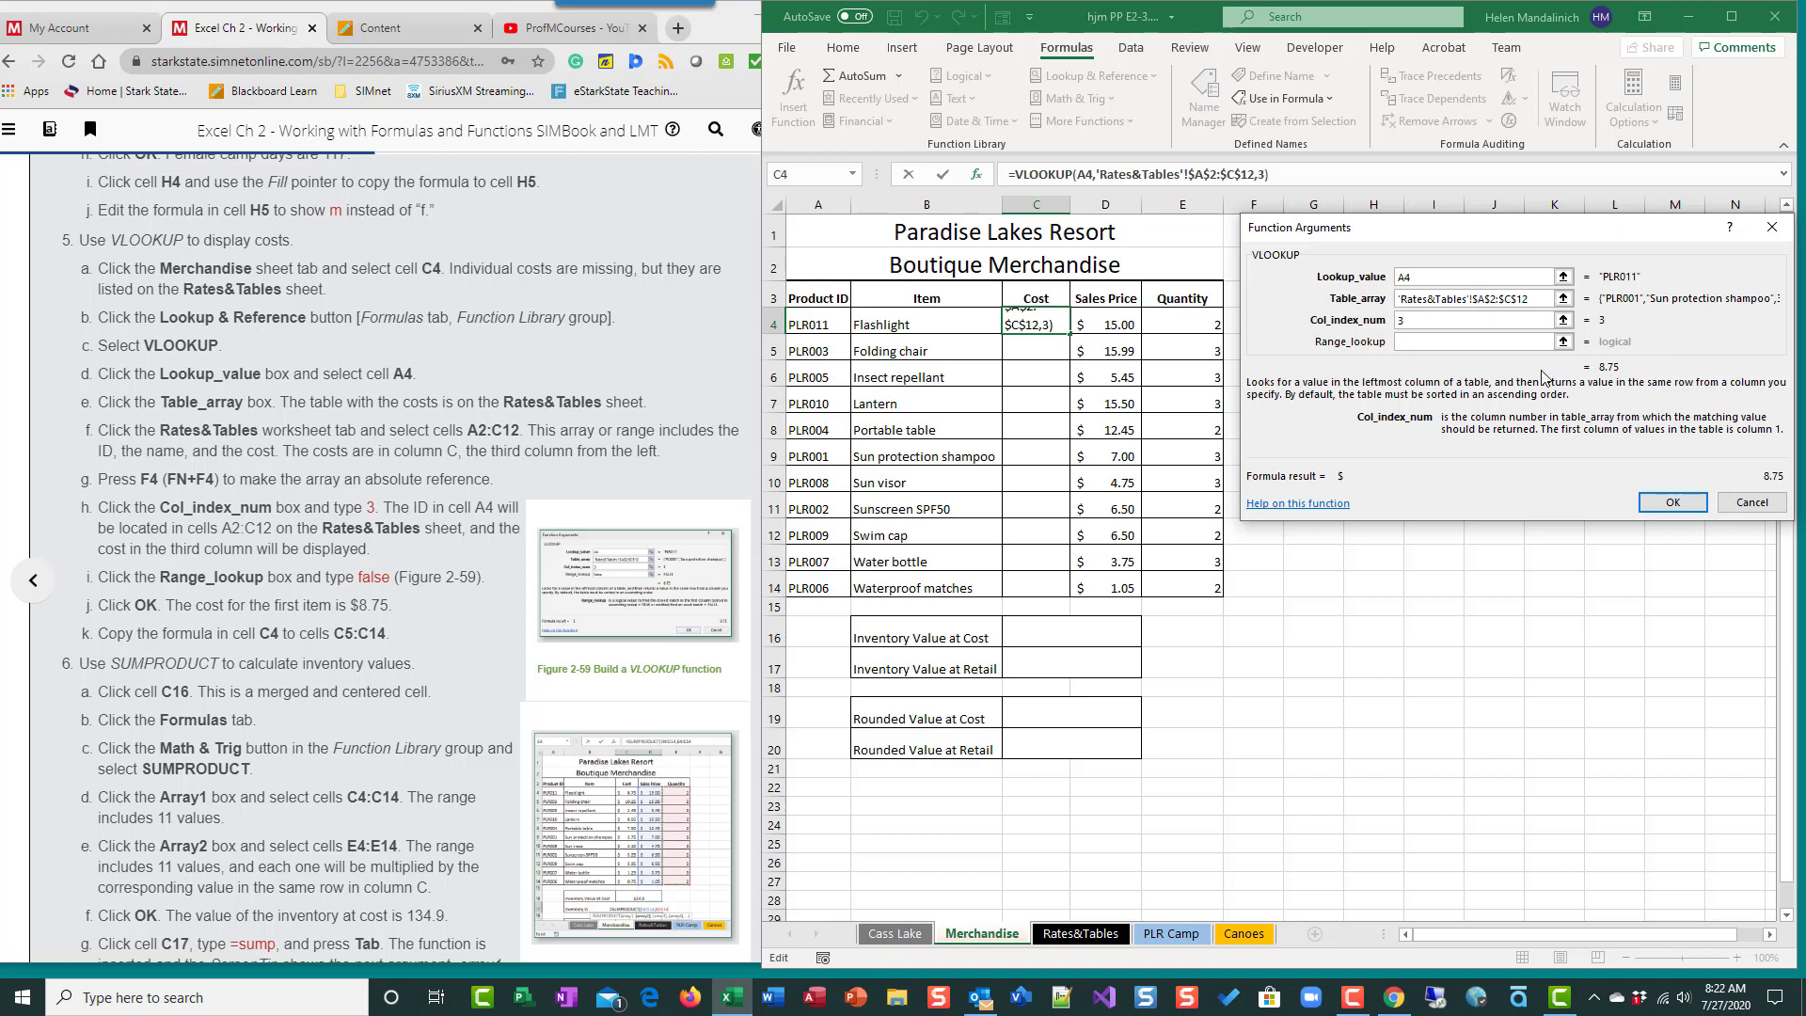
click(1427, 344)
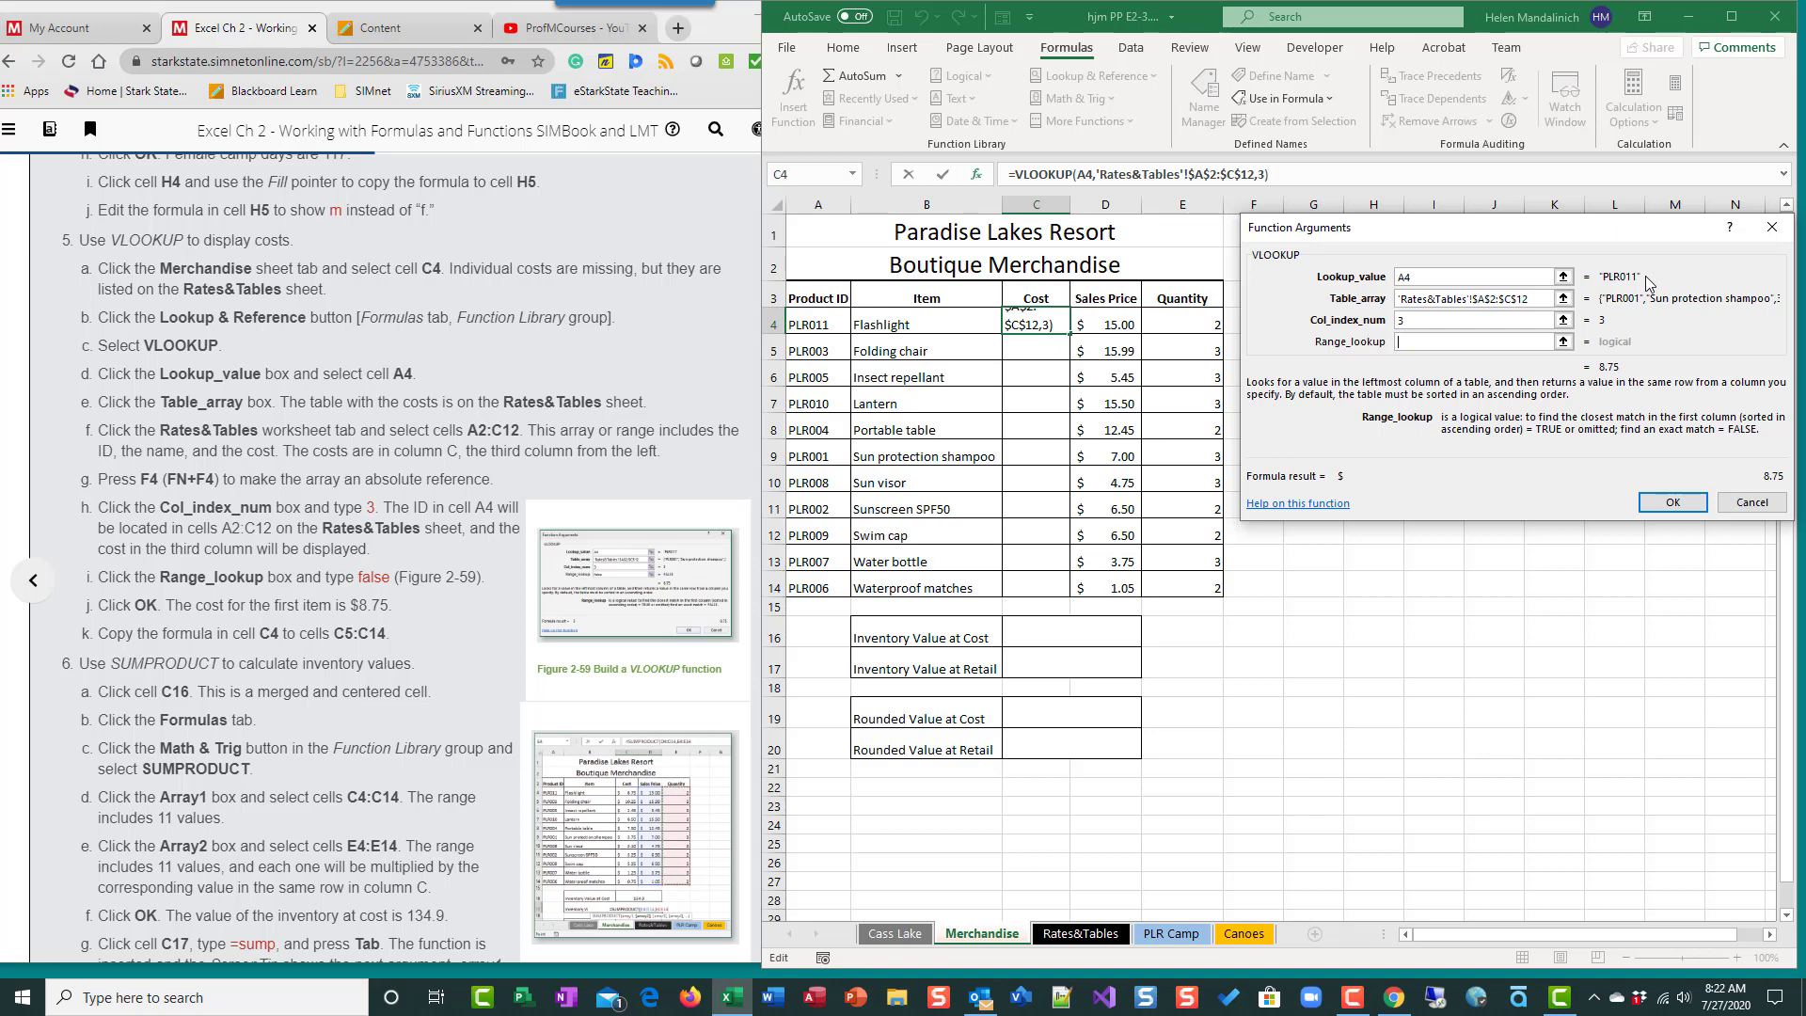
text(fasl)
key(BackSpace)
key(BackSpace)
text(lse)
click(1680, 504)
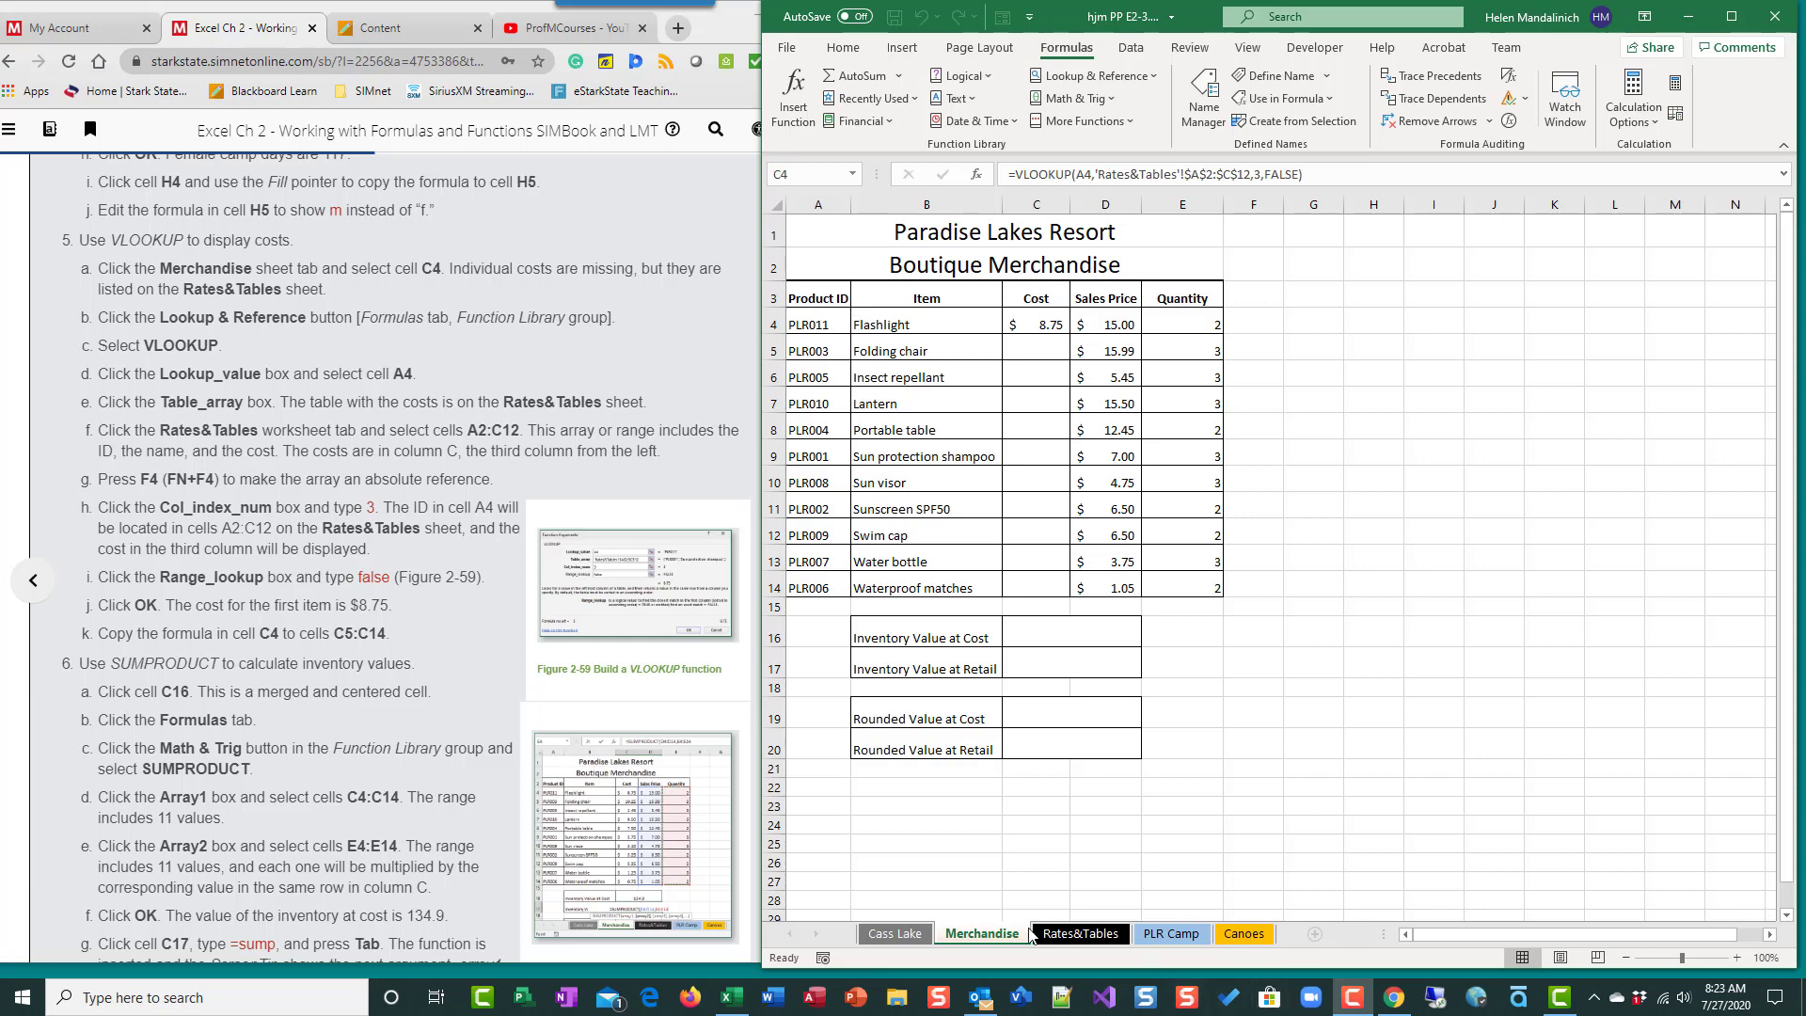
- Copy the VLOOKUP formula from cell C4 down through C14 on the Merchandise sheet
click(1067, 933)
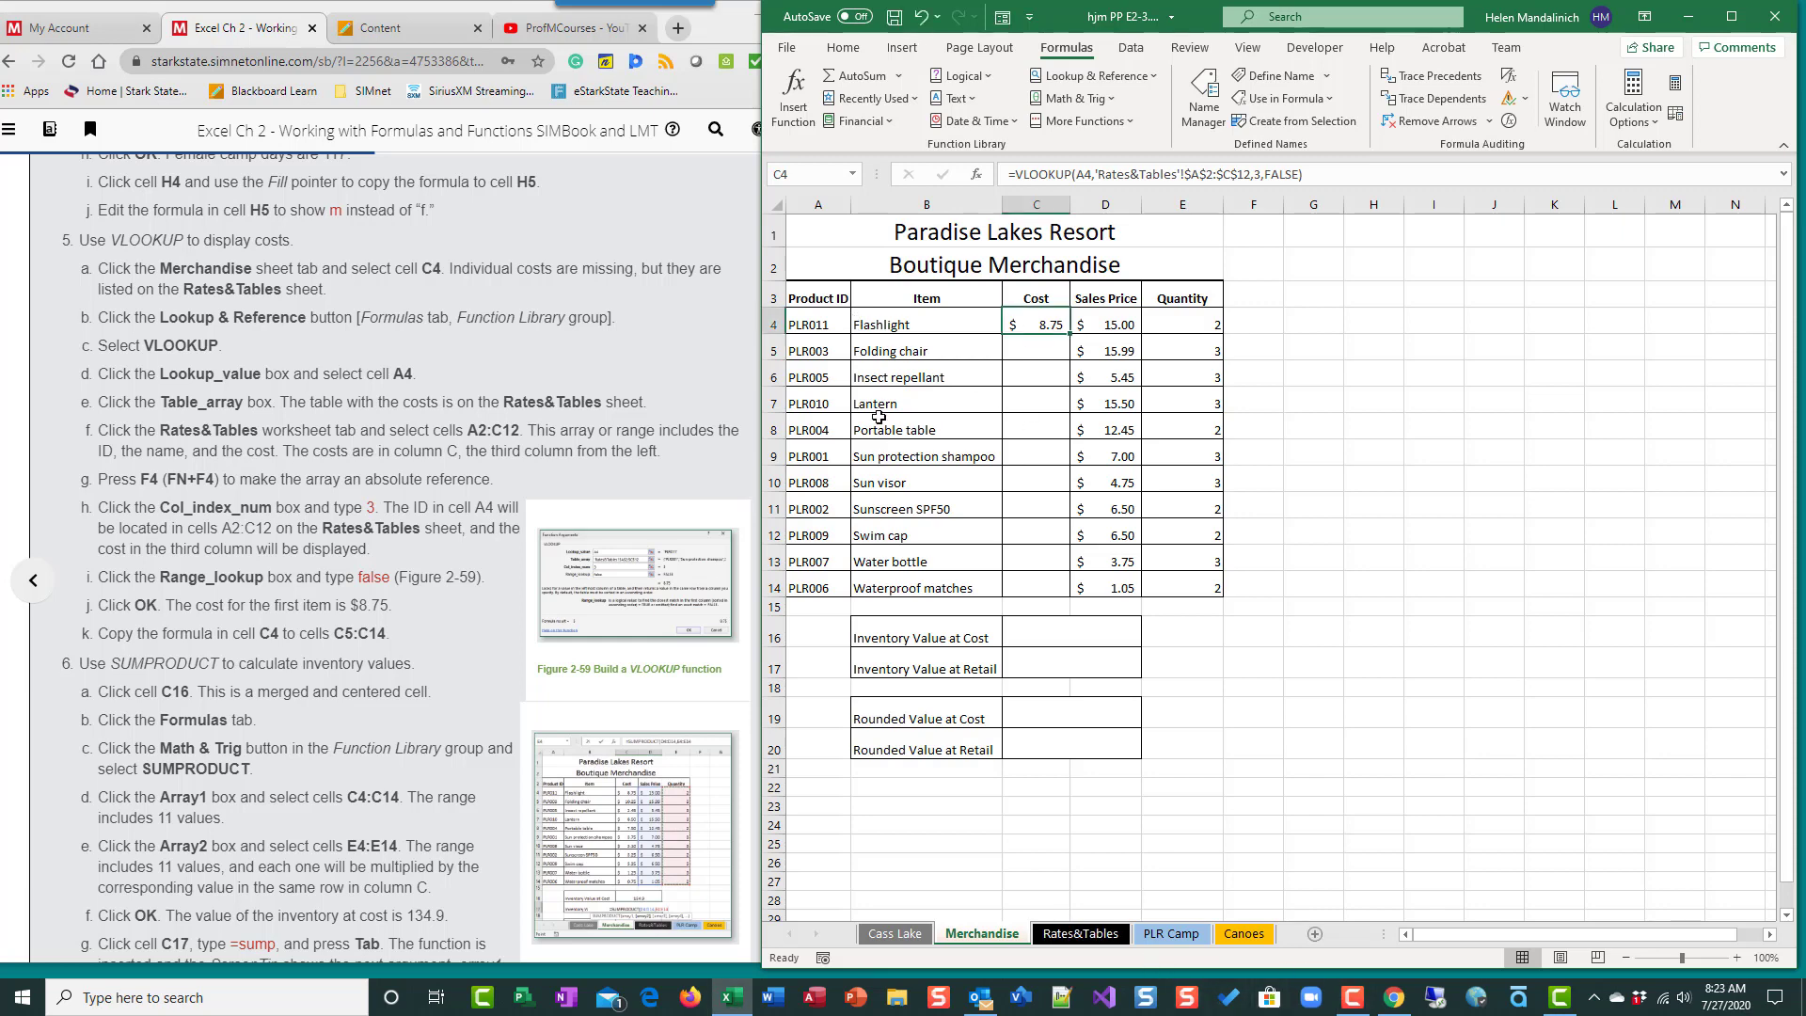
click(1072, 938)
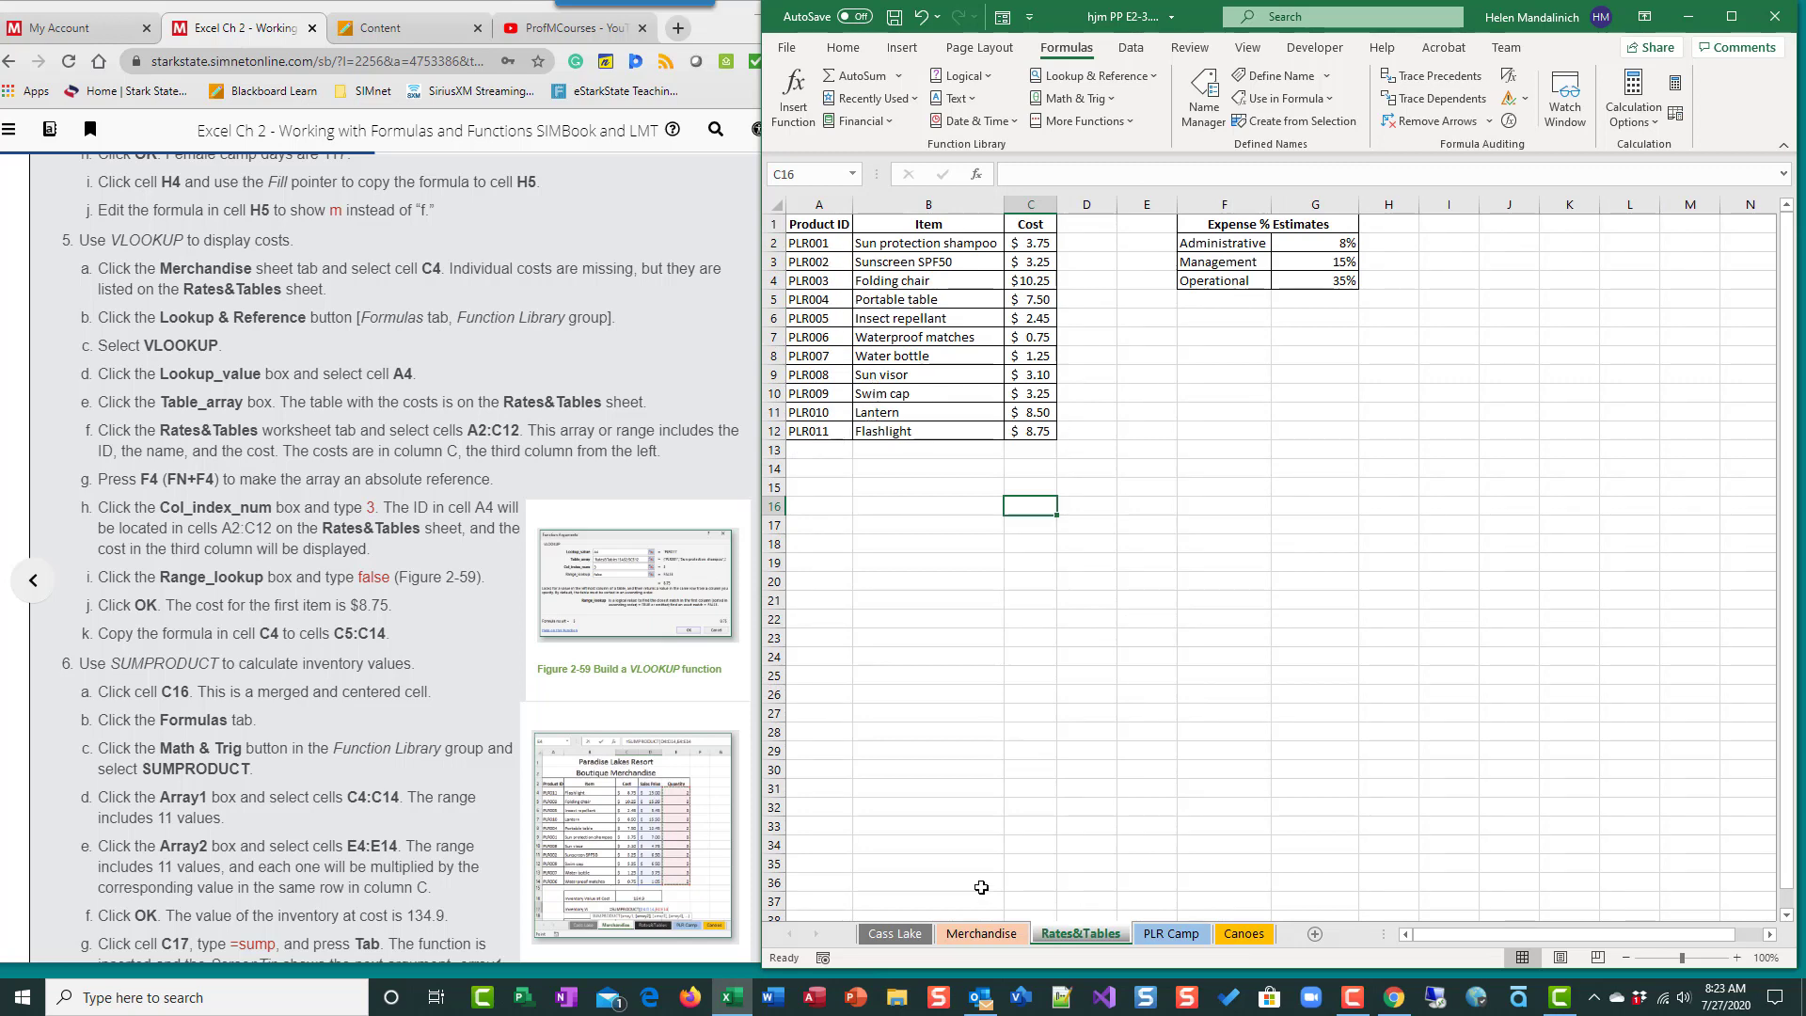
click(981, 933)
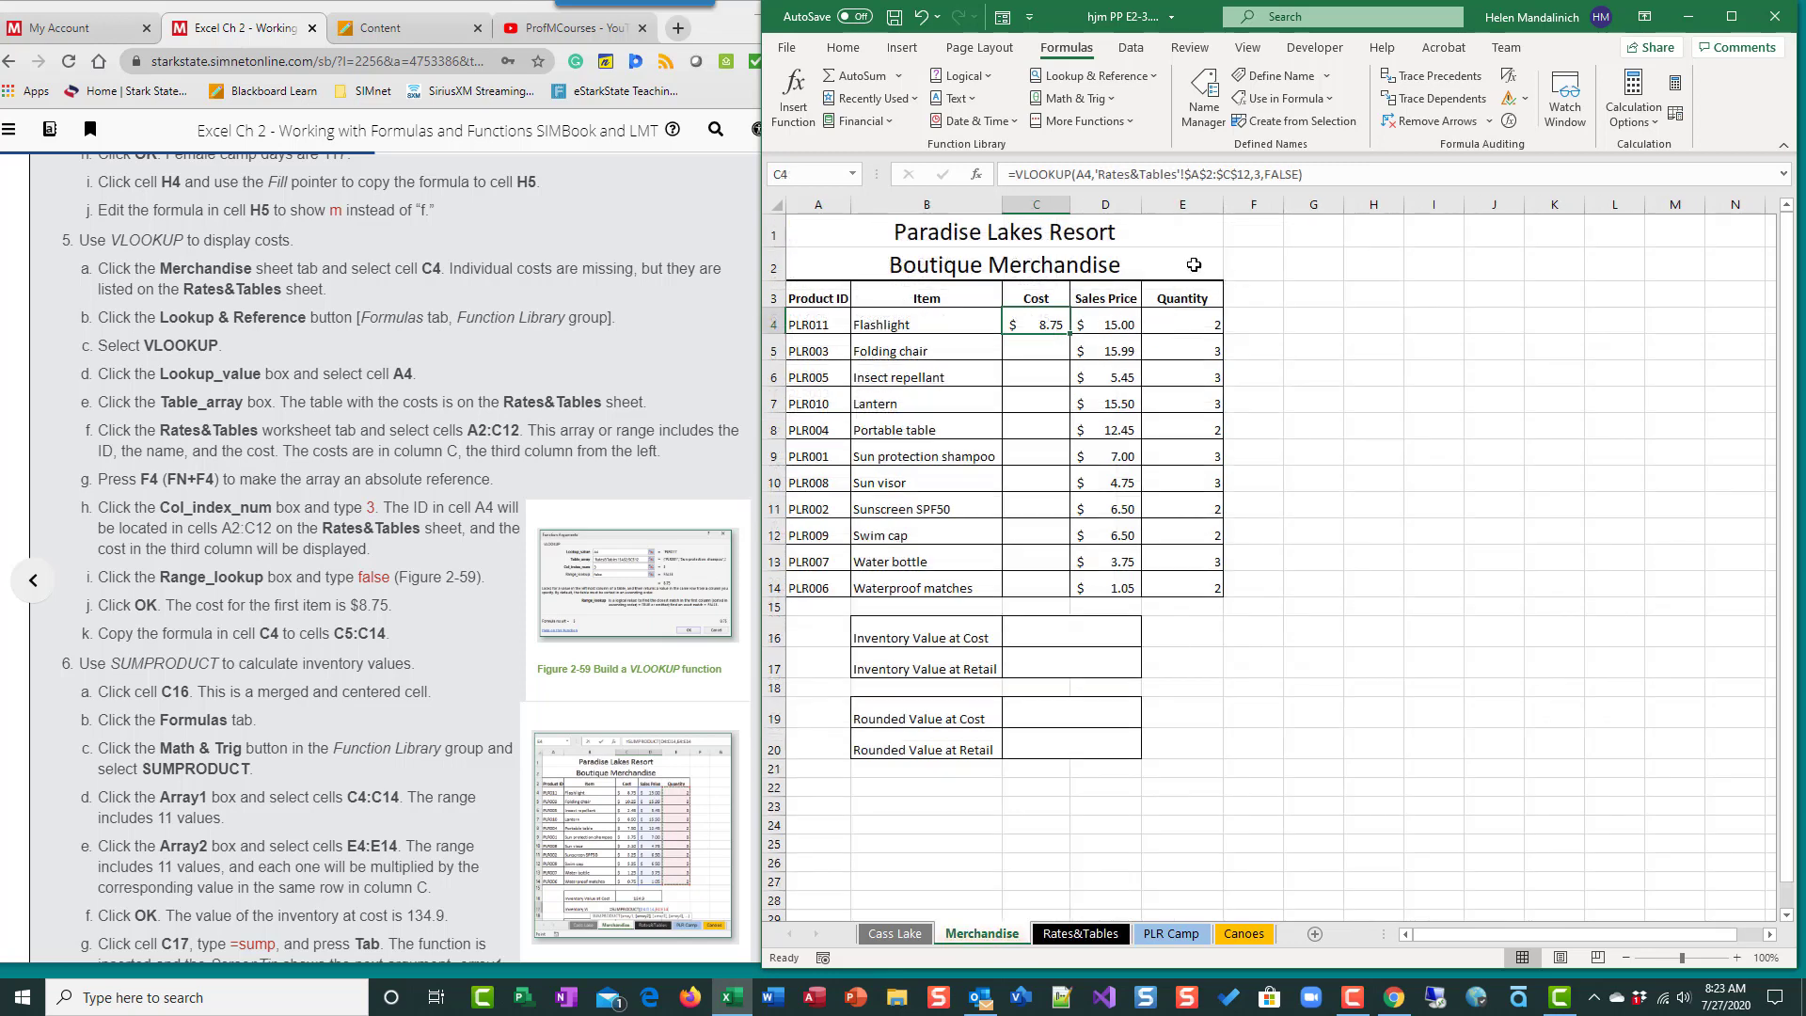
double_click(1072, 333)
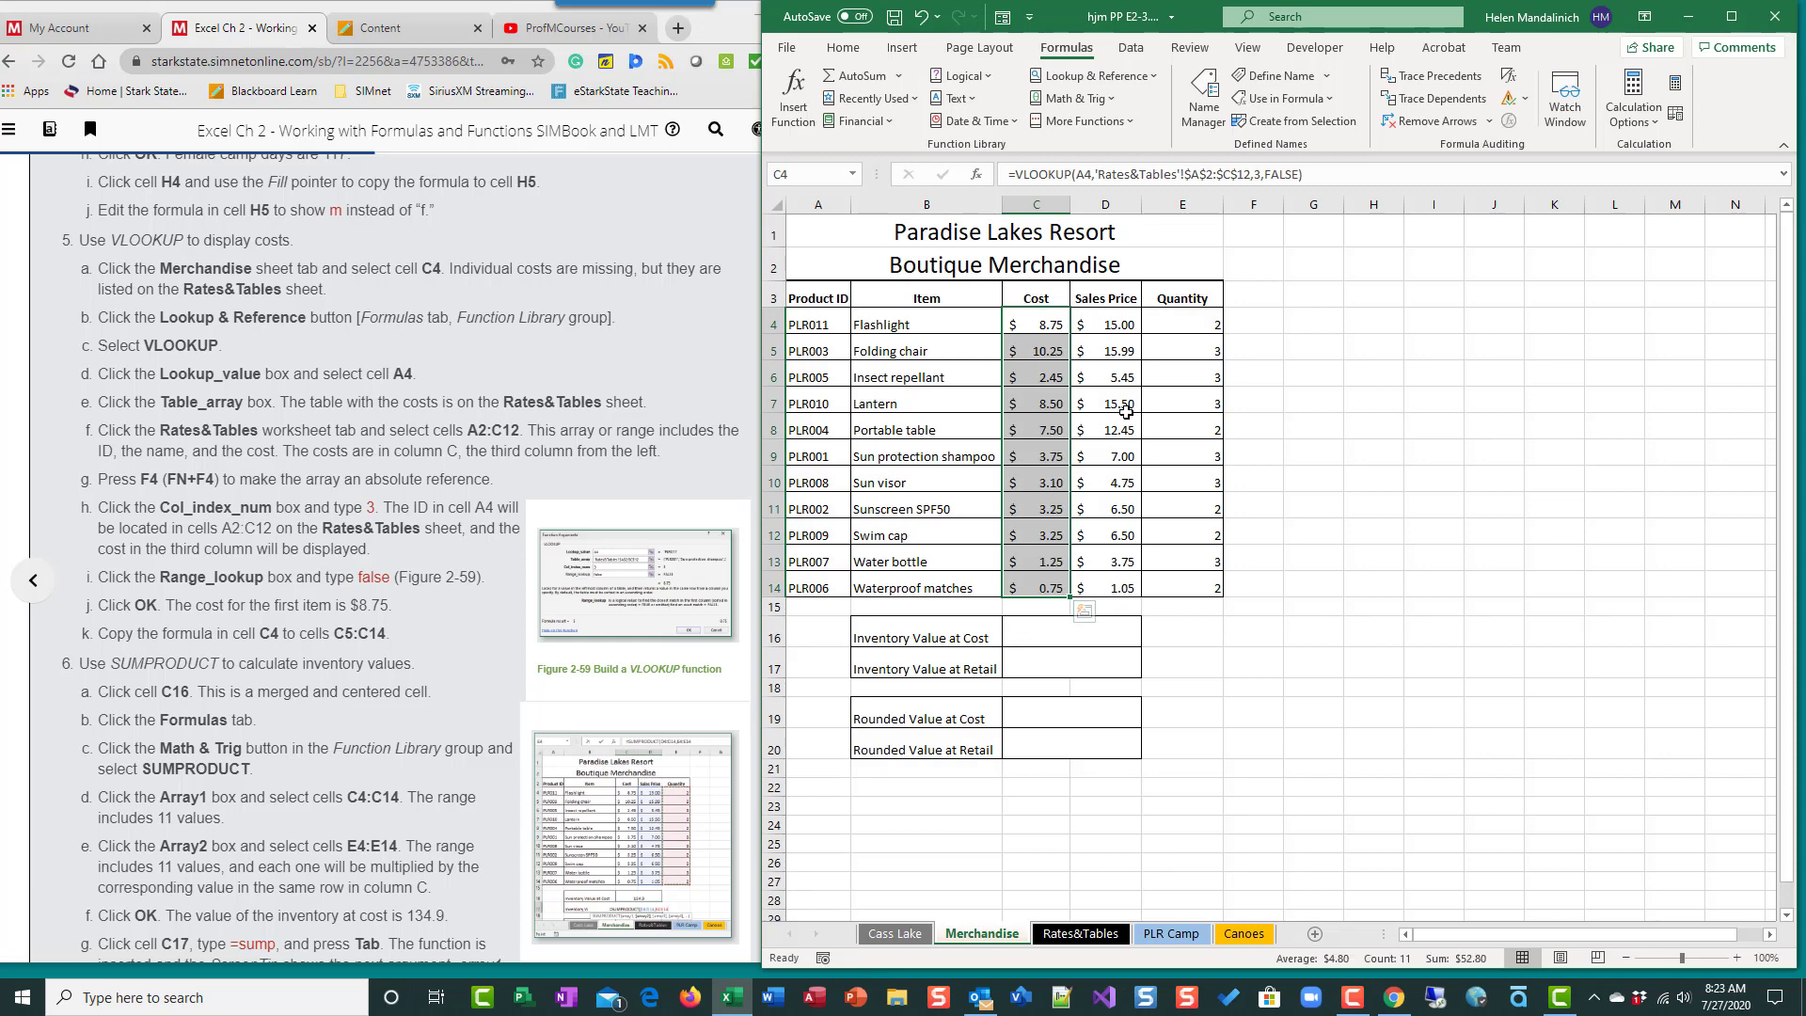
- Check the copied costs, such as the sun protection shampoo's in C9, against the Rates&Tables list, and view the SUMPRODUCT instructions
click(1025, 454)
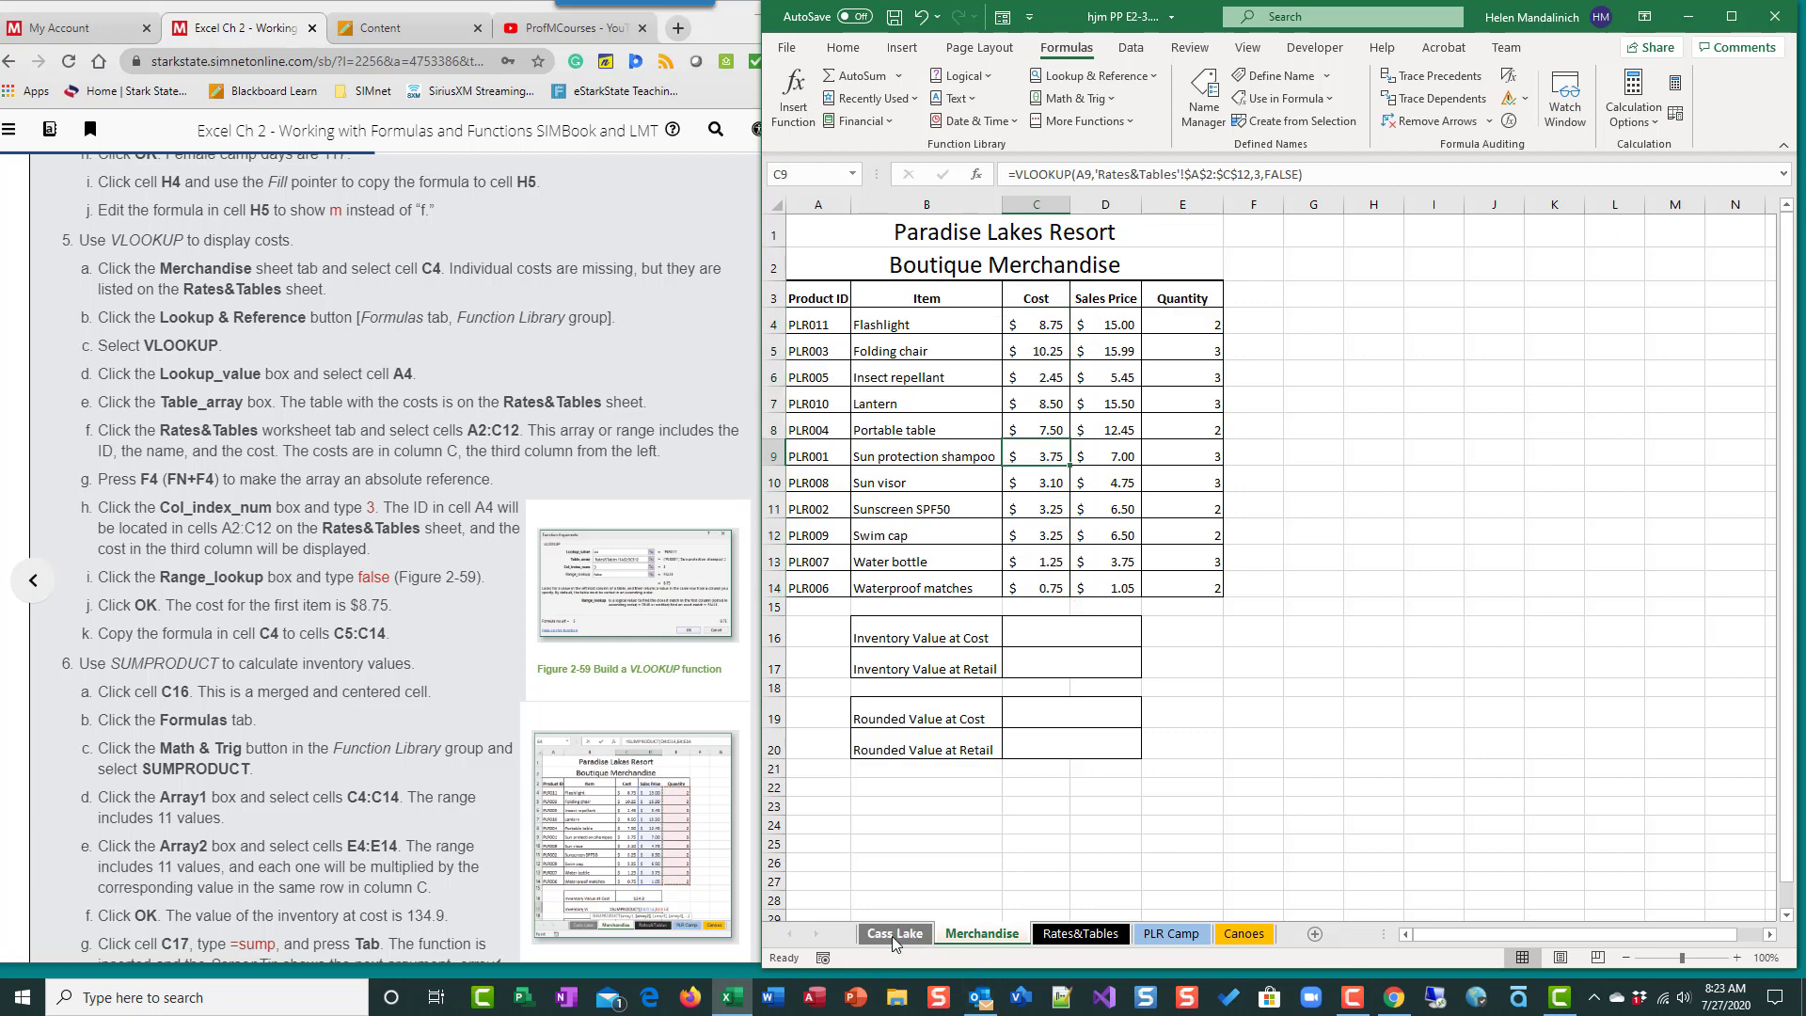
click(1116, 935)
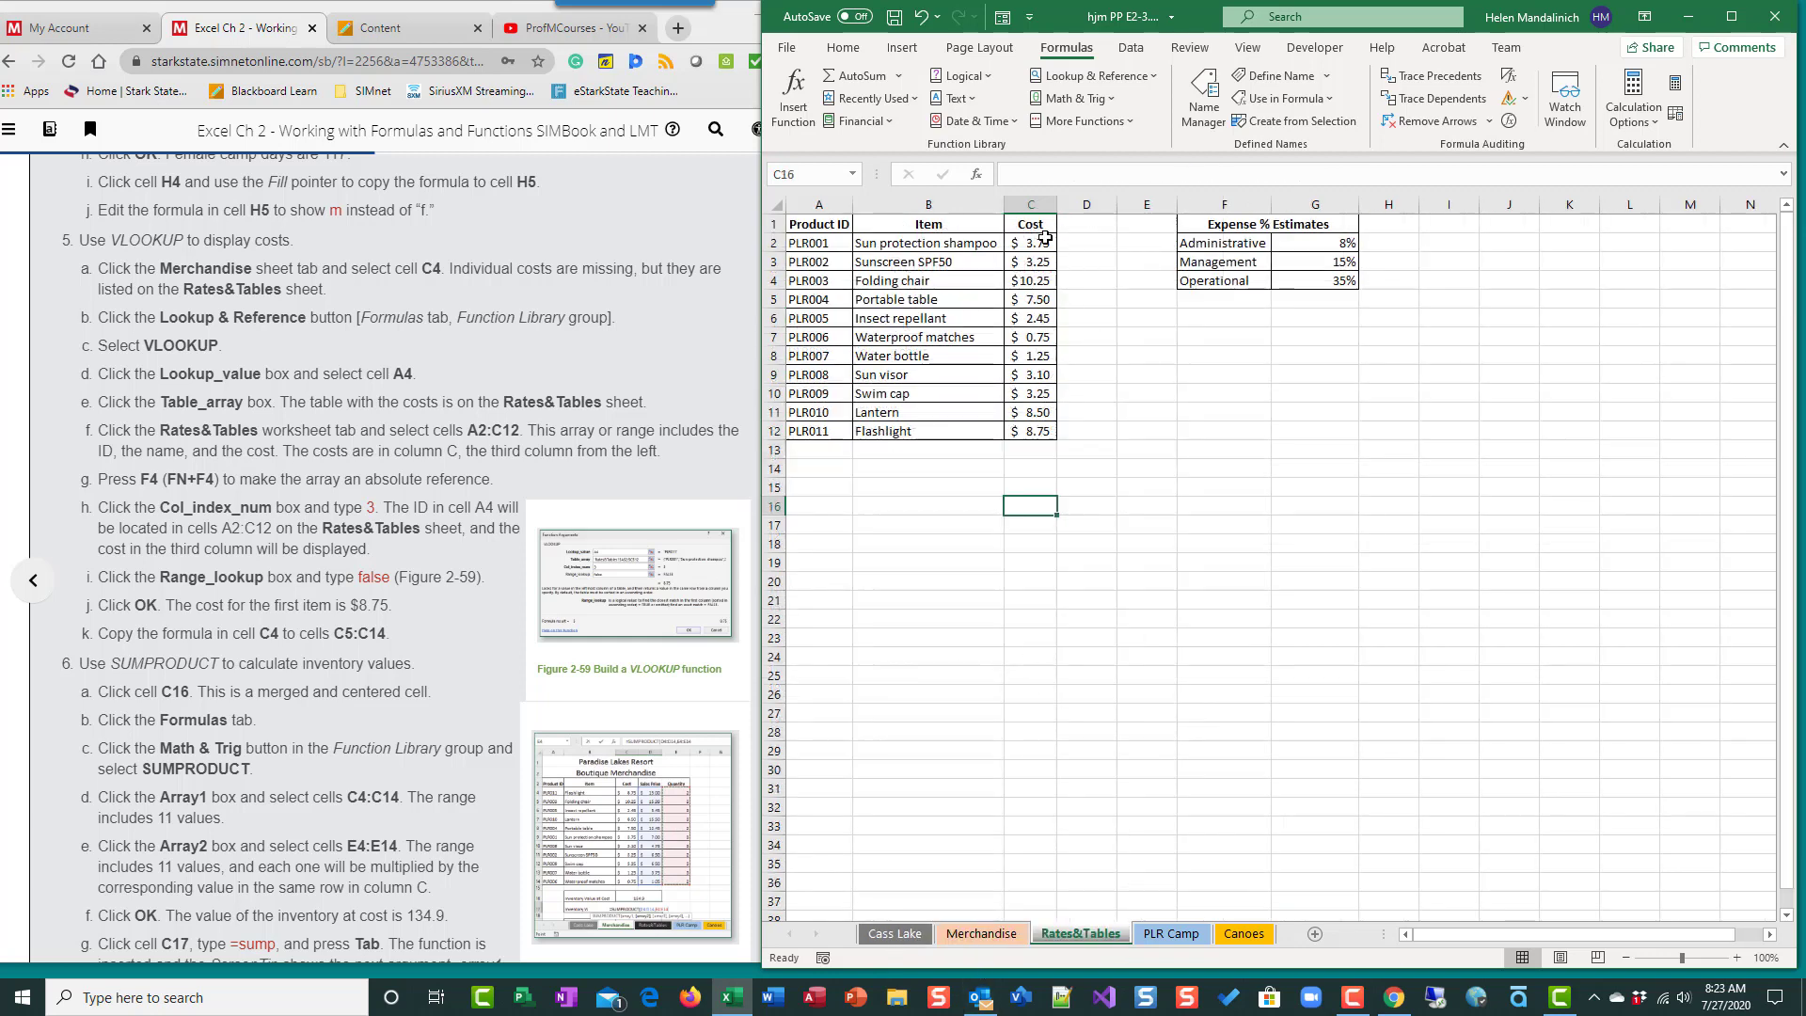
click(982, 931)
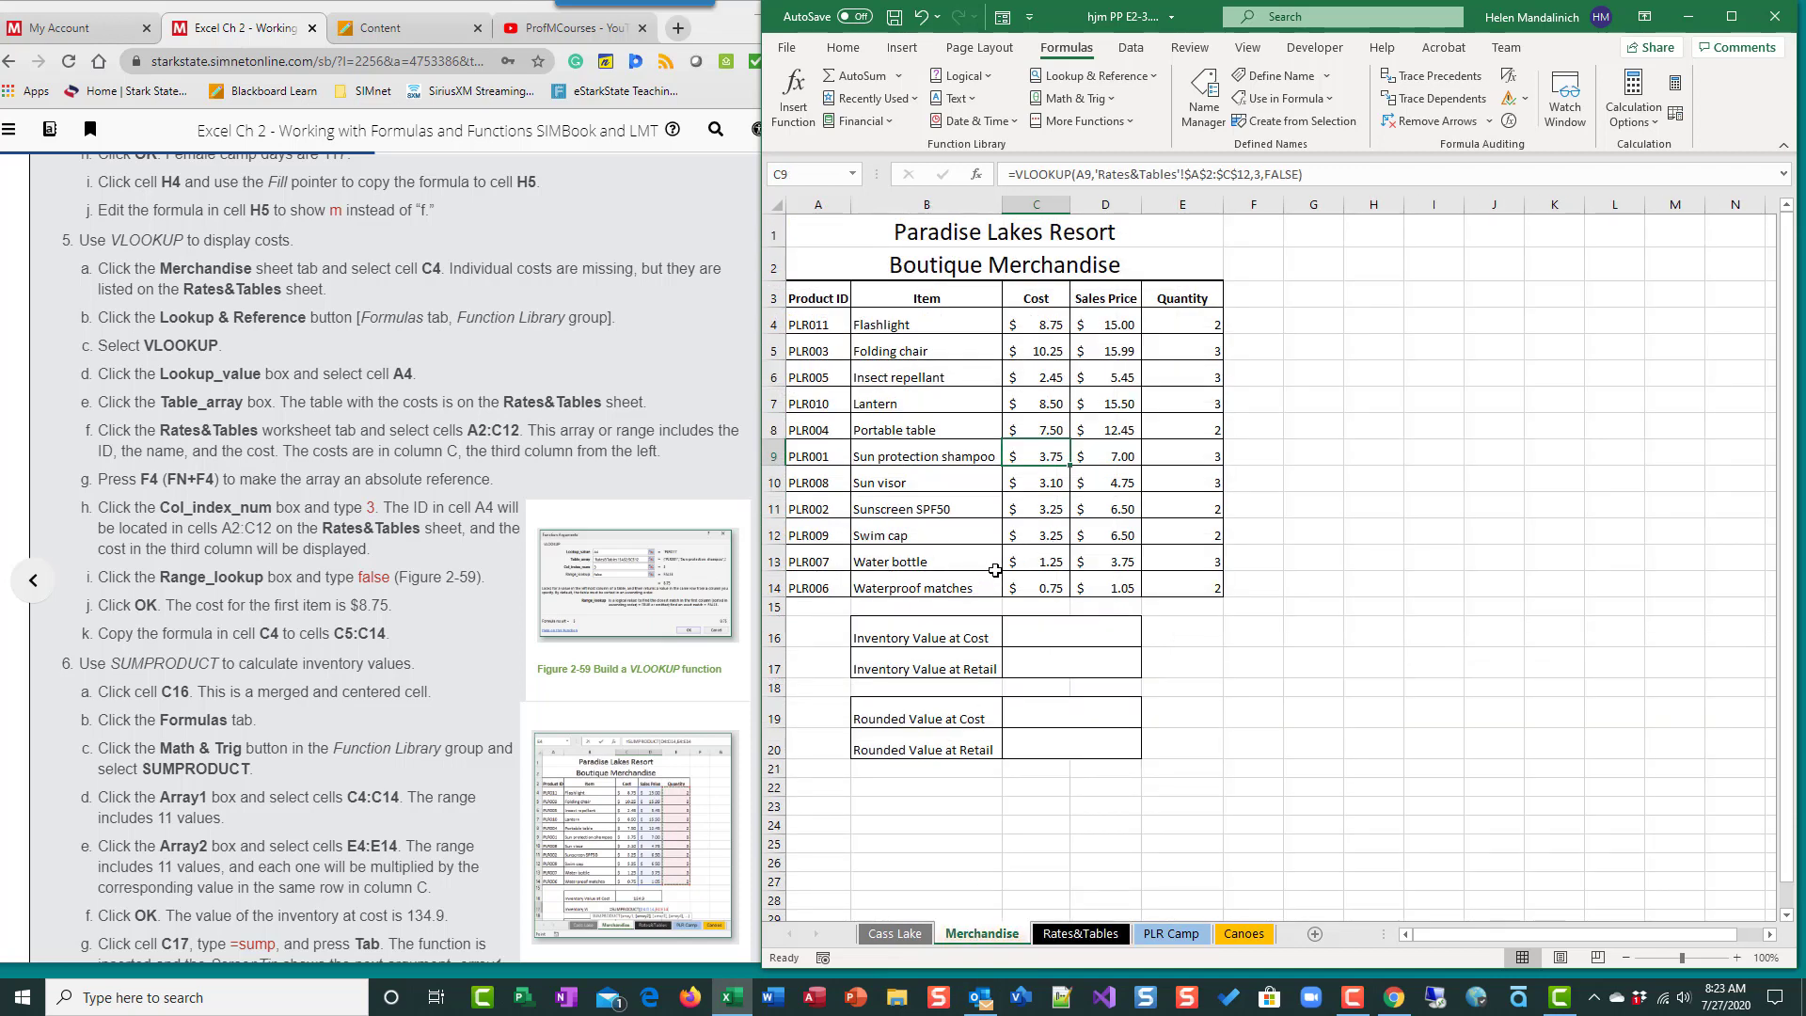
click(1075, 937)
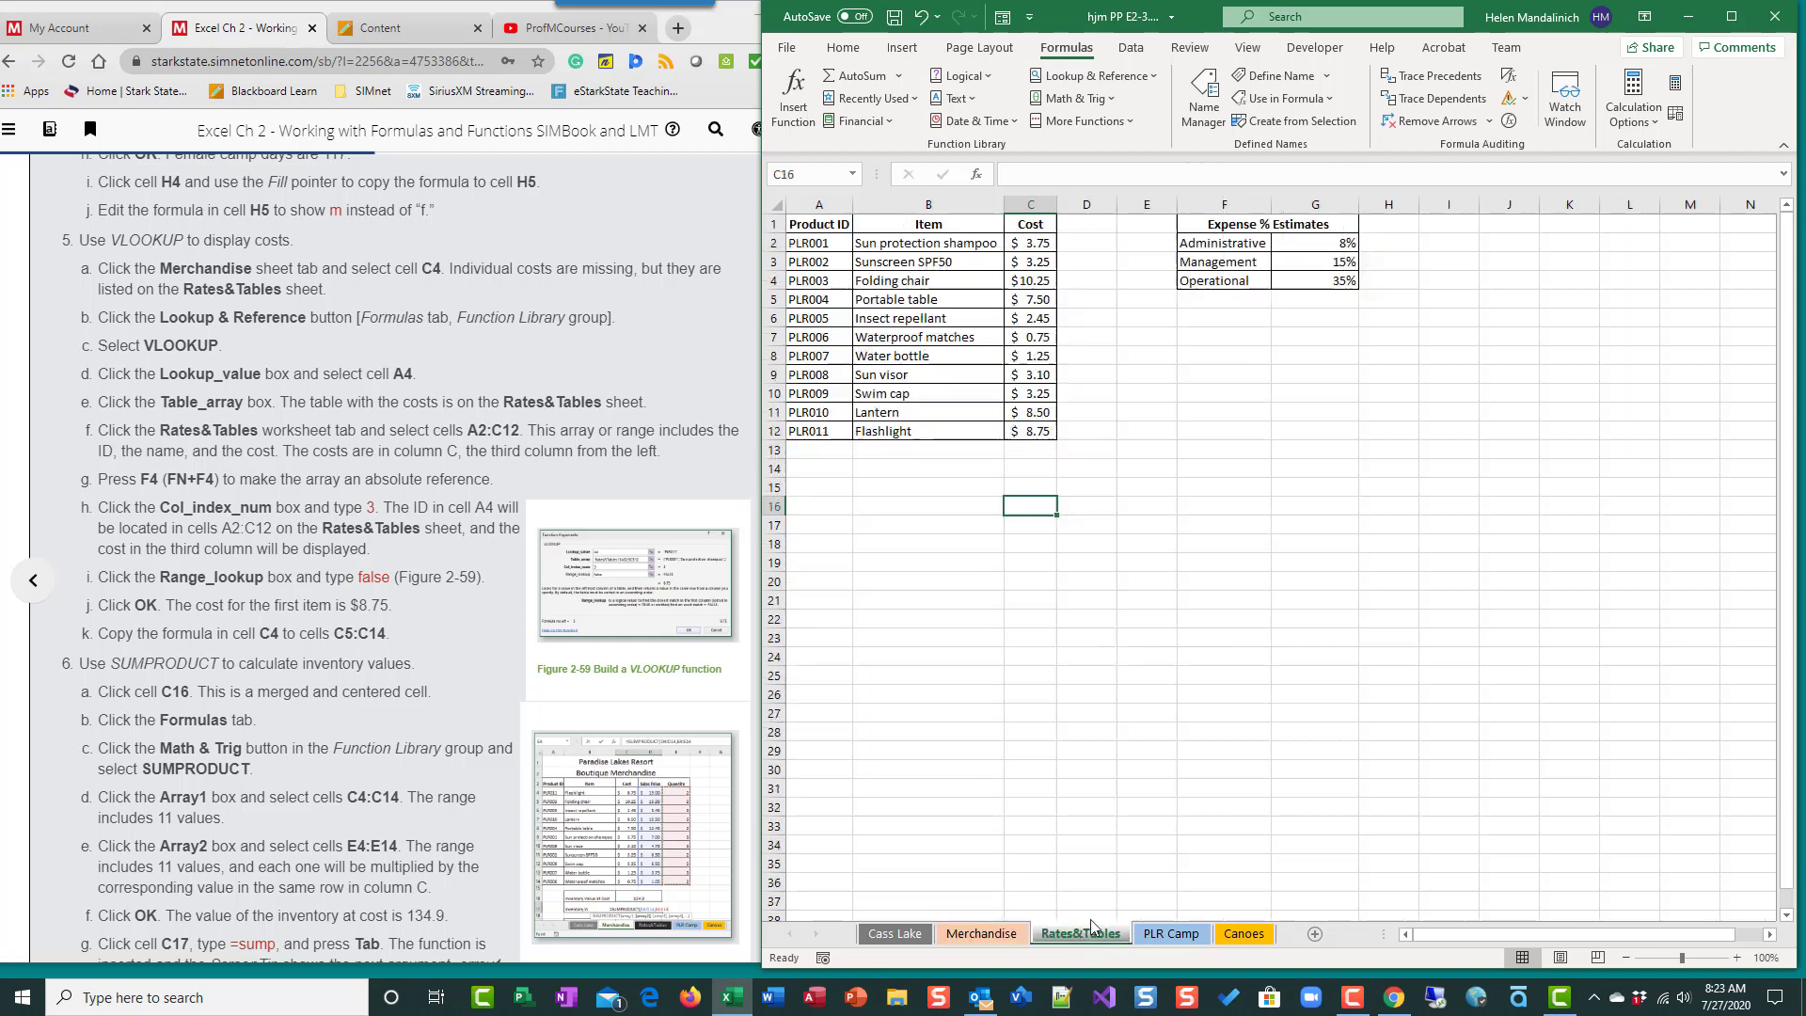
click(983, 934)
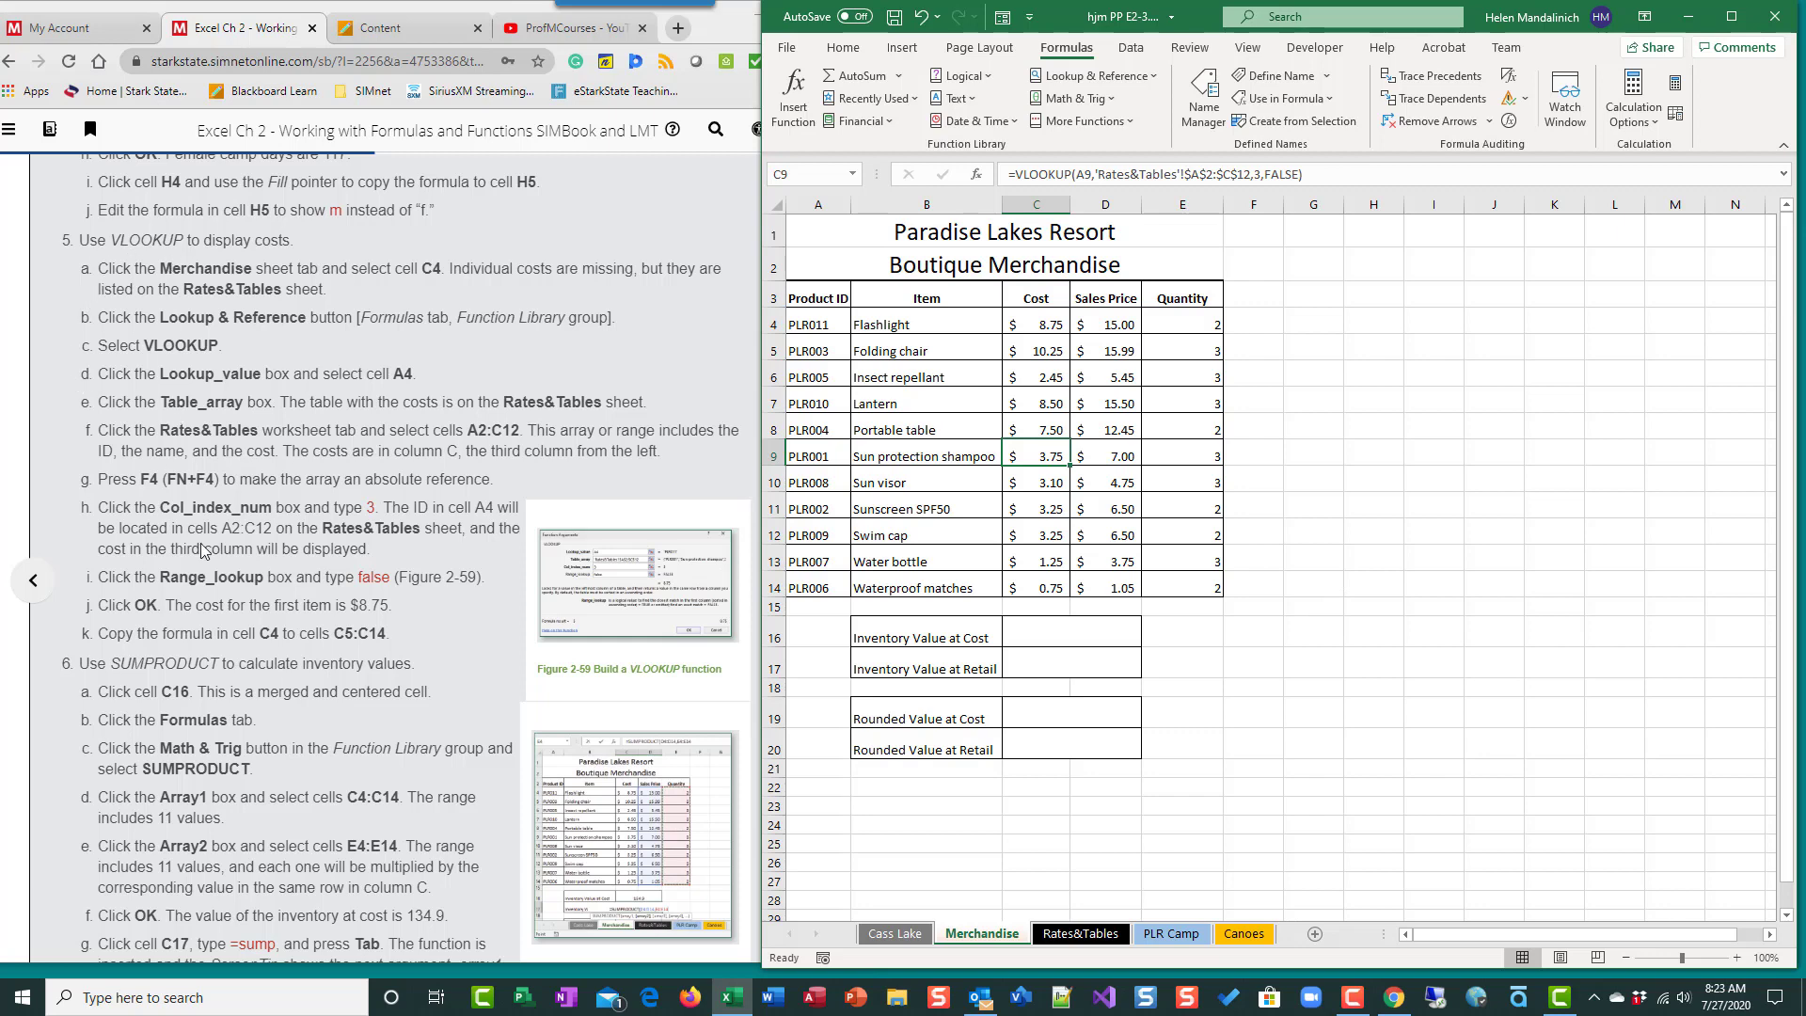
scroll(197, 647, down, 2)
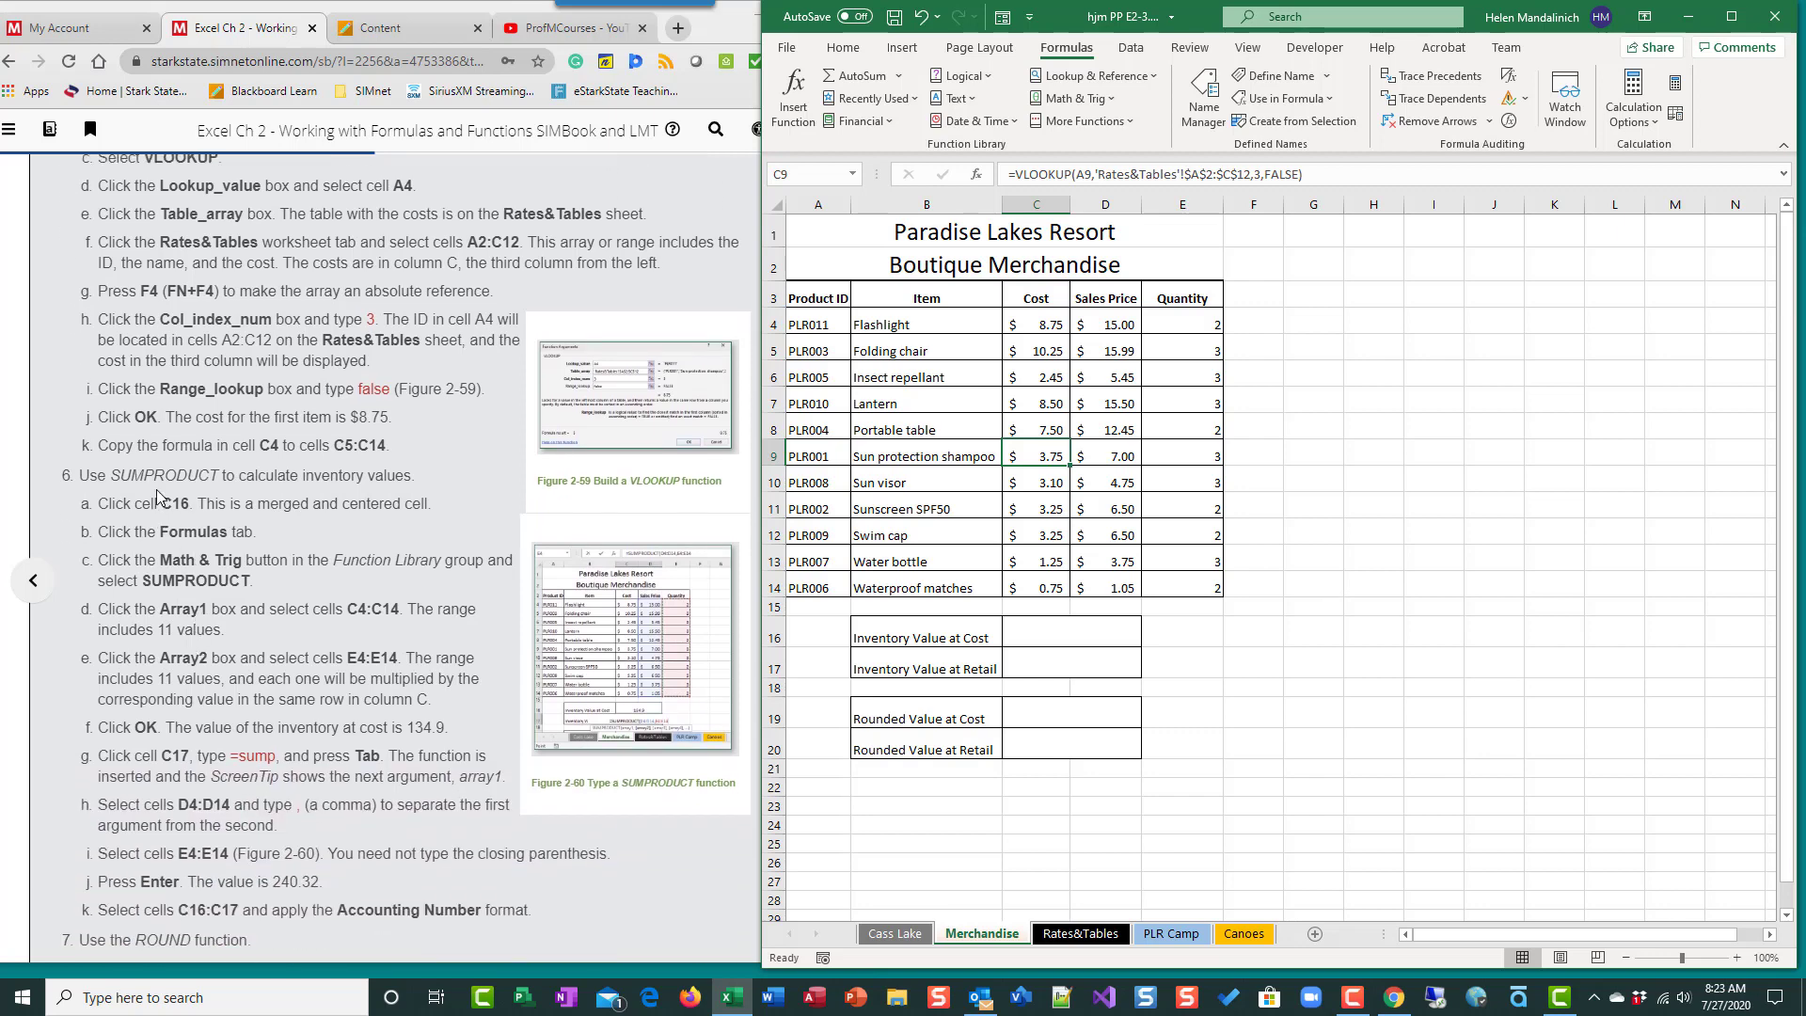